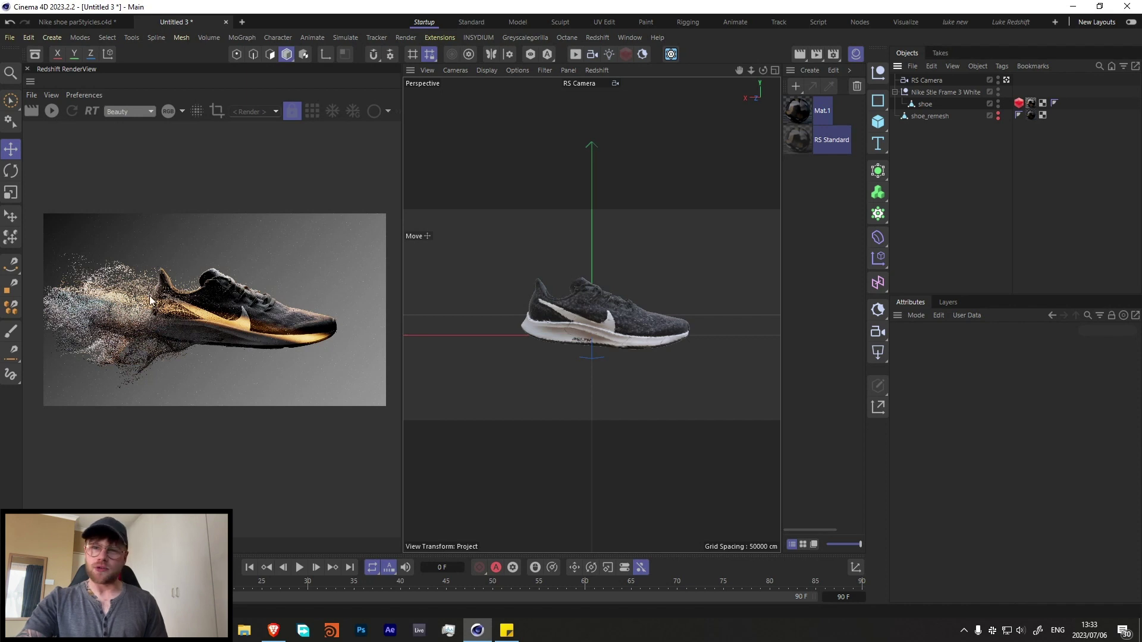
Step: Close the render view, compare the original shoe with shoe_remesh, and leave only shoe_remesh displayed
click(25, 72)
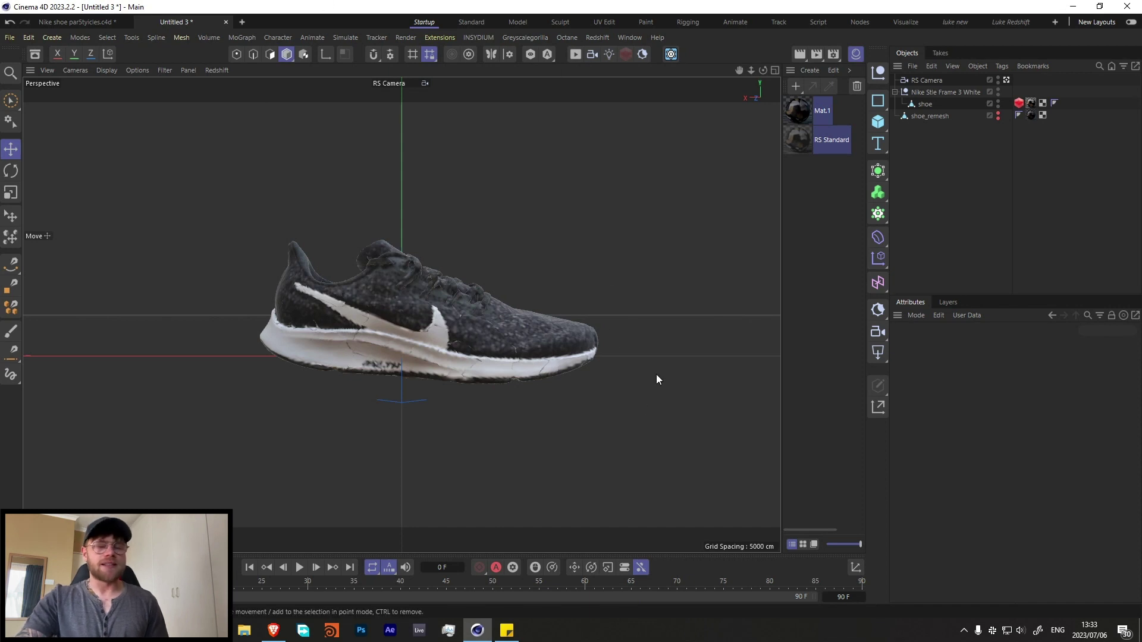
click(998, 117)
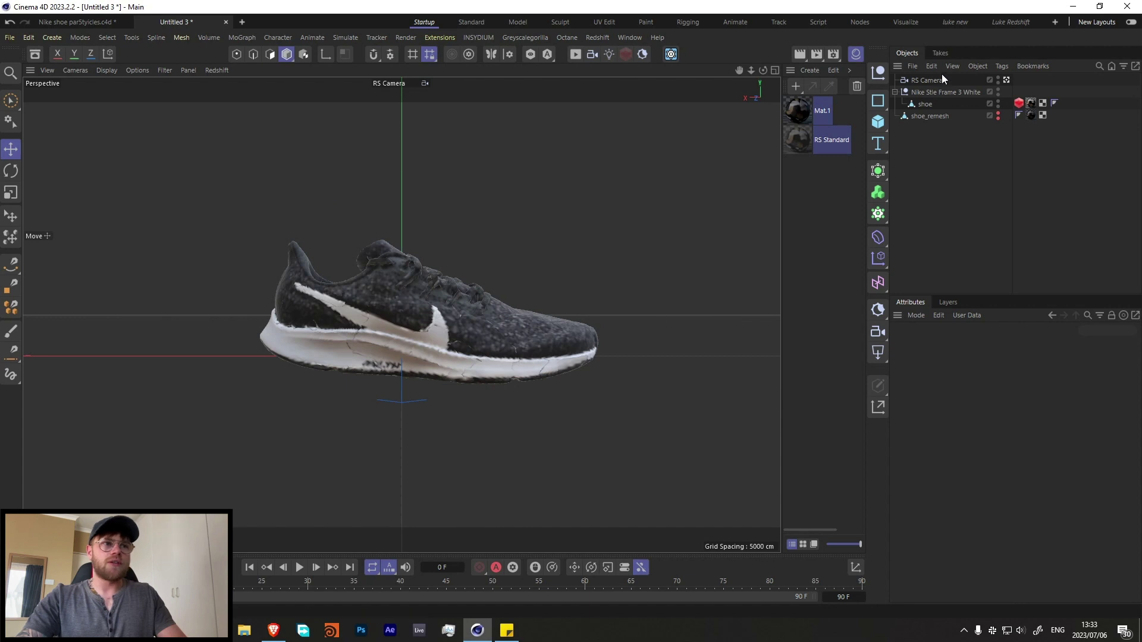
click(998, 90)
click(998, 114)
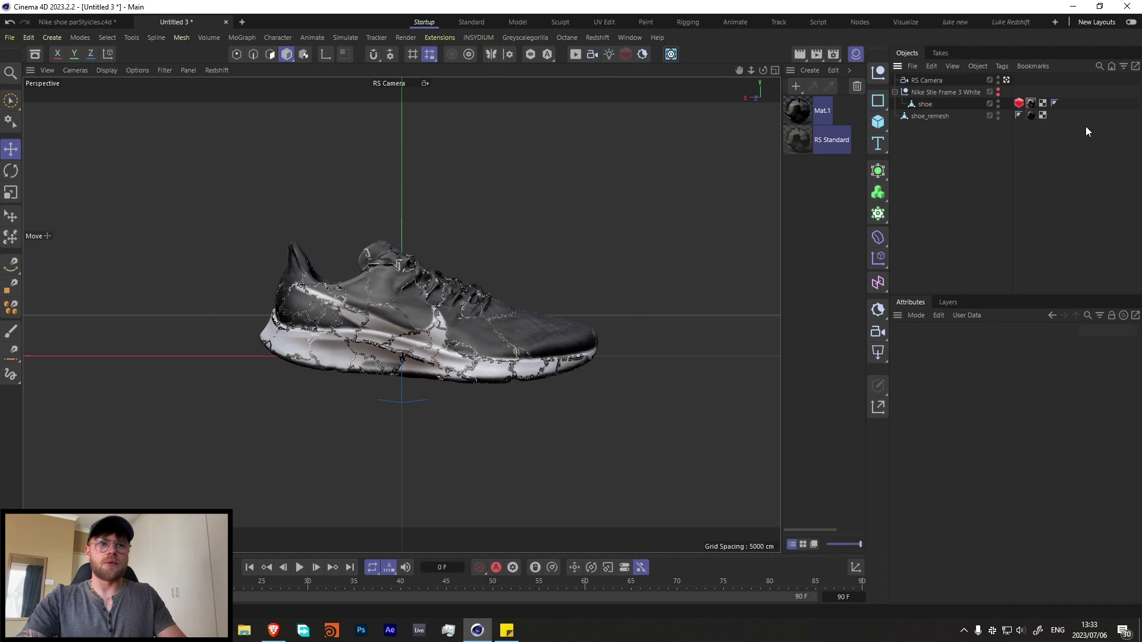
click(998, 112)
click(998, 89)
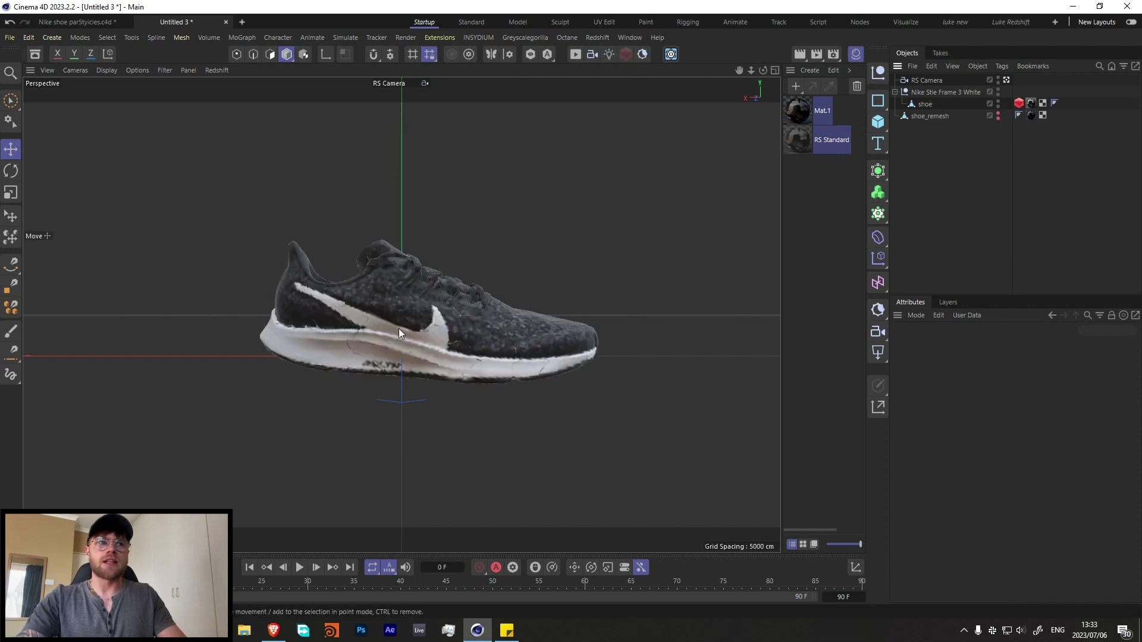
click(997, 90)
click(998, 113)
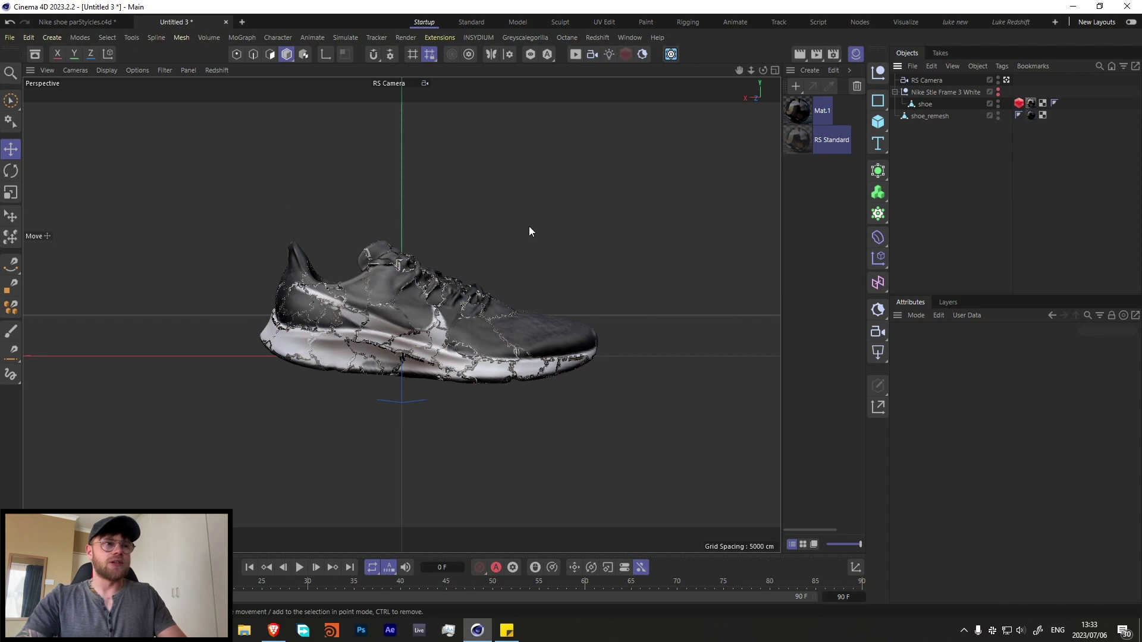
Step: Add an X-Particles system containing an emitter and select the emitter
click(671, 54)
click(935, 139)
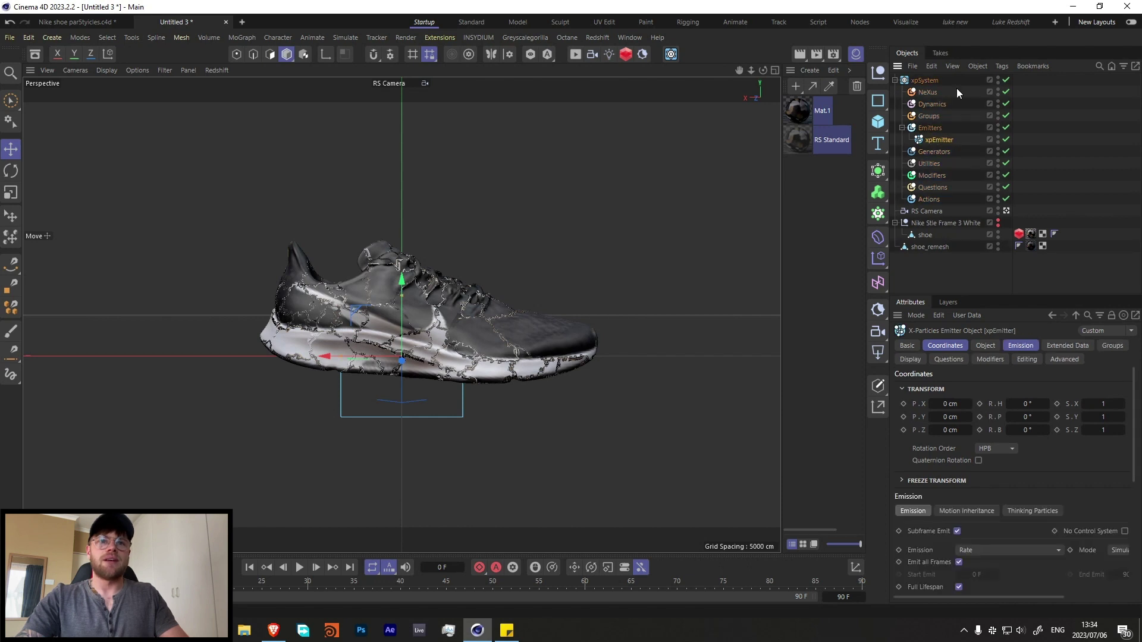
click(923, 247)
click(931, 138)
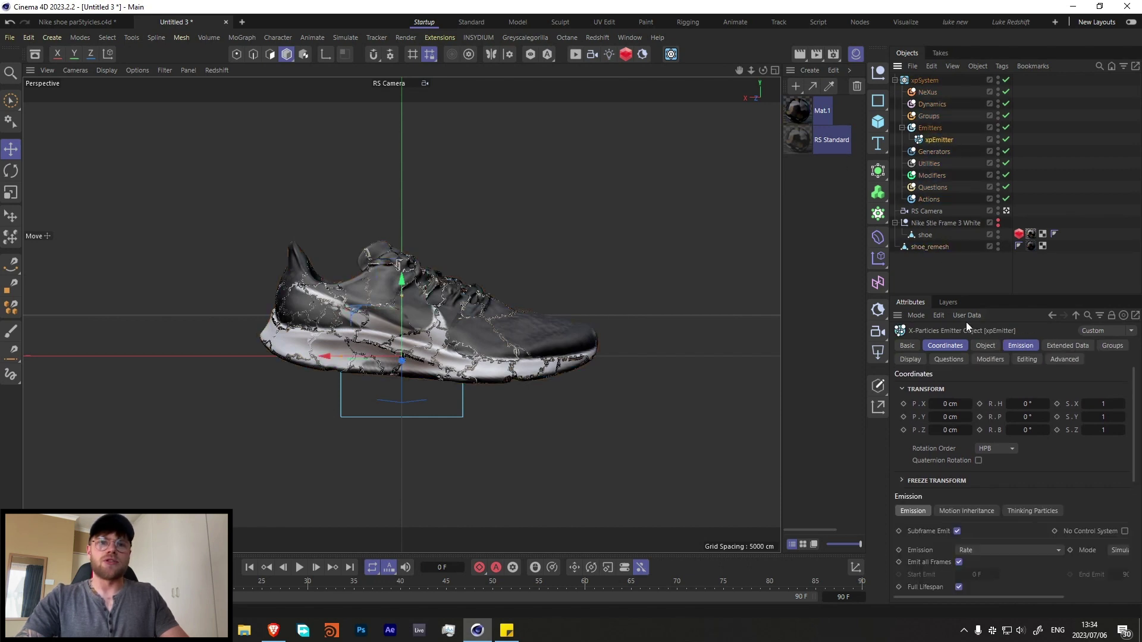
Step: Set the emitter's shape to Object and assign shoe_remesh as its source object
click(987, 347)
click(978, 409)
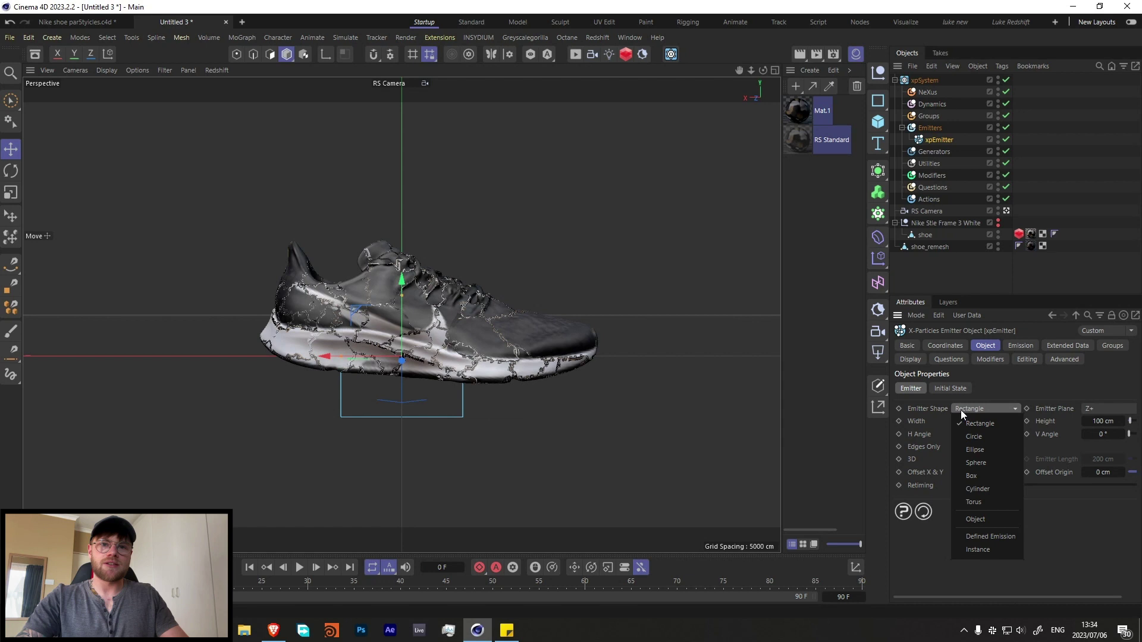
click(983, 518)
drag(922, 246, 968, 452)
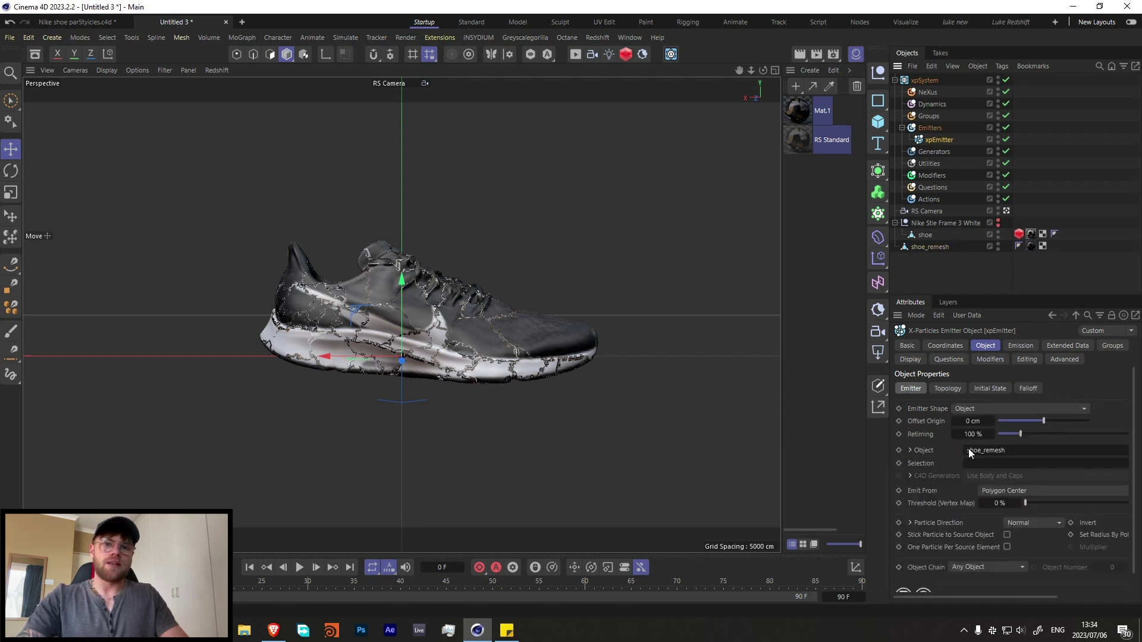
Step: Make the emitter emit from Texture and assign the Material_57 tag of shoe_remesh as its texture tag
click(986, 490)
click(921, 404)
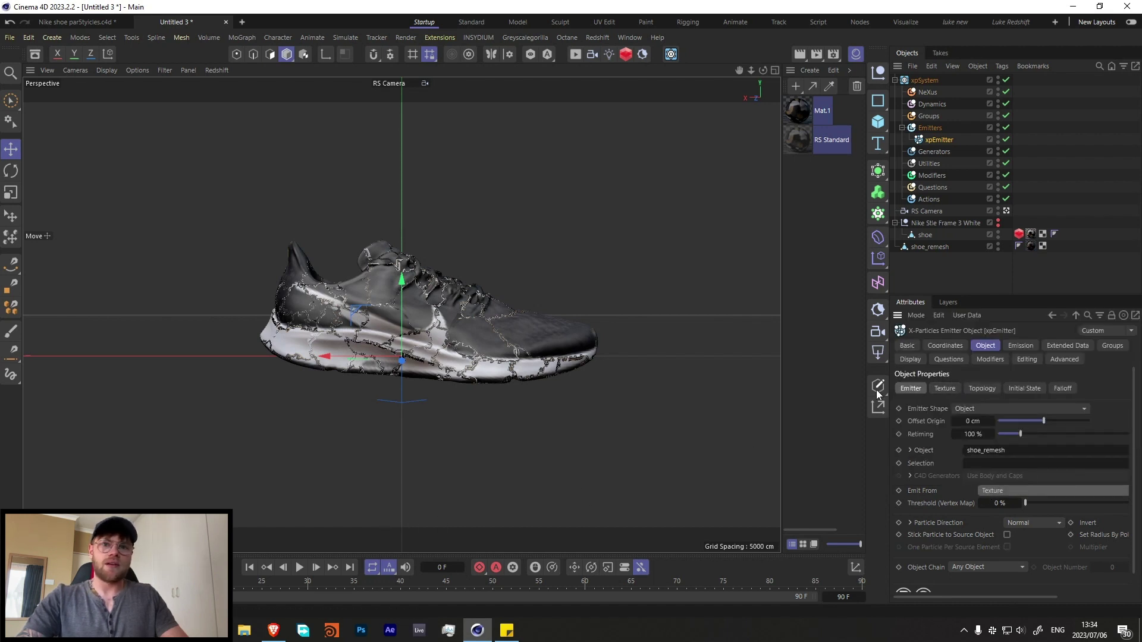
click(944, 389)
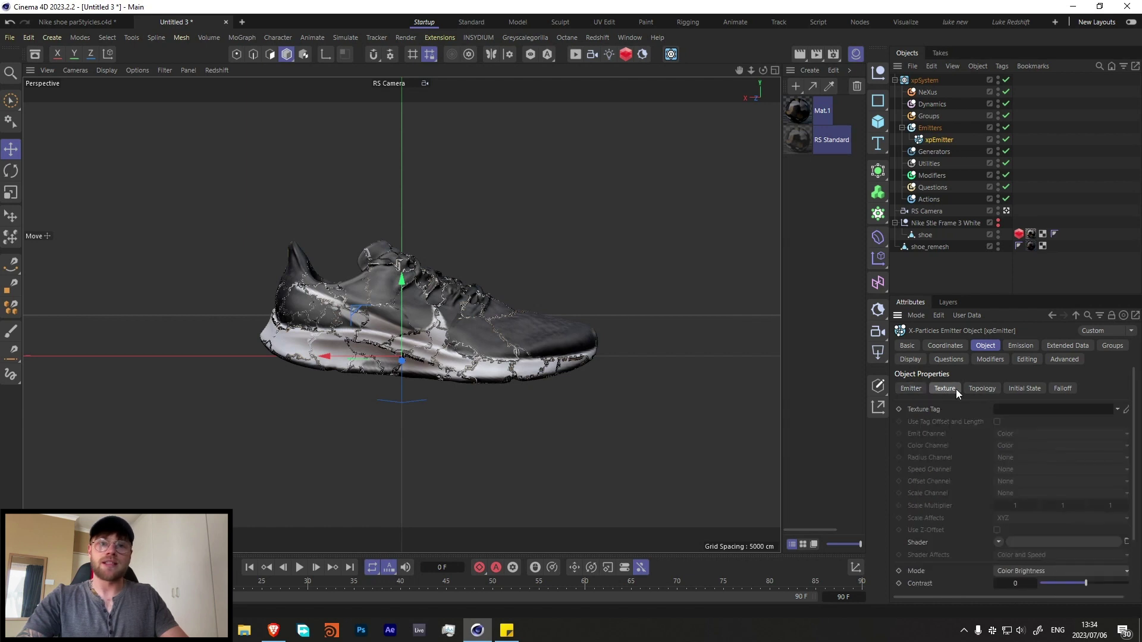
drag(1031, 246, 1002, 417)
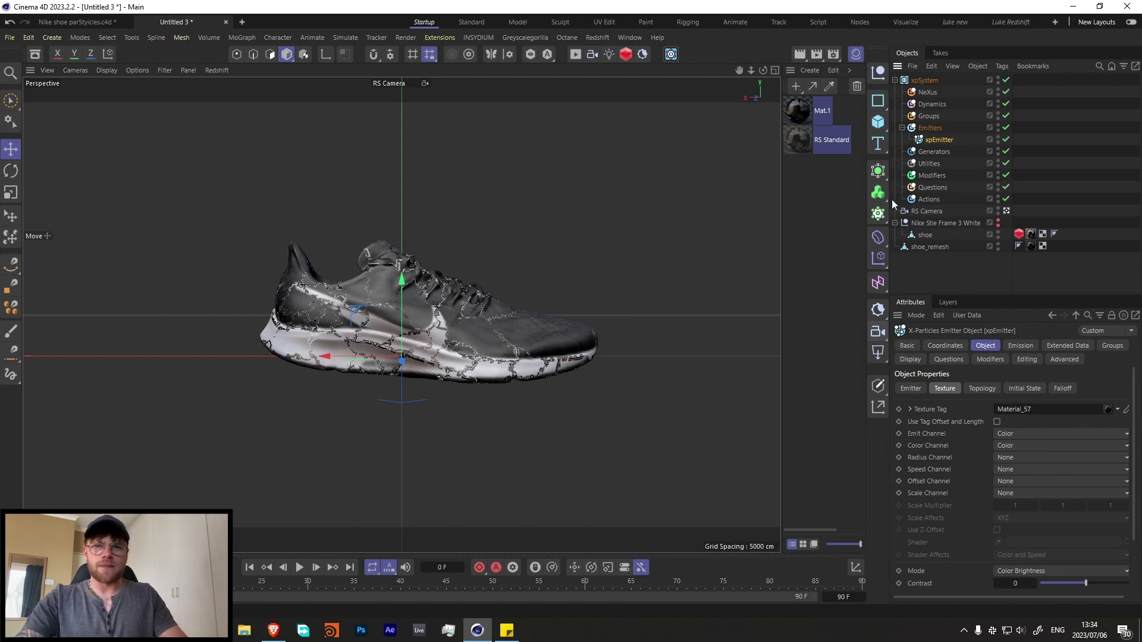
Step: Examine the properties and color textures of the RS Standard and Mat.1 materials
click(798, 84)
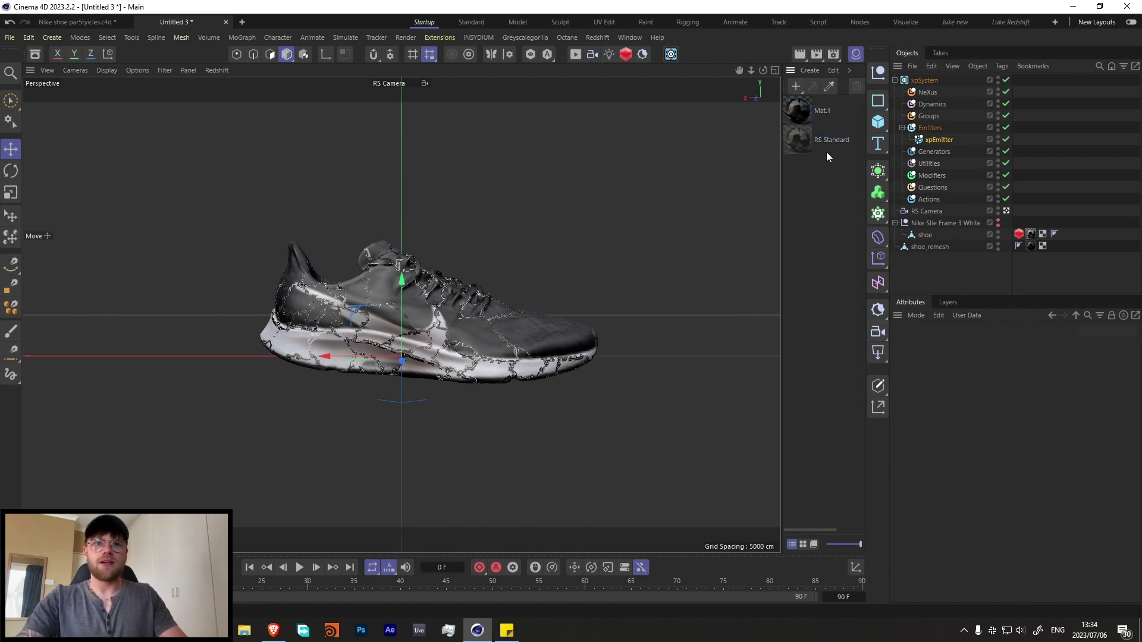
click(794, 141)
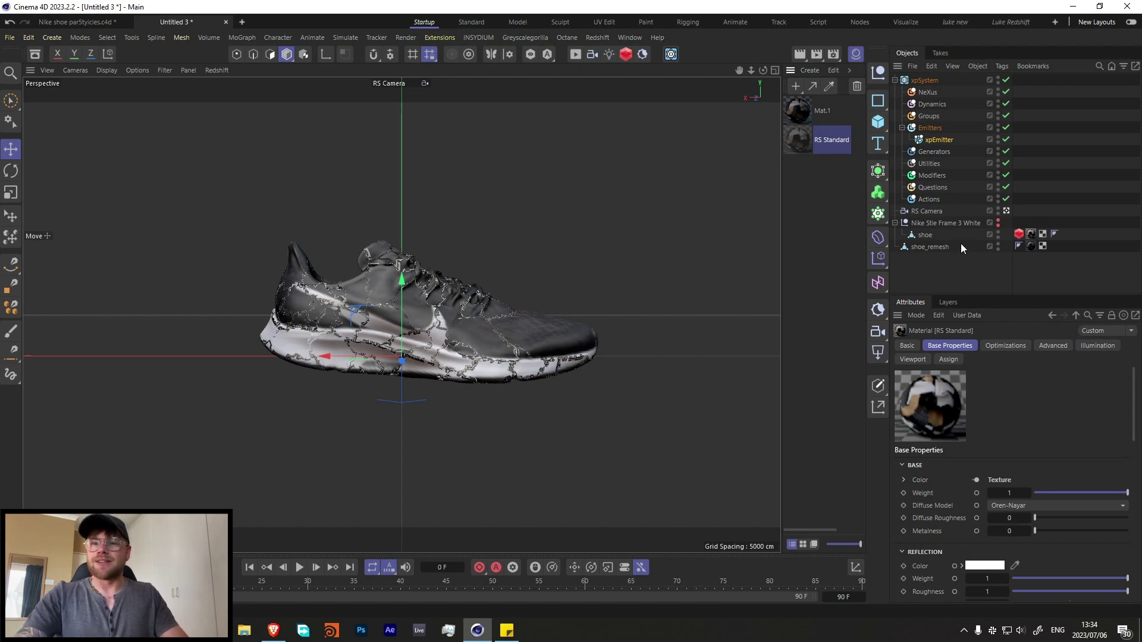
click(827, 201)
click(797, 113)
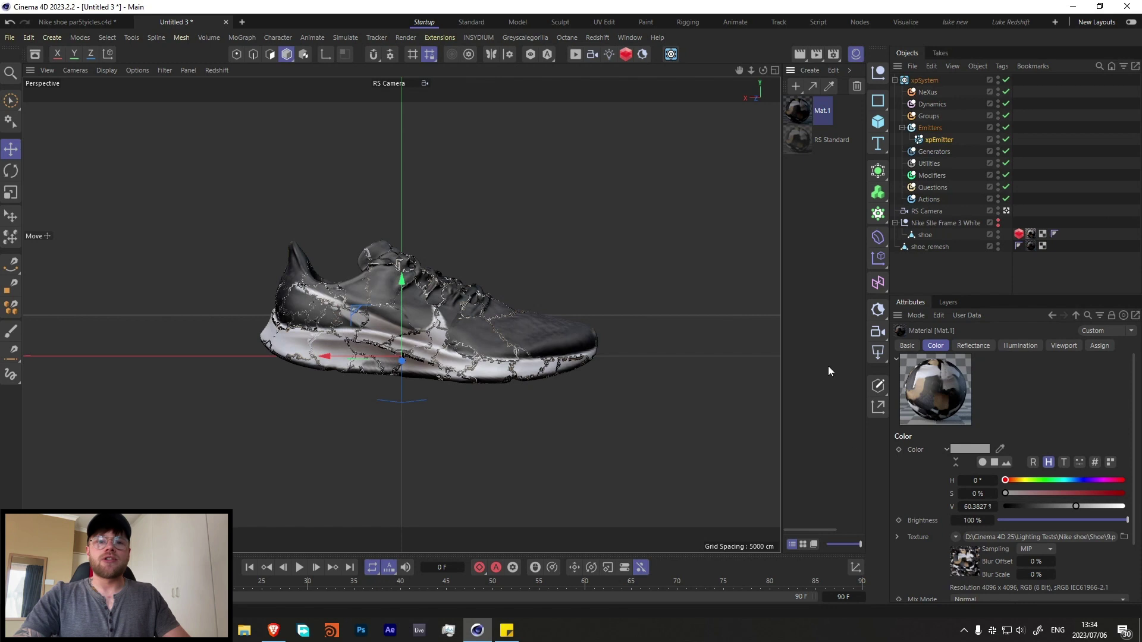
drag(867, 417, 838, 416)
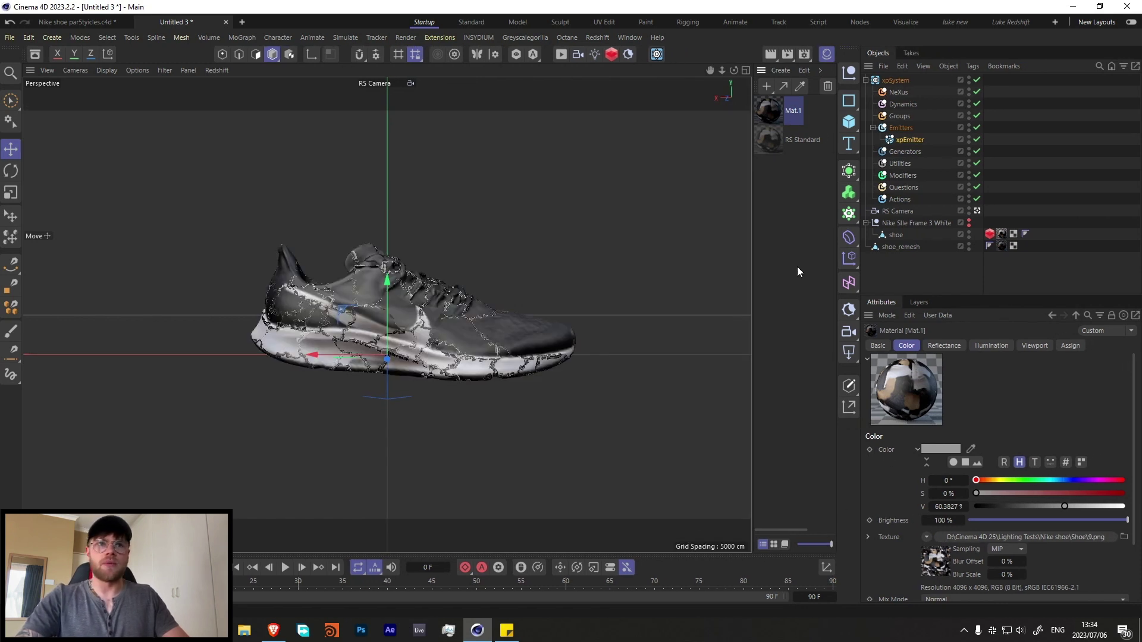
Step: Play the particle simulation with the emitter's Material_57 texture tag in place and hide shoe_remesh in the viewport
click(910, 140)
drag(998, 237, 990, 419)
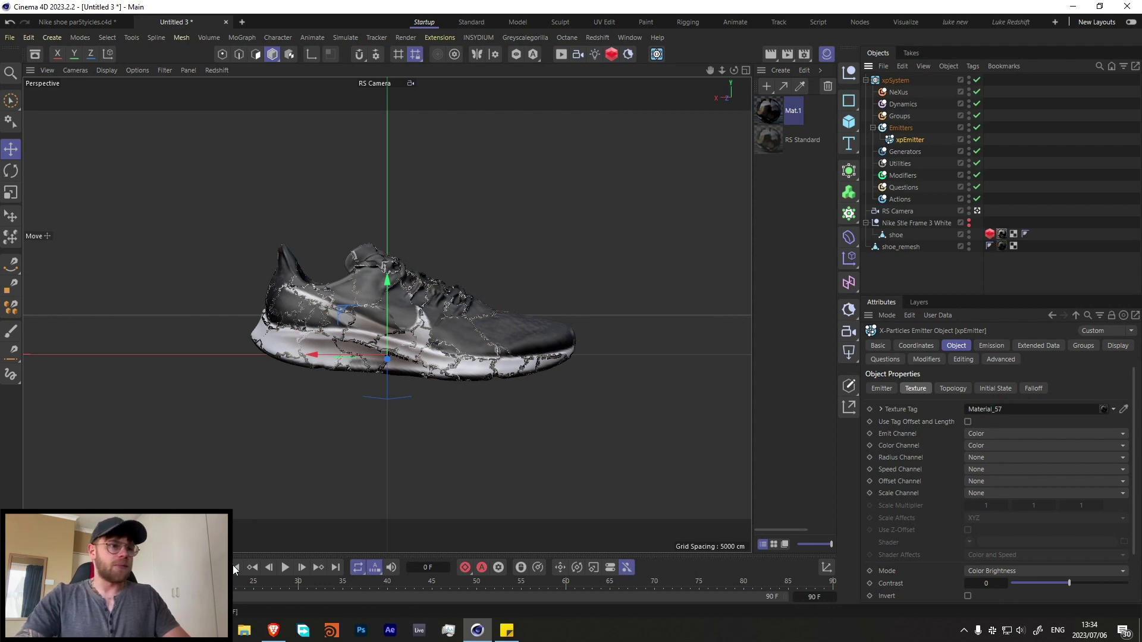
click(286, 567)
click(286, 568)
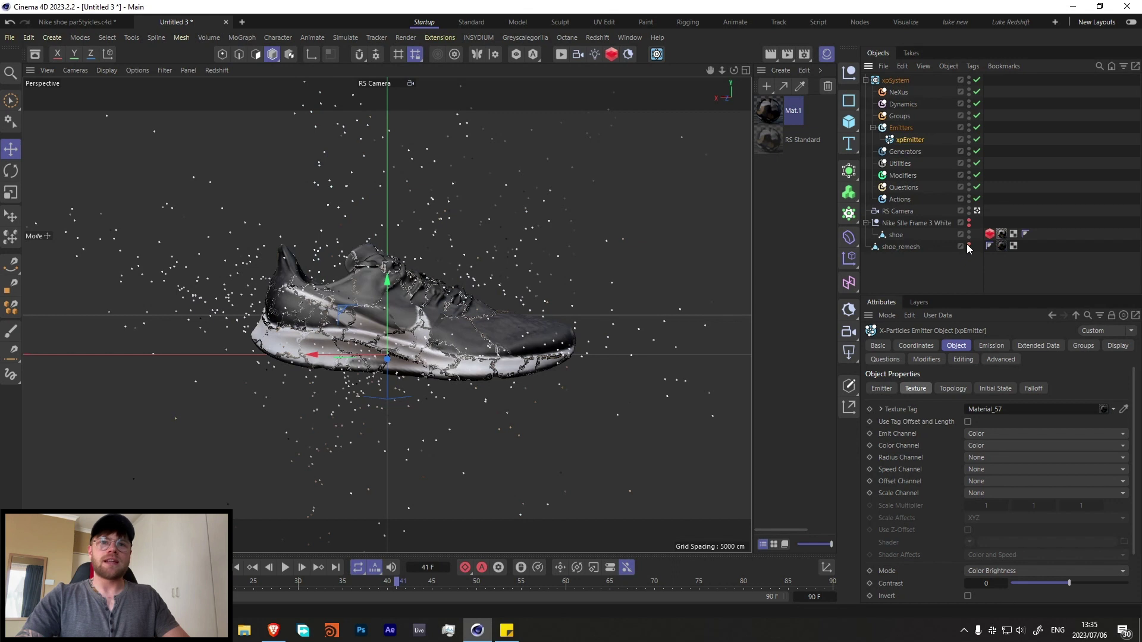
drag(968, 245, 968, 233)
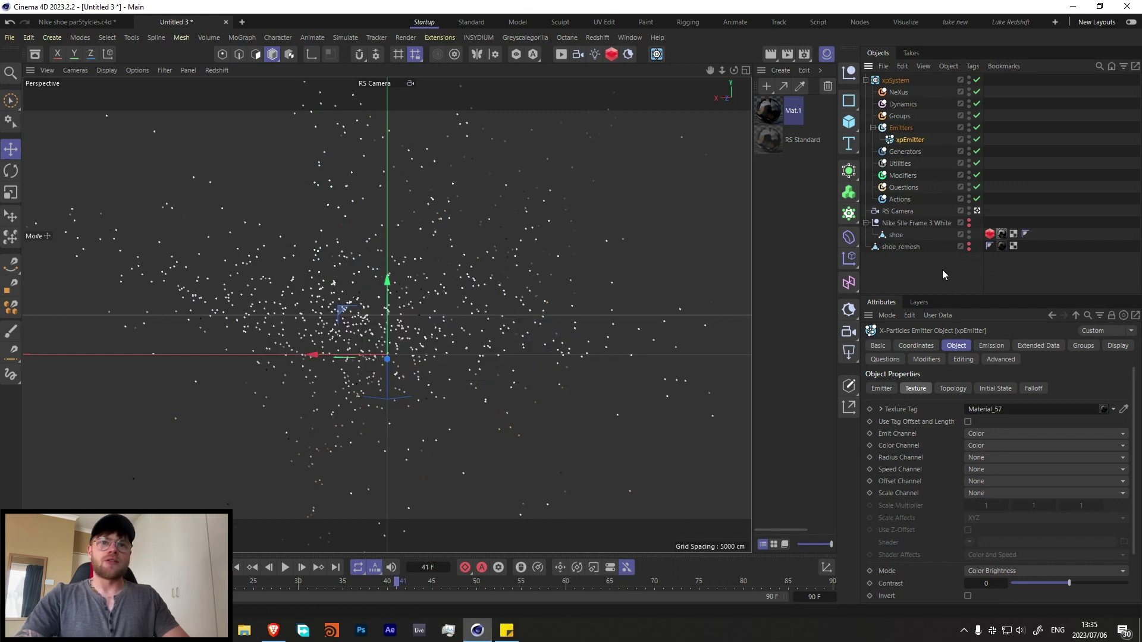
Step: Set the emitter's particle radius to 0.5 cm and its birthrate to 10000
click(990, 345)
click(930, 545)
text(.5)
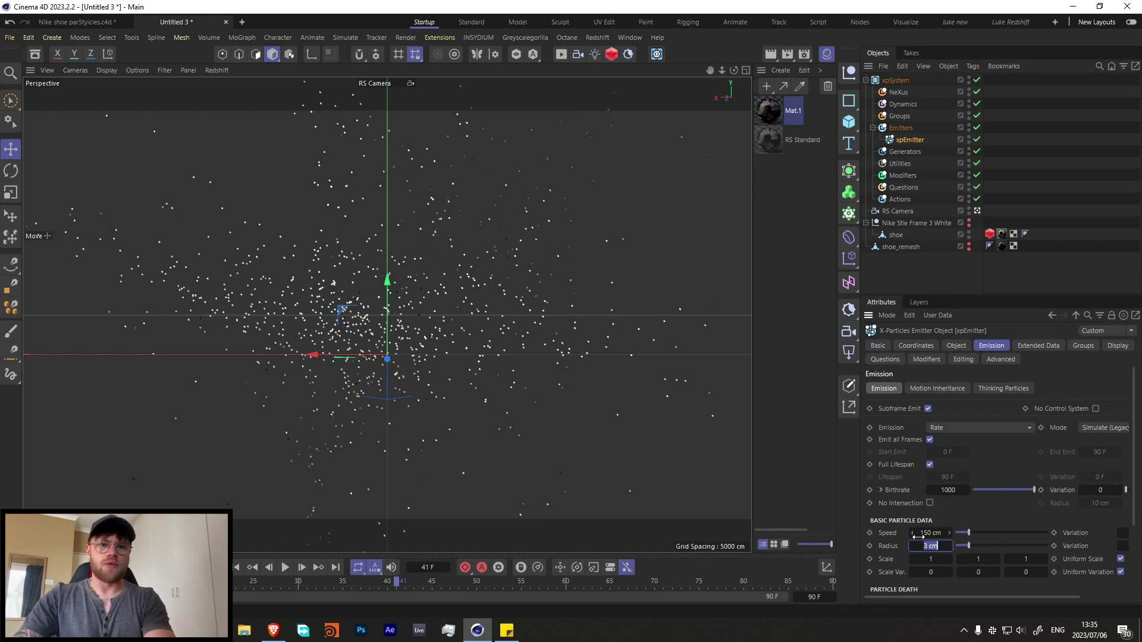
click(949, 493)
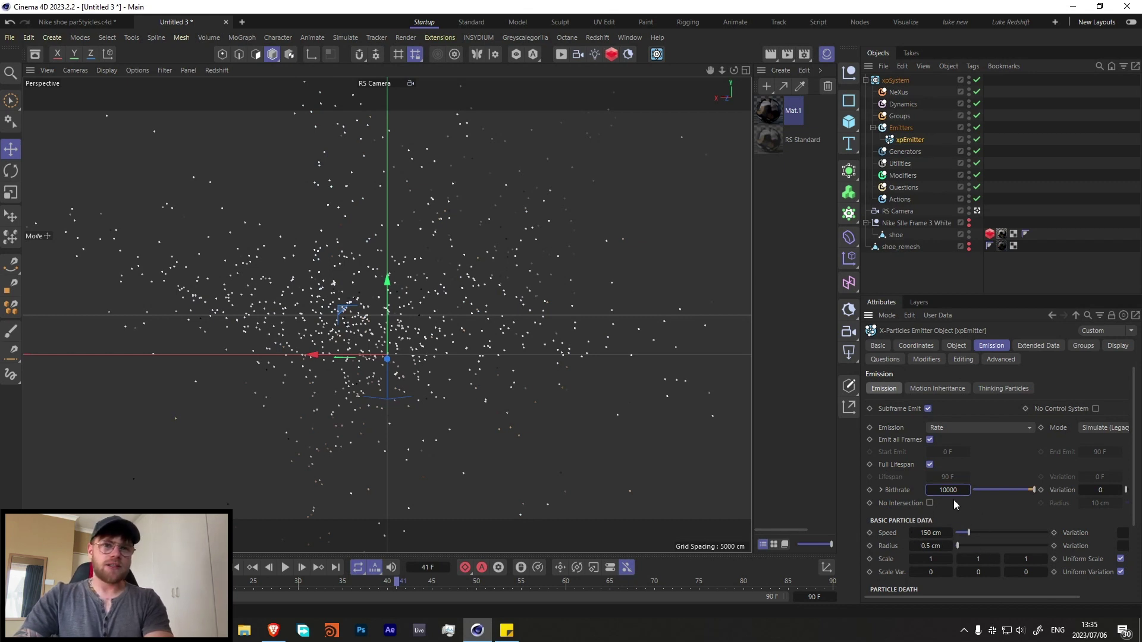
Step: Add an xpFollowSurface motion modifier to the particle system's Modifiers group
click(902, 175)
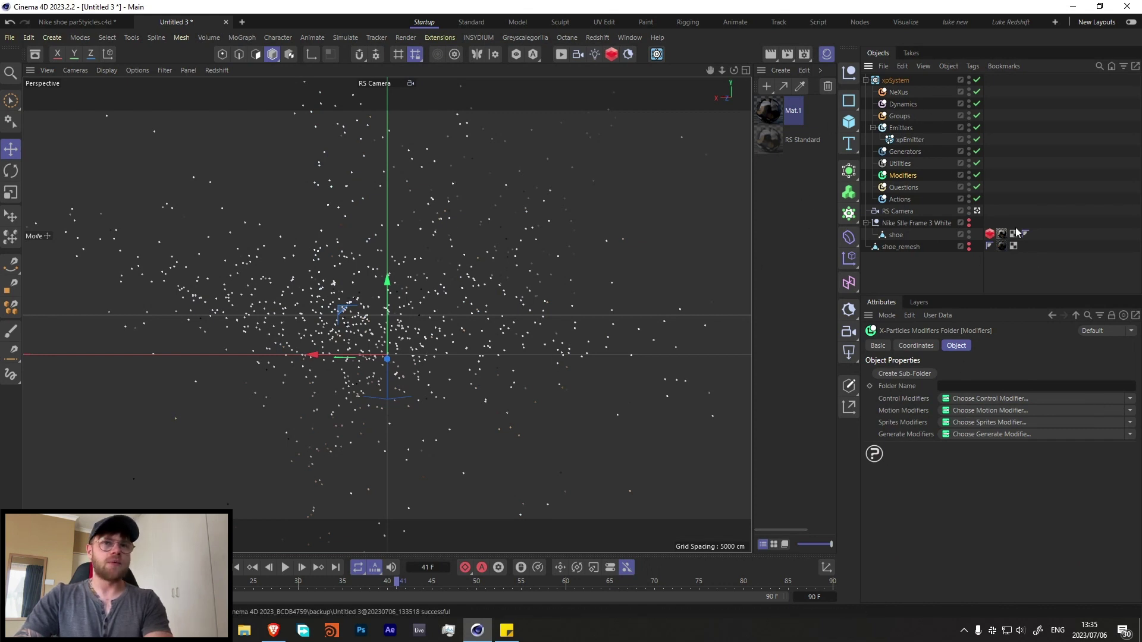
click(1129, 410)
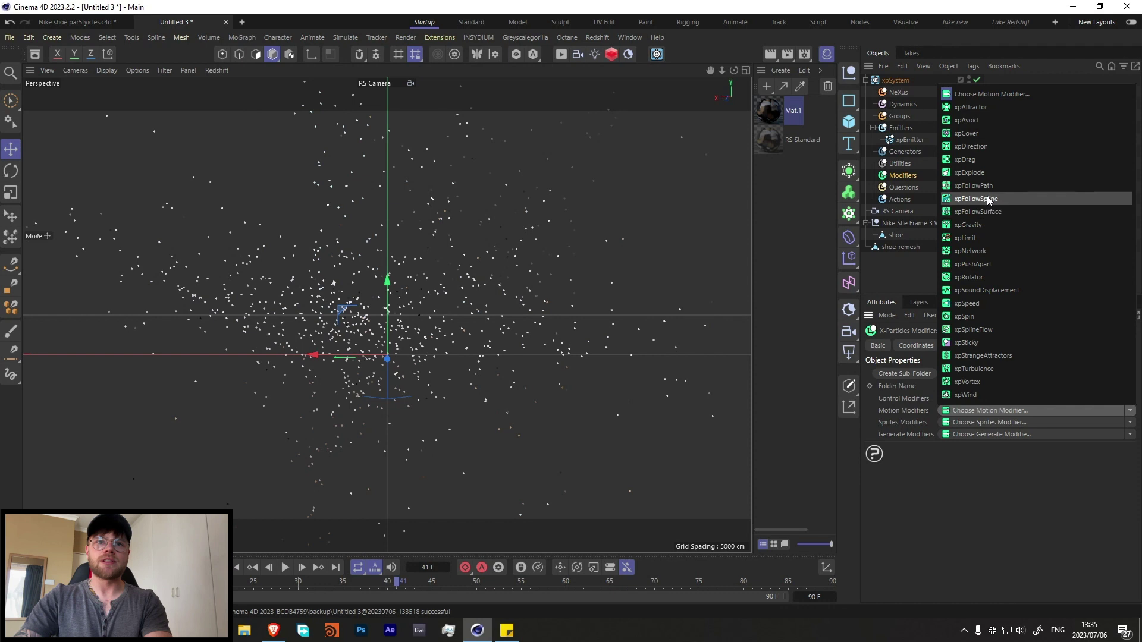
click(975, 212)
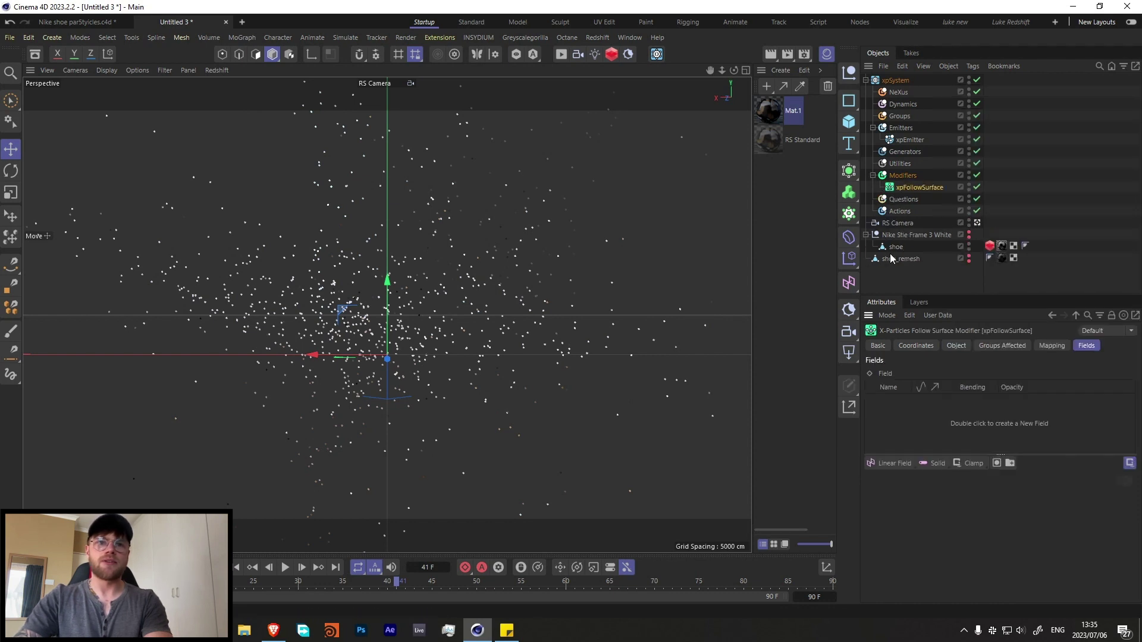
Step: Try shoe_remesh as a field on the xpFollowSurface modifier and preview the simulation
drag(920, 261, 957, 410)
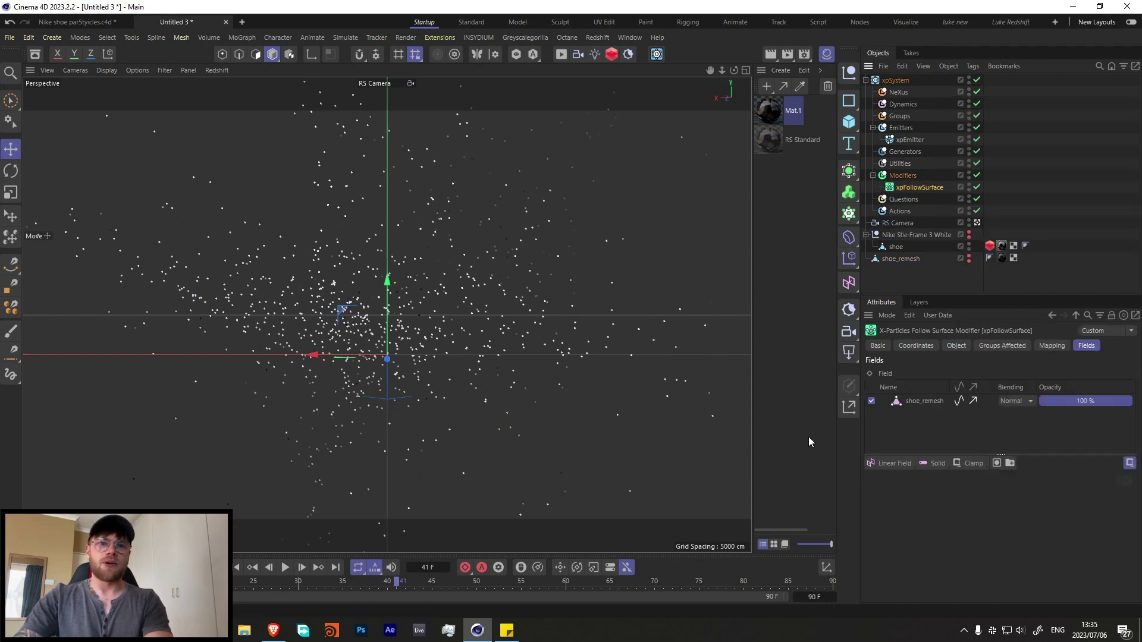
click(252, 567)
click(286, 567)
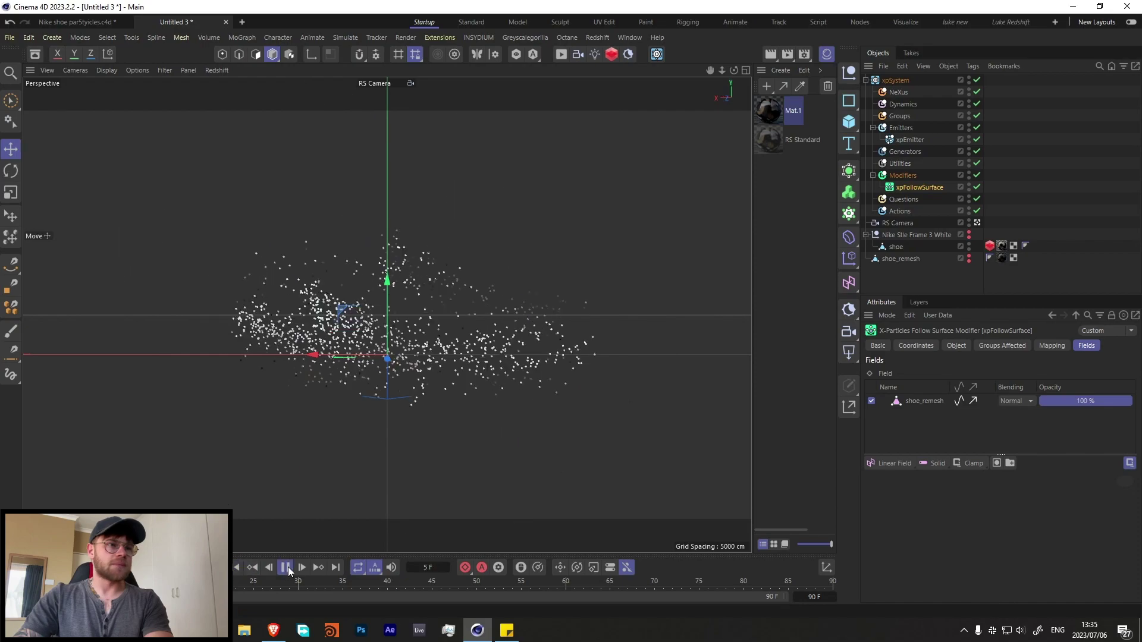
click(287, 567)
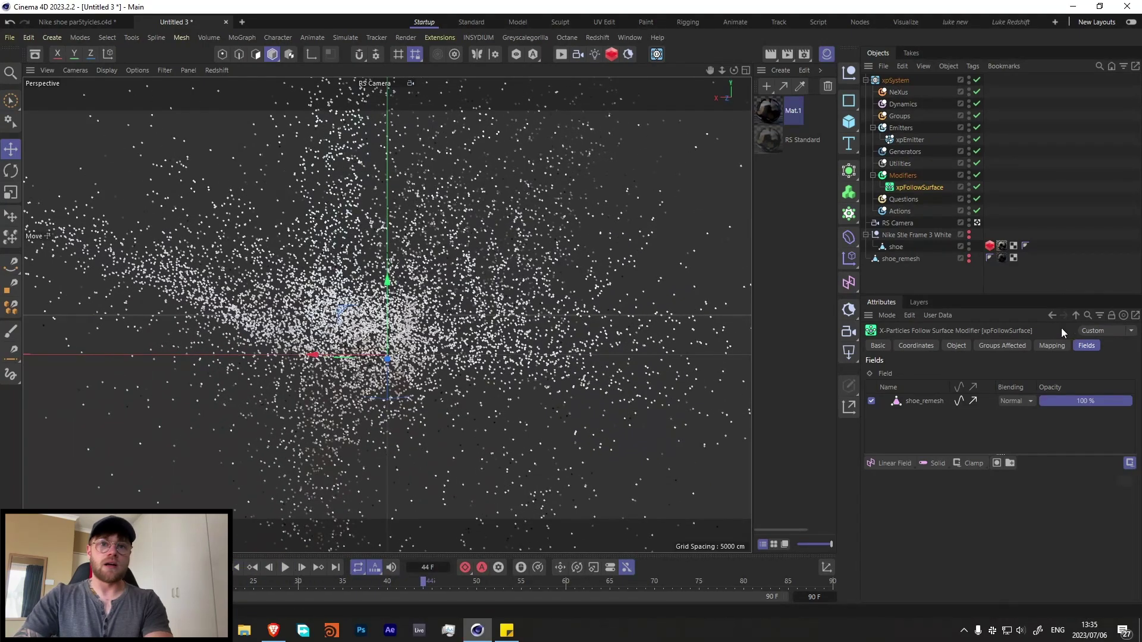
click(924, 401)
Step: Assign shoe_remesh to the xpFollowSurface modifier's Objects list and replay the simulation from the start
click(955, 346)
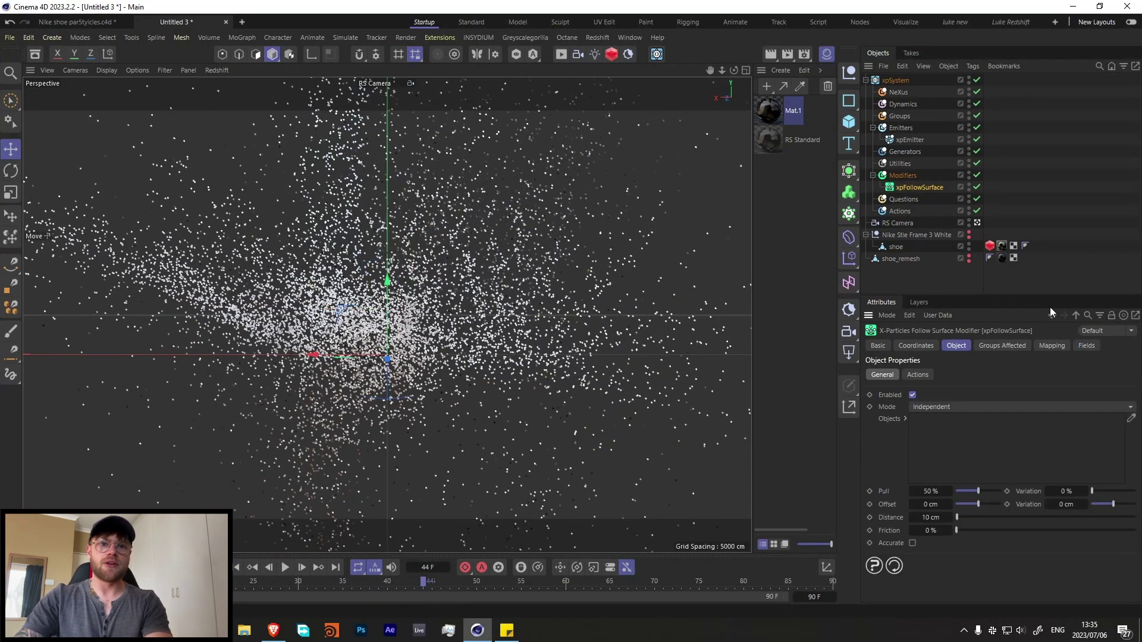
drag(952, 410, 951, 412)
drag(900, 260, 927, 443)
click(238, 568)
click(285, 567)
key(F8)
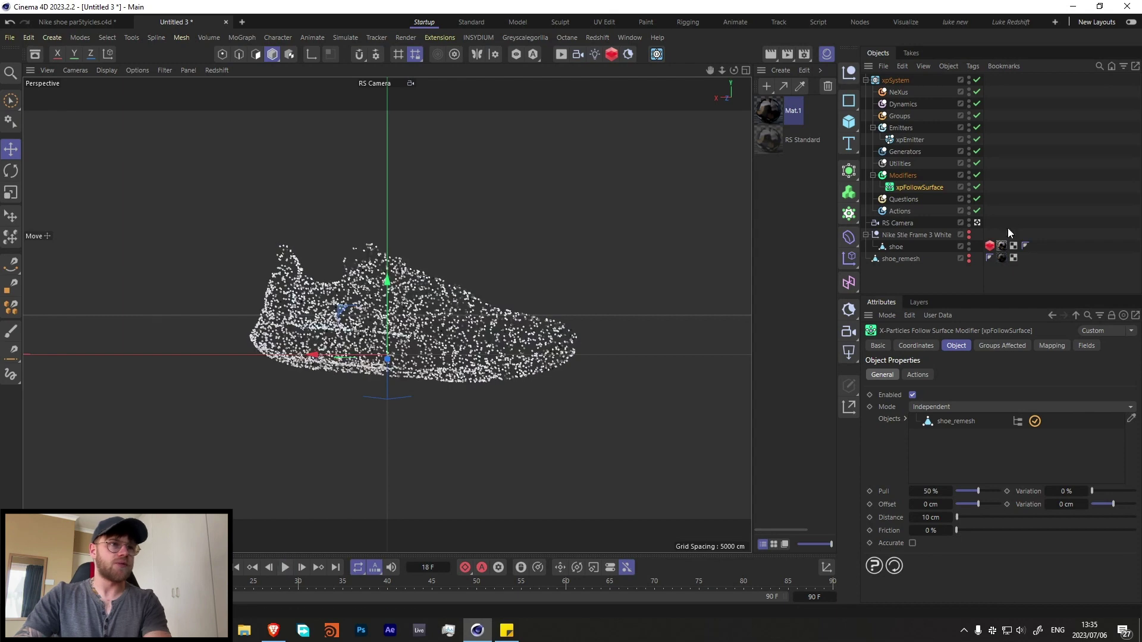
Step: Show shoe_remesh again and preview the simulation with the emitter's particle radius set to 3 cm
click(969, 257)
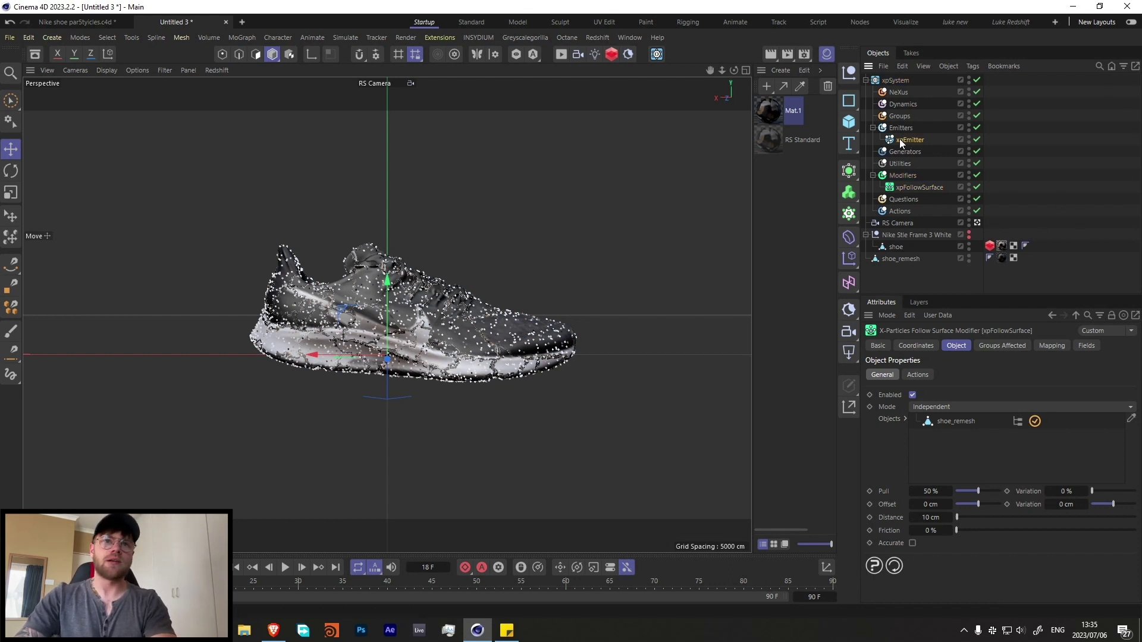
click(901, 140)
click(990, 346)
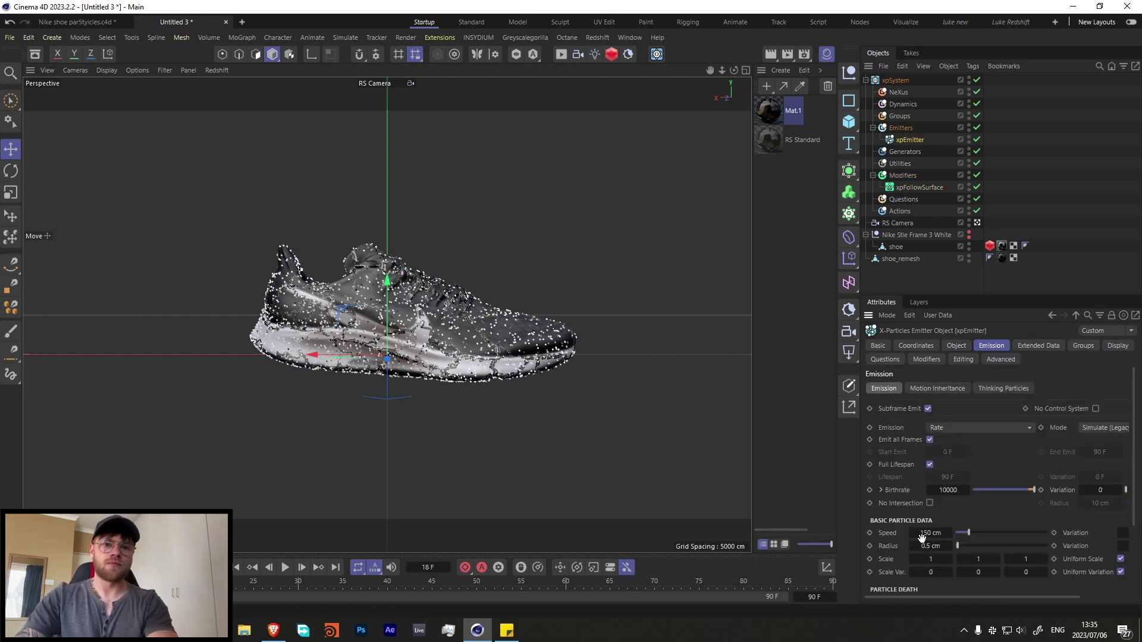
click(285, 568)
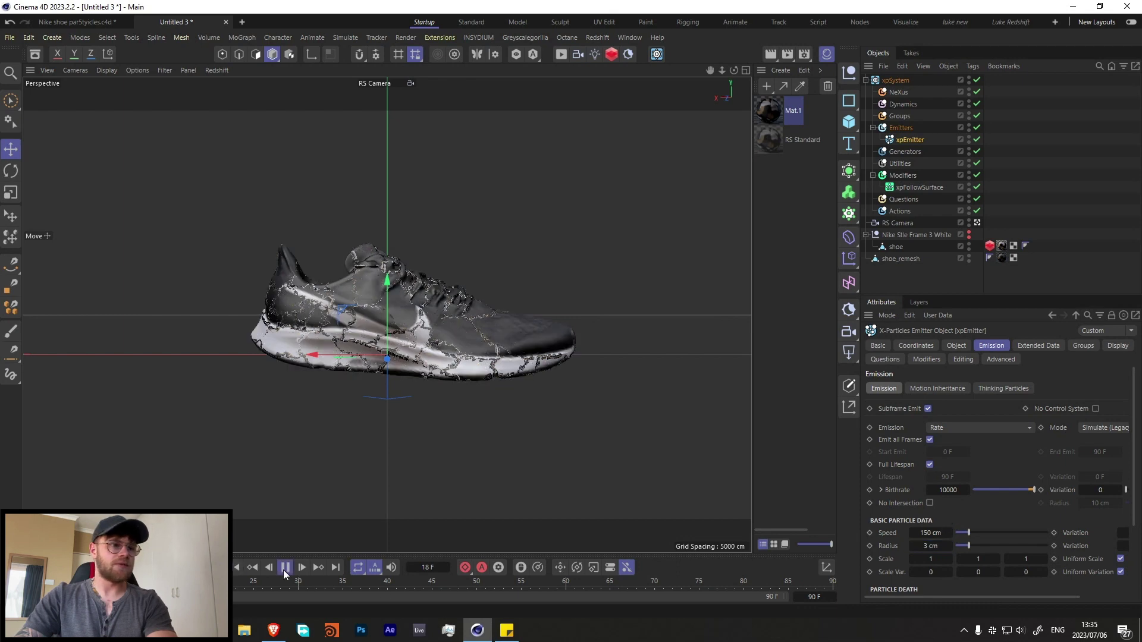
key(F8)
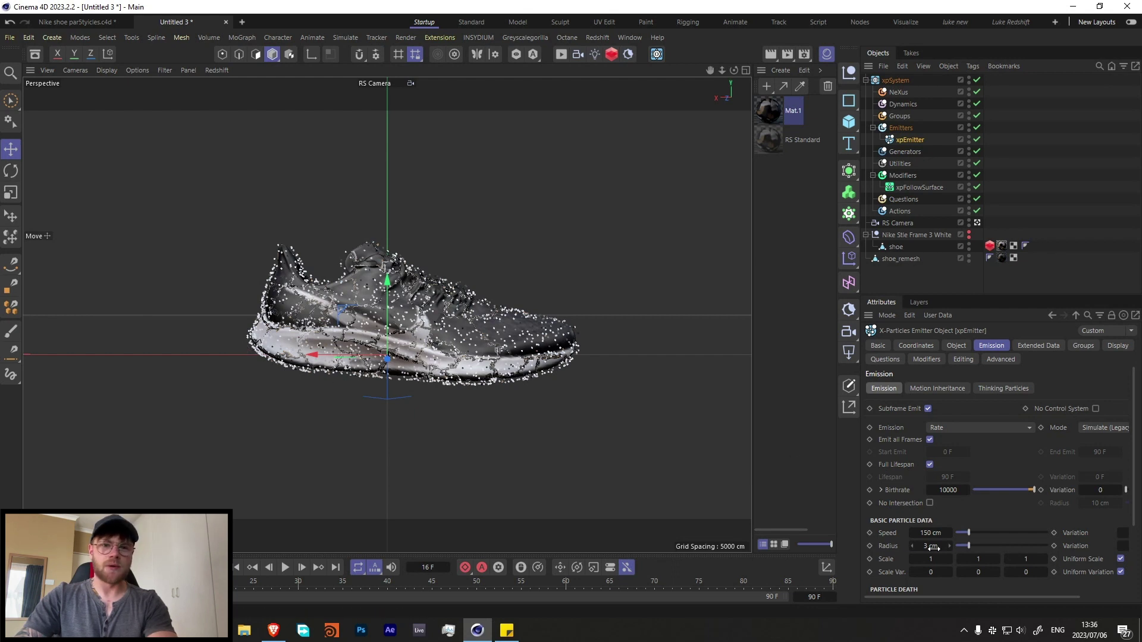
Step: Set the emitter's particle radius to 0.5 cm and replay the simulation from the start
key(Return)
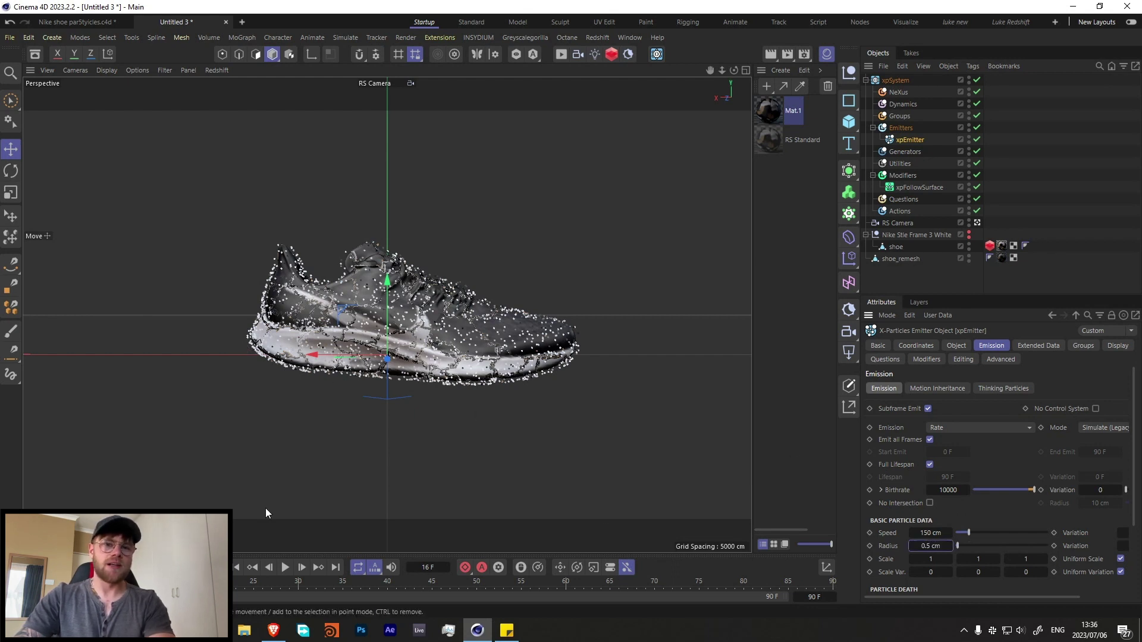
click(237, 568)
key(F8)
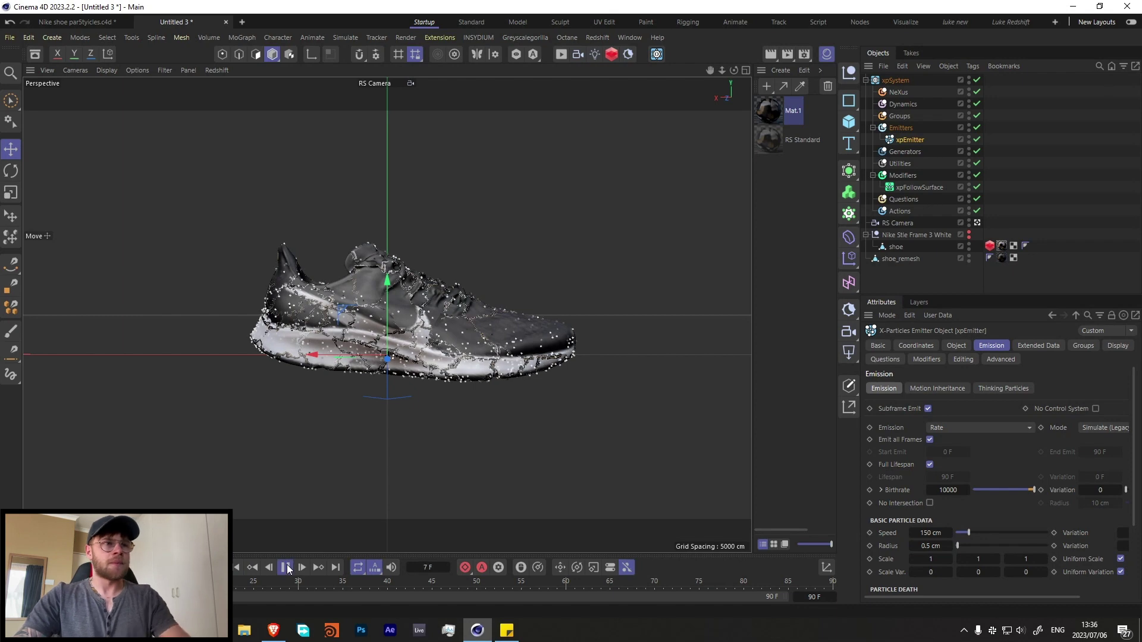
Step: Hide shoe_remesh and replay the simulation from the start to preview only the particles
click(969, 256)
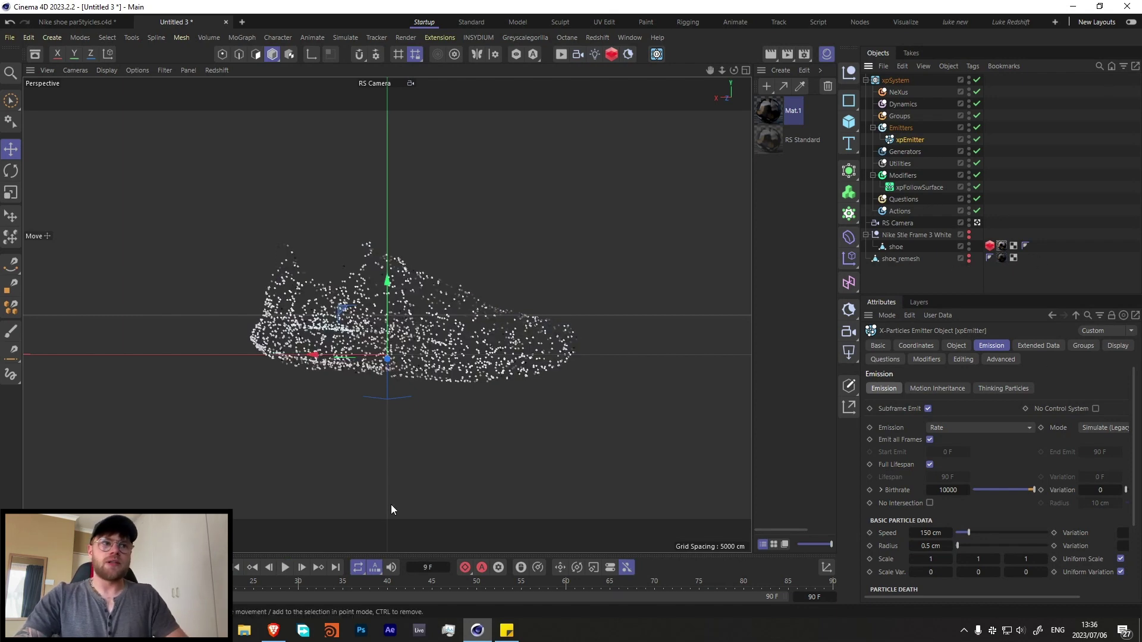
click(238, 567)
click(286, 567)
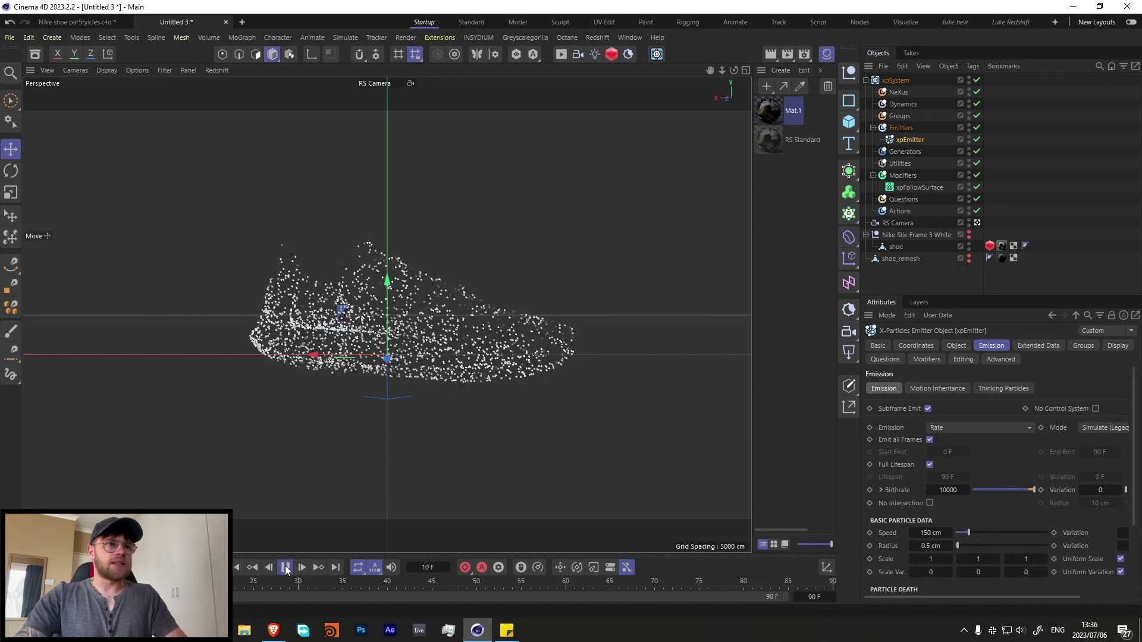
click(285, 567)
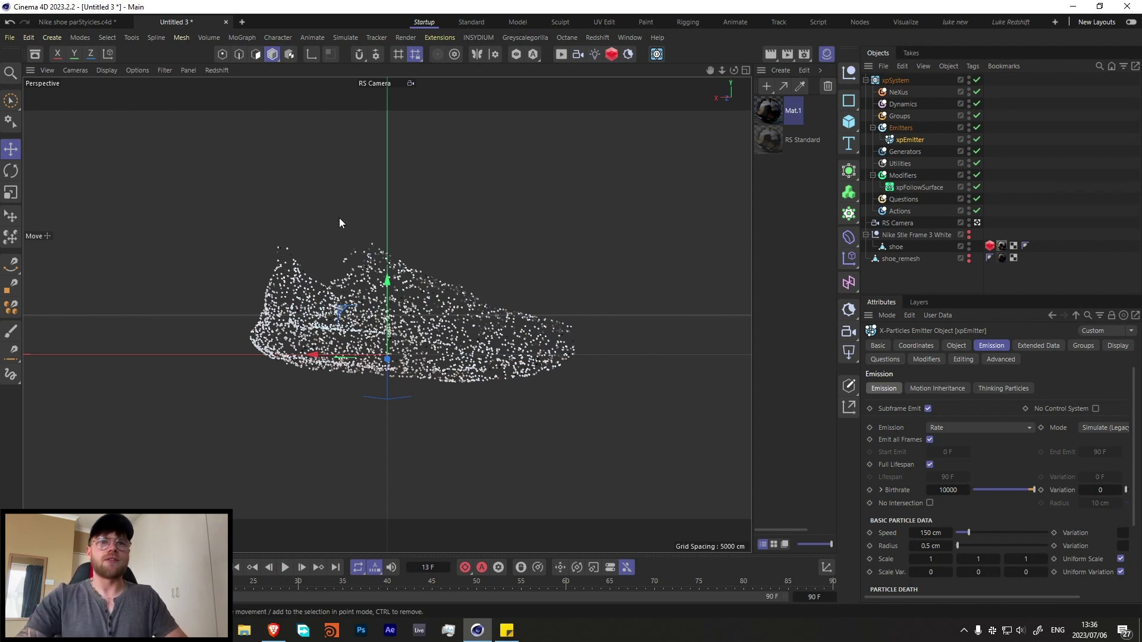
Step: Add a Linear Field to the xpFollowSurface modifier, shorten it to about 16 cm and position it across the middle of the shoe
click(920, 188)
click(1086, 345)
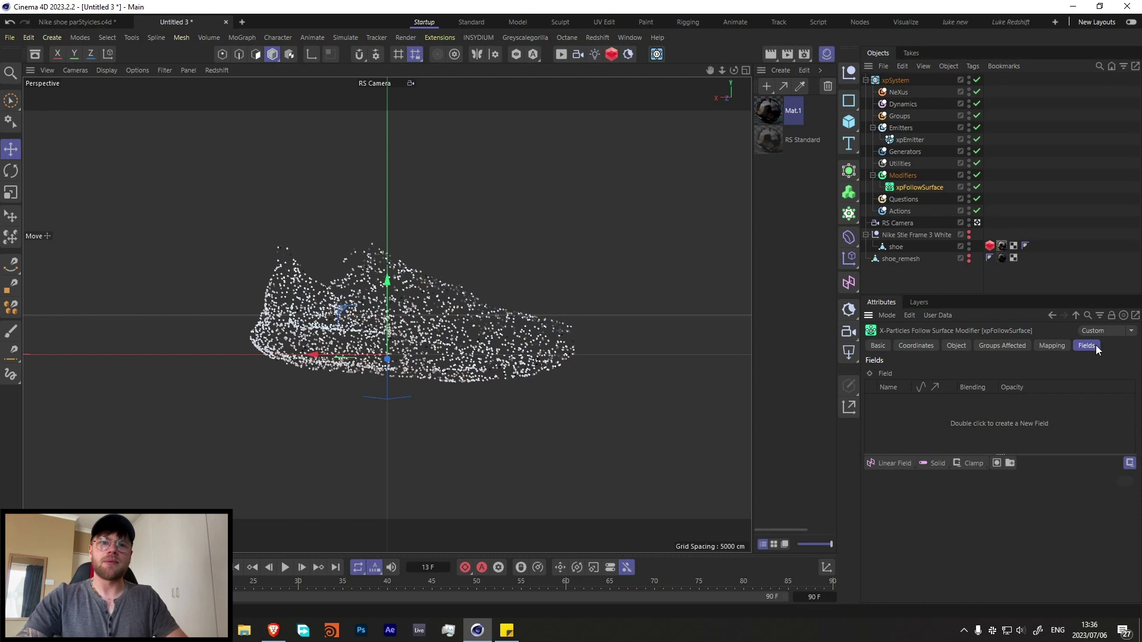
click(885, 463)
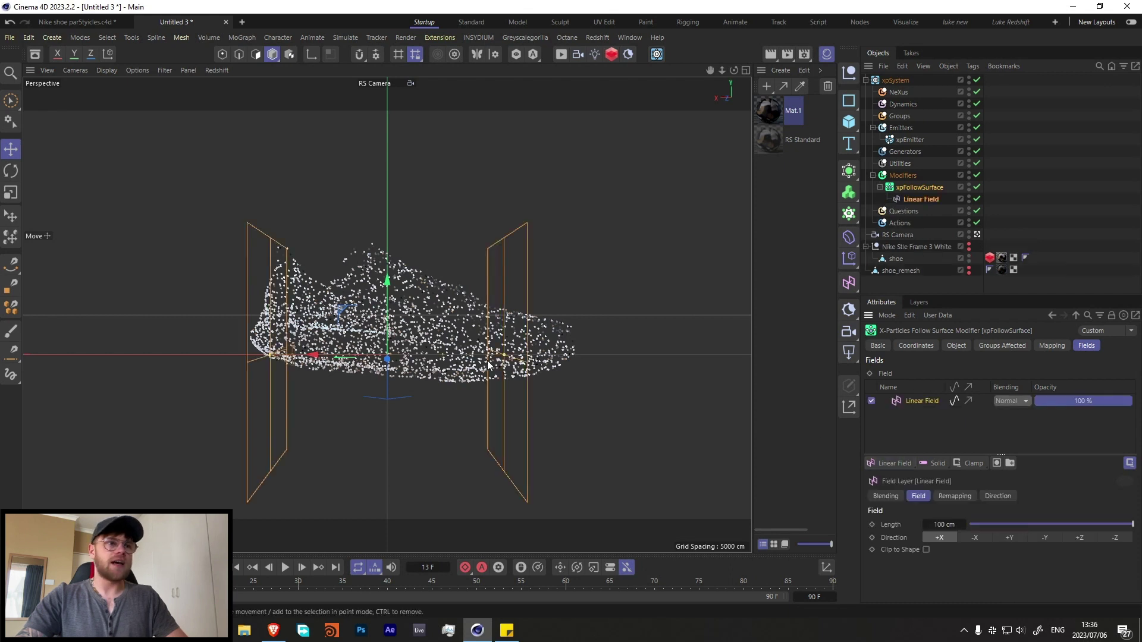
drag(507, 359, 407, 357)
drag(386, 281, 384, 245)
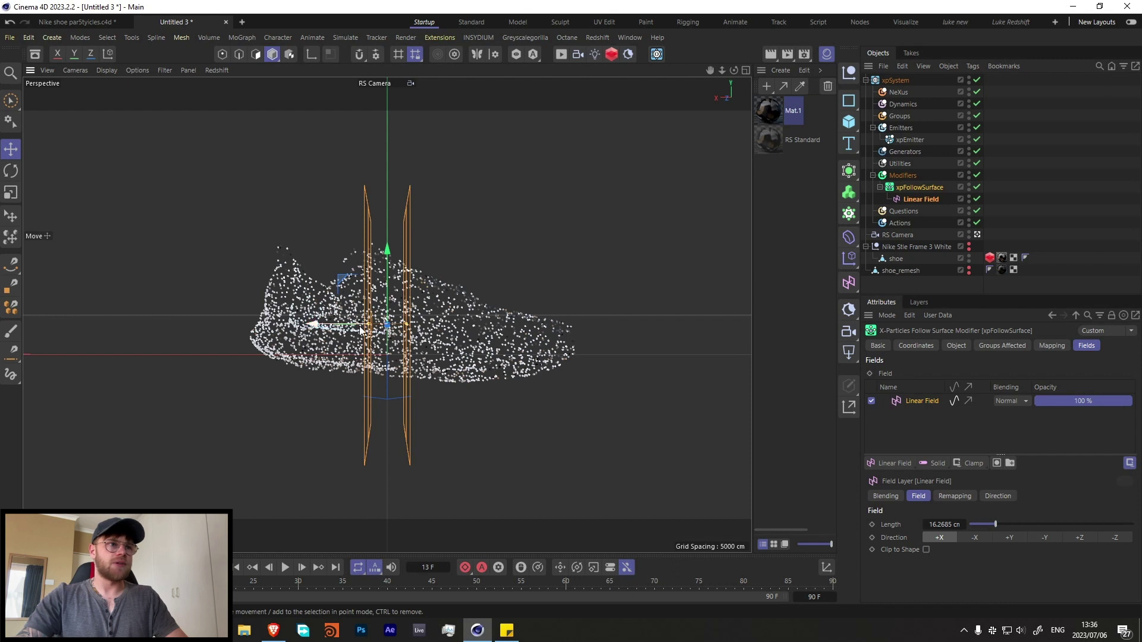
drag(358, 333, 344, 334)
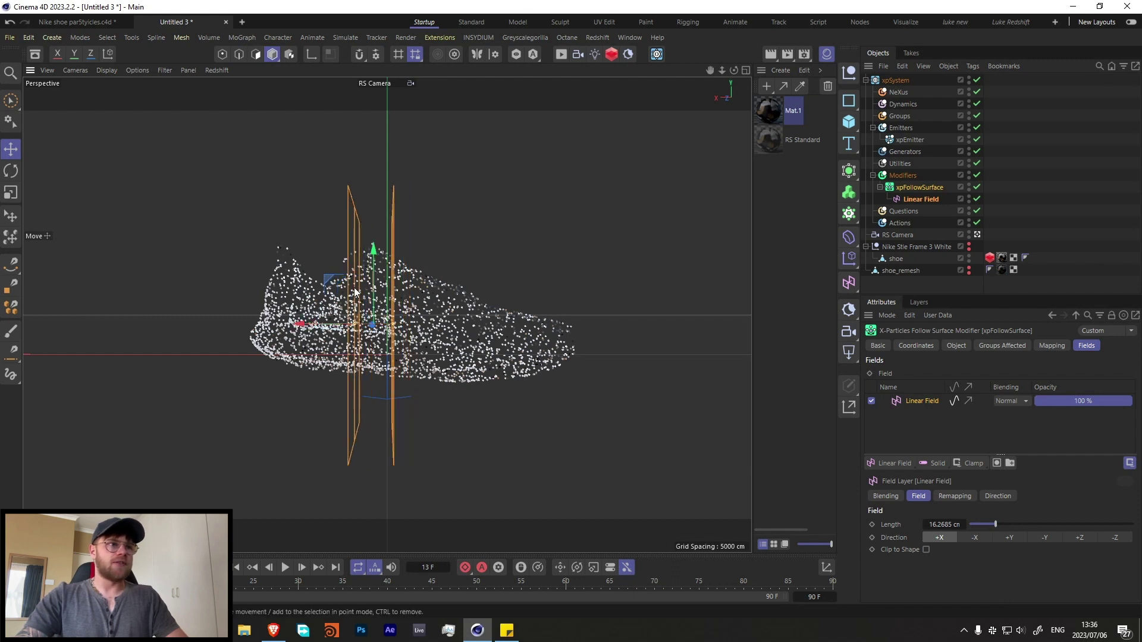
Step: Preview the simulation with the Linear Field, set the field's direction to -X and replay from the start
click(235, 568)
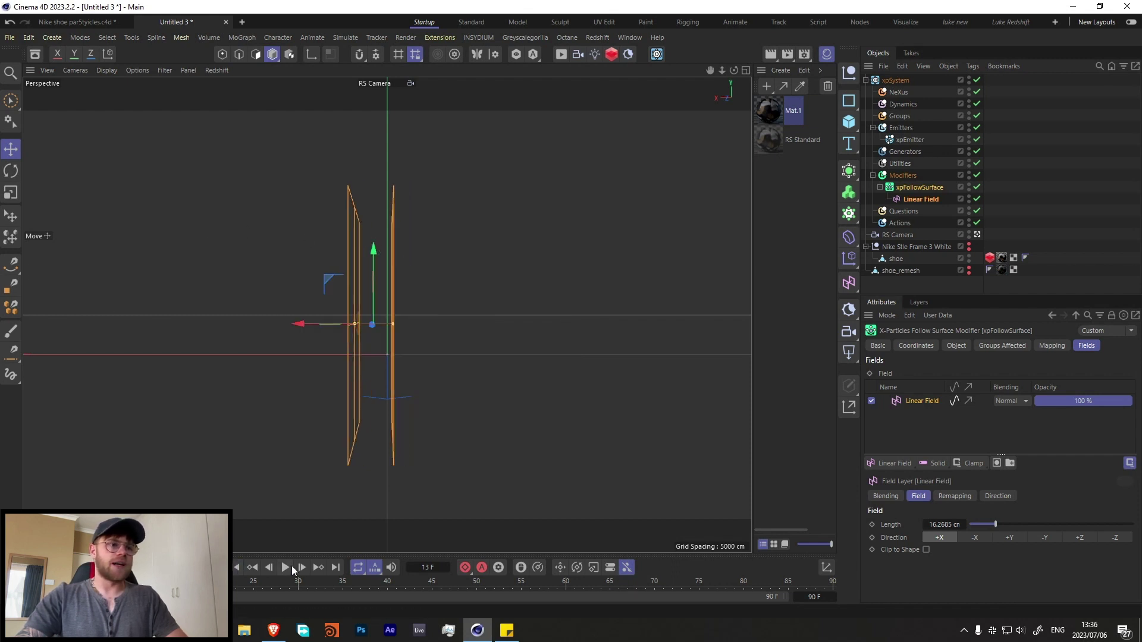
click(285, 567)
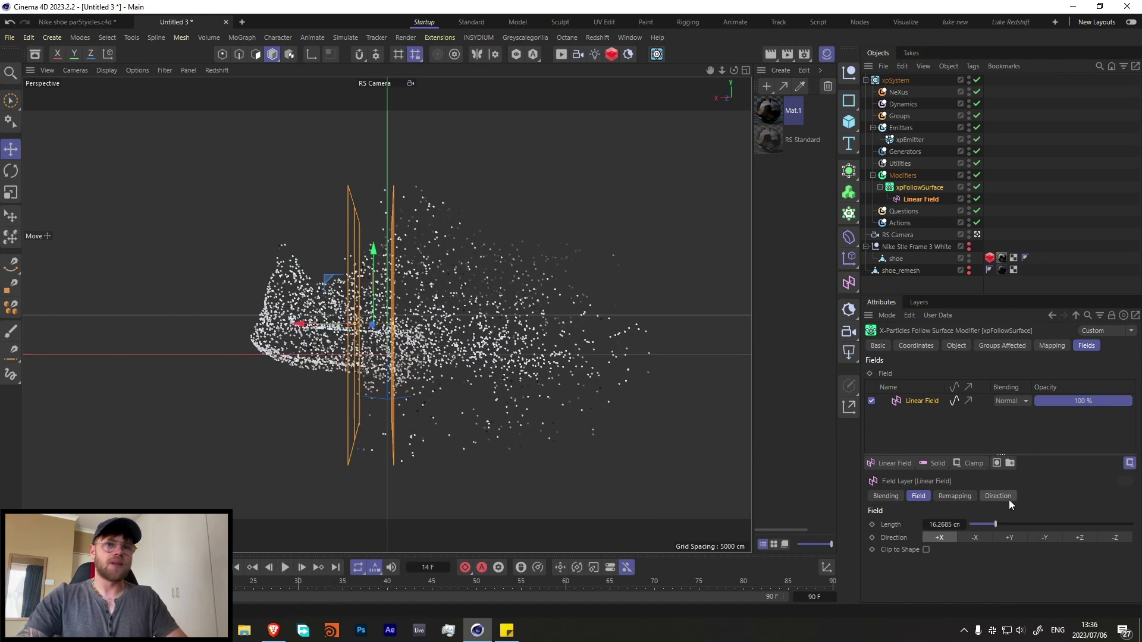
click(970, 536)
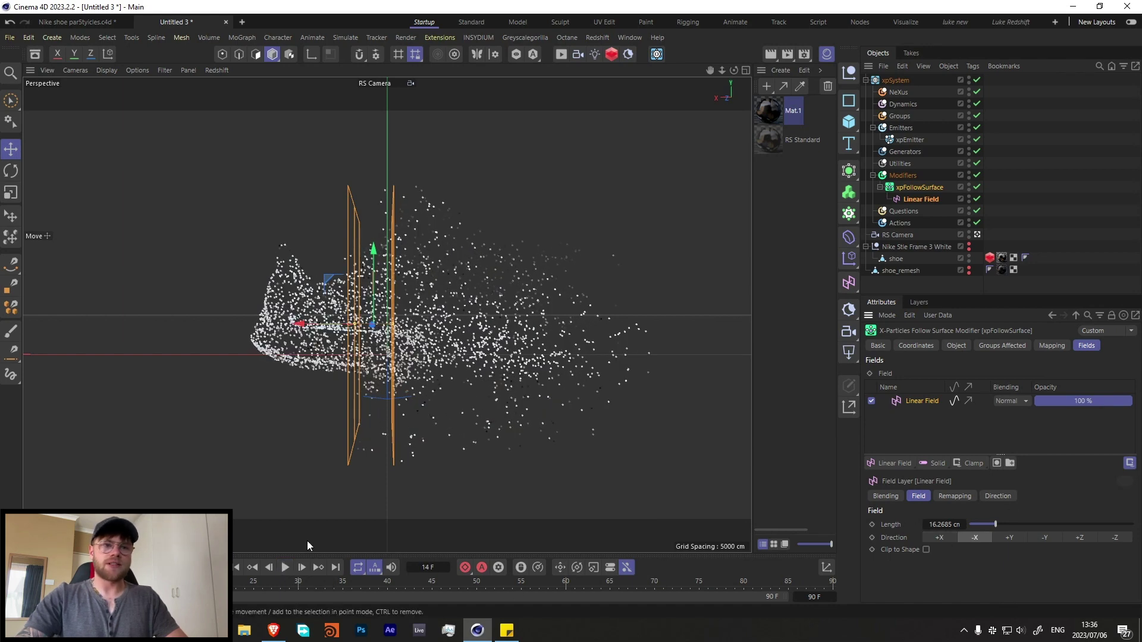
click(243, 569)
click(289, 566)
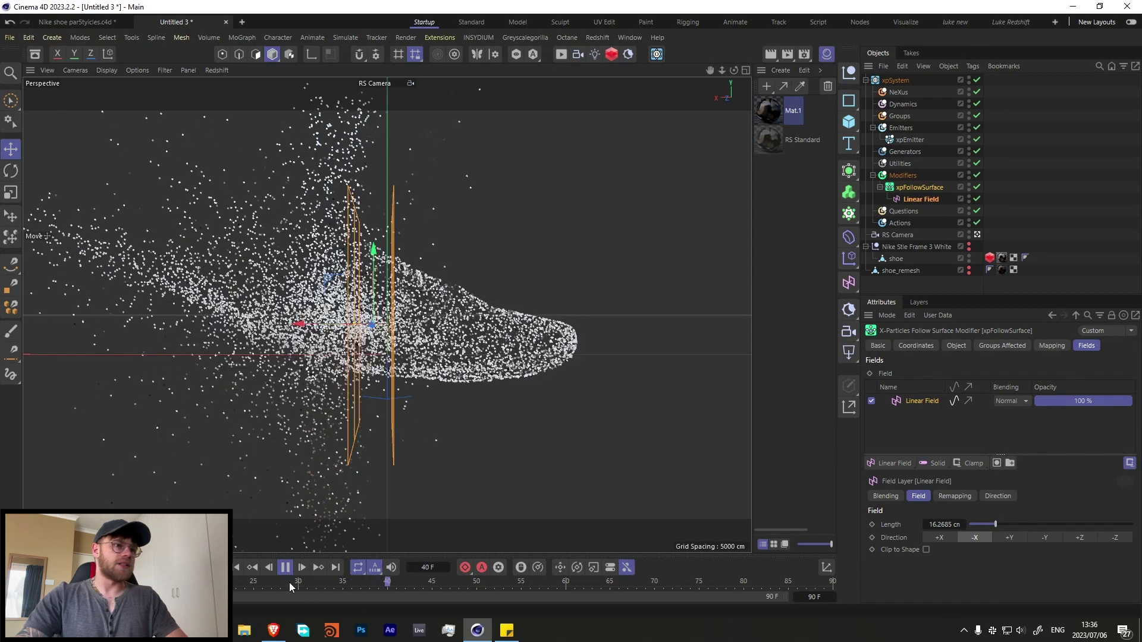
click(285, 568)
Step: Add an xpWind modifier, place it in front of the shoe's toe and rotate it to blow toward the heel
click(902, 176)
click(1128, 410)
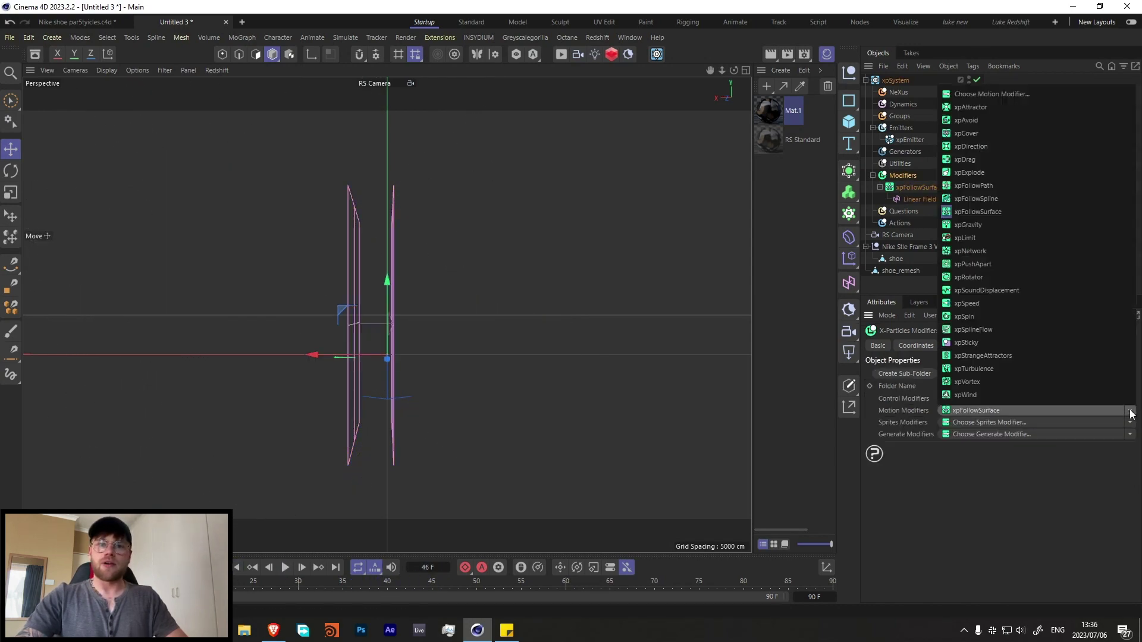
click(974, 395)
drag(365, 347, 458, 369)
key(r)
Step: Set the xpWind modifier's Wind Strength to 1000 cm and play the simulation
click(909, 187)
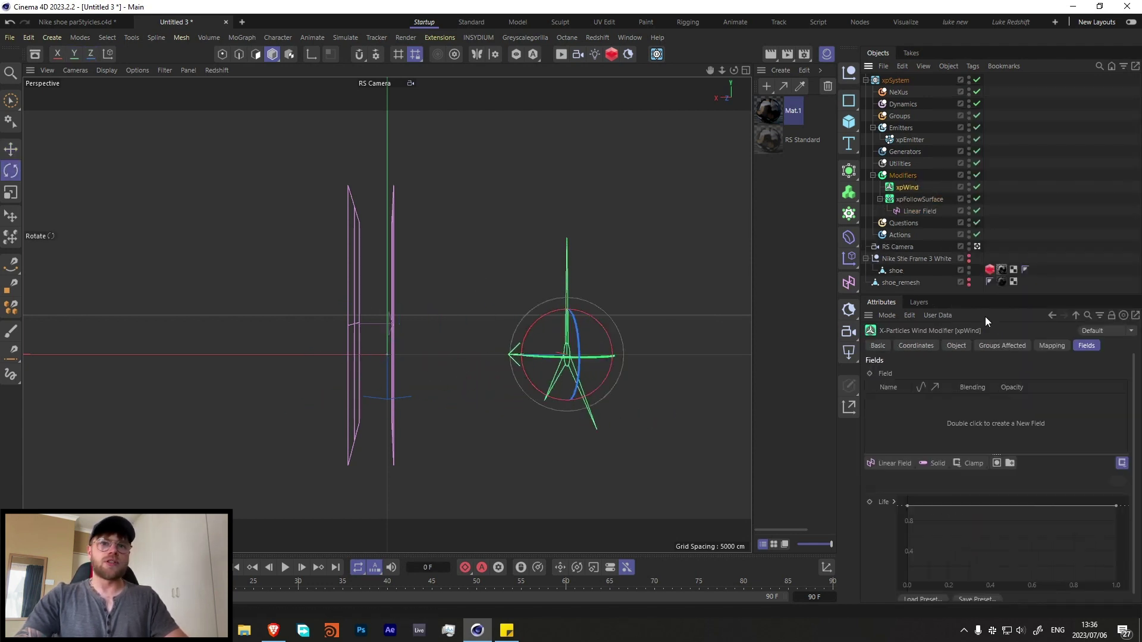
click(955, 346)
text(1000)
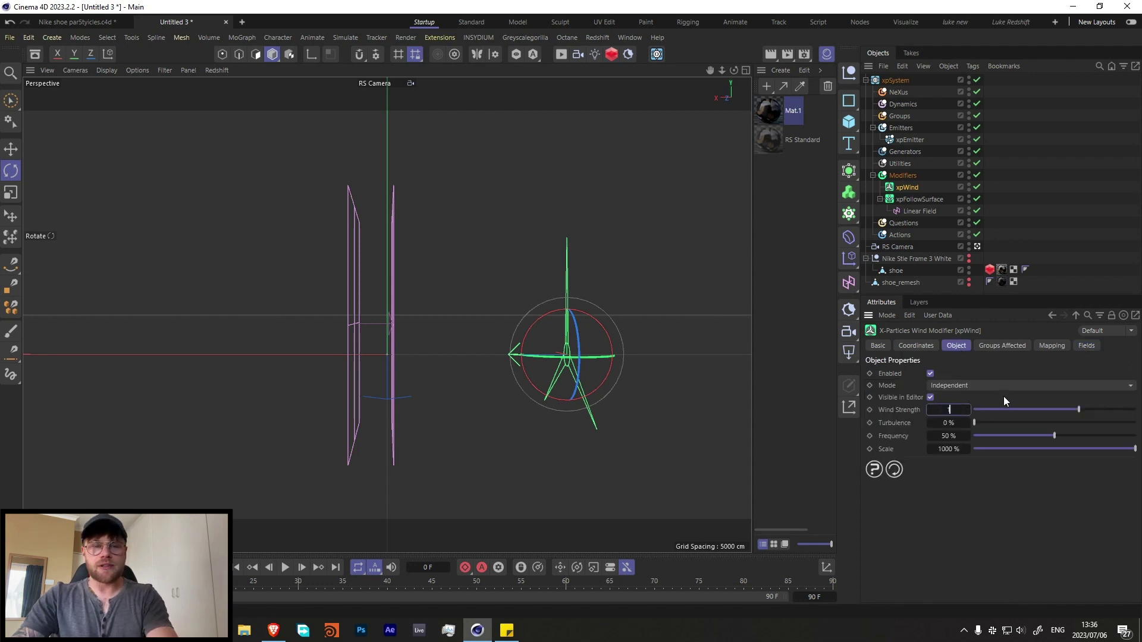
key(Return)
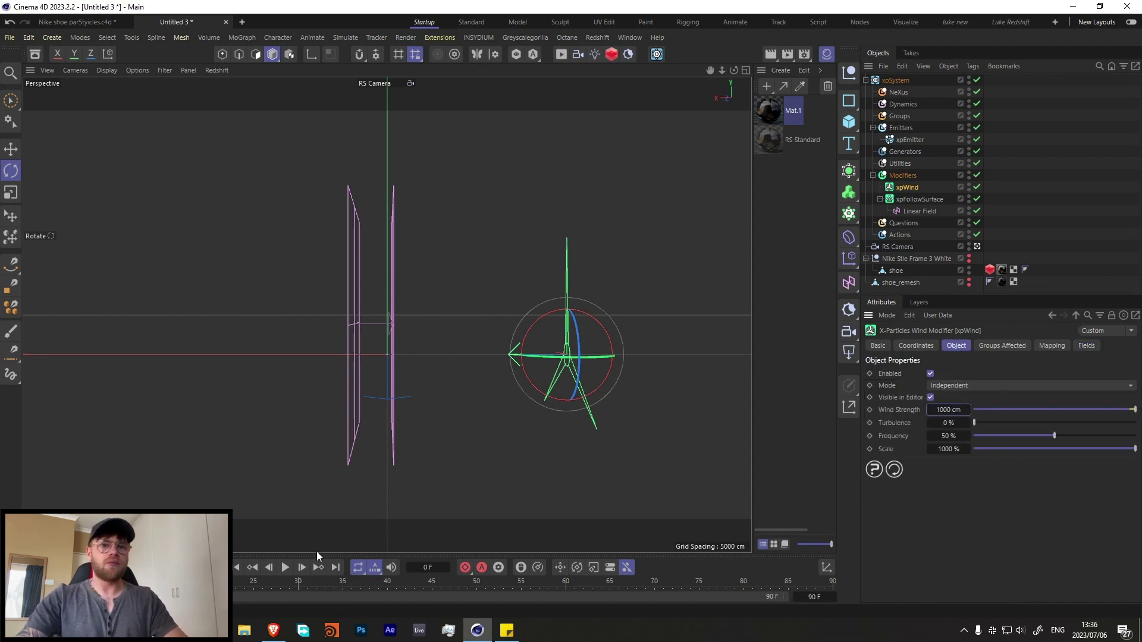
click(285, 567)
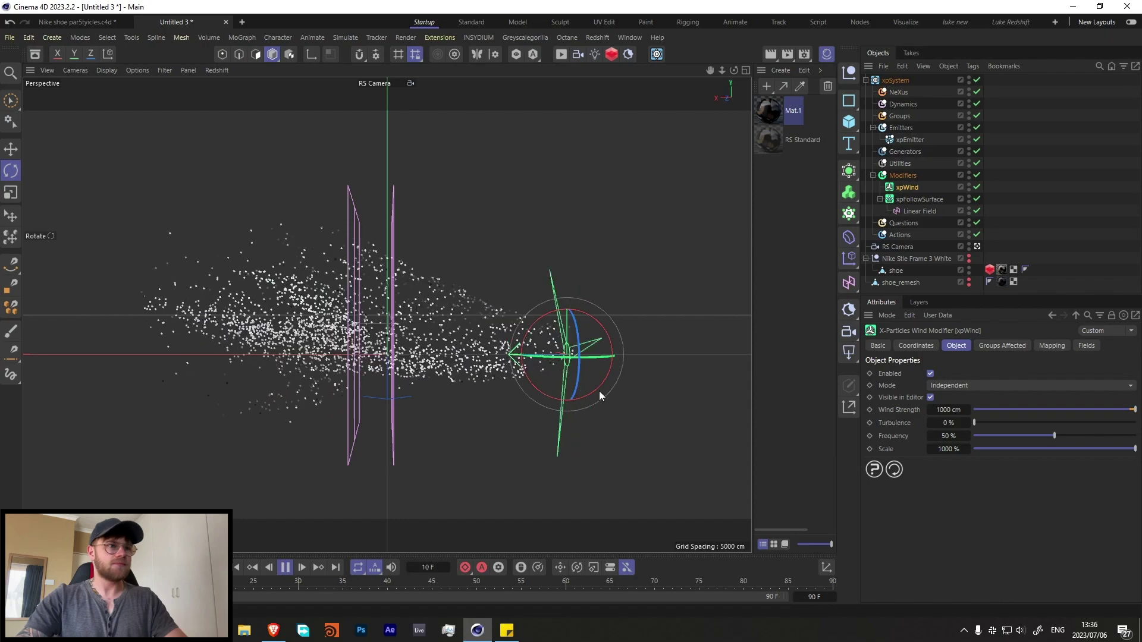
Step: Move the xpWind modifier farther away from the toe during playback and stop the simulation
key(e)
drag(553, 352, 674, 350)
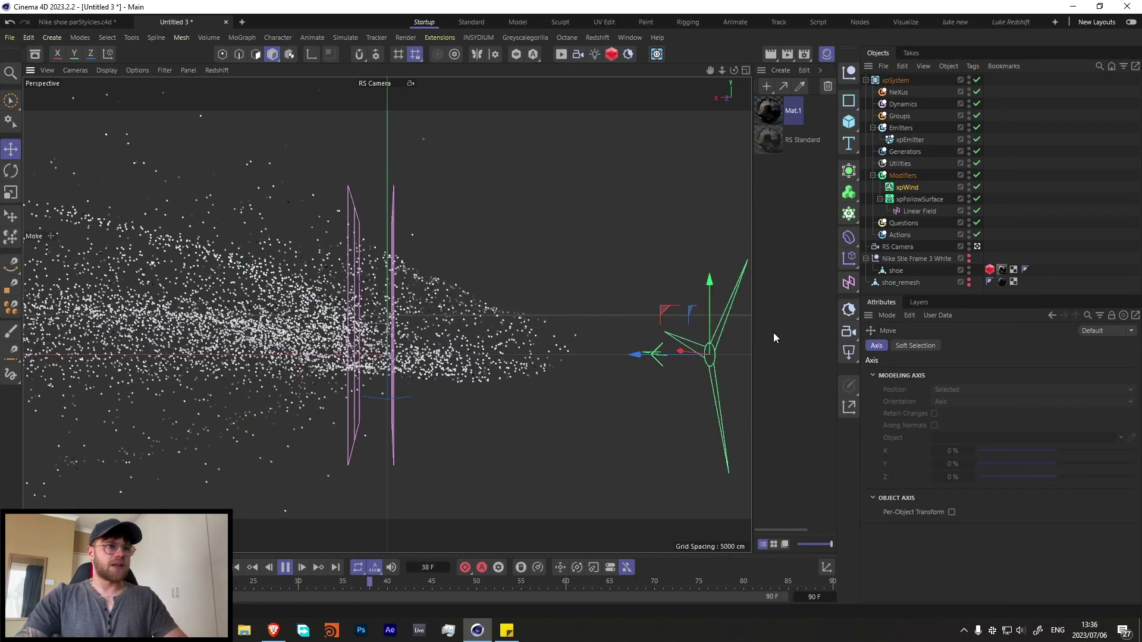
click(284, 570)
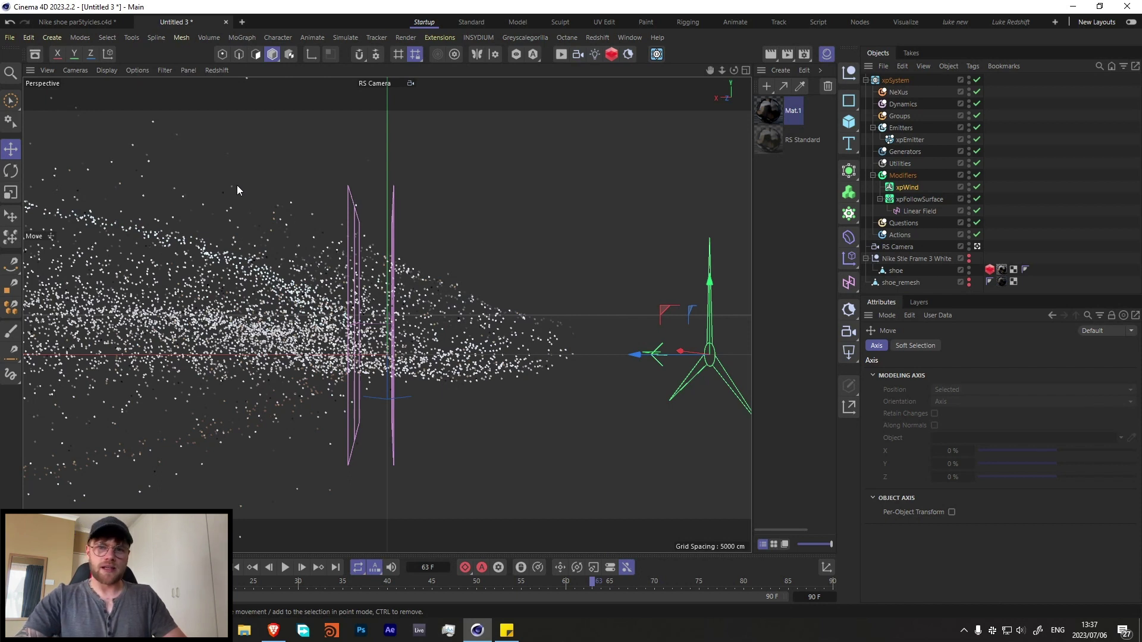
Step: Add an xpAttractor modifier and, using the Top view, move it well behind the shoe's heel along the particle stream
click(903, 175)
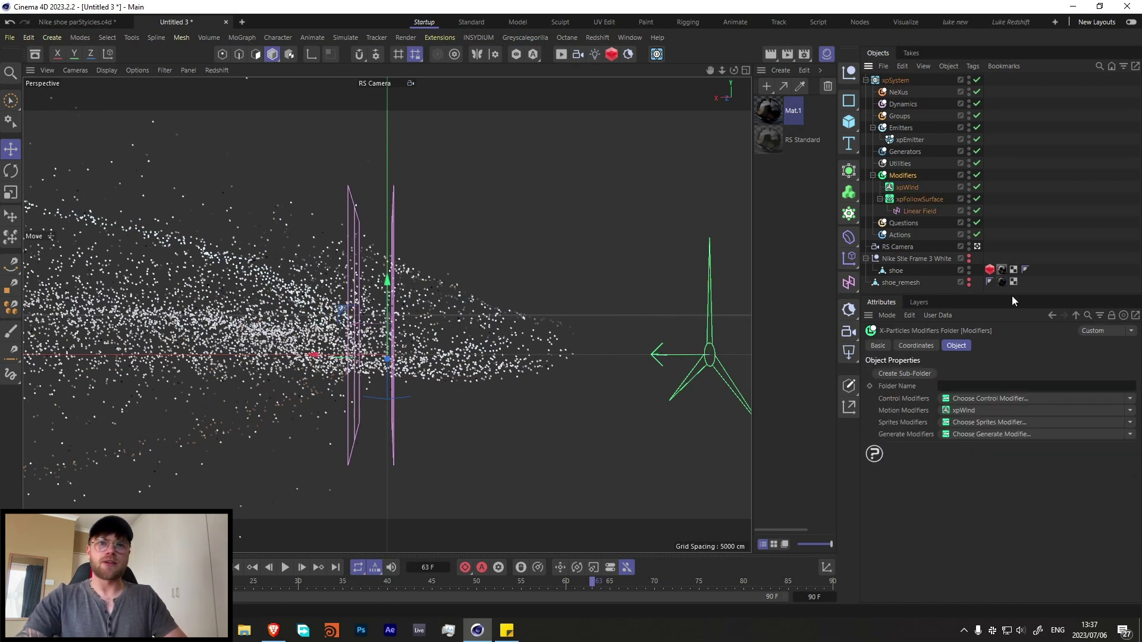
click(1121, 408)
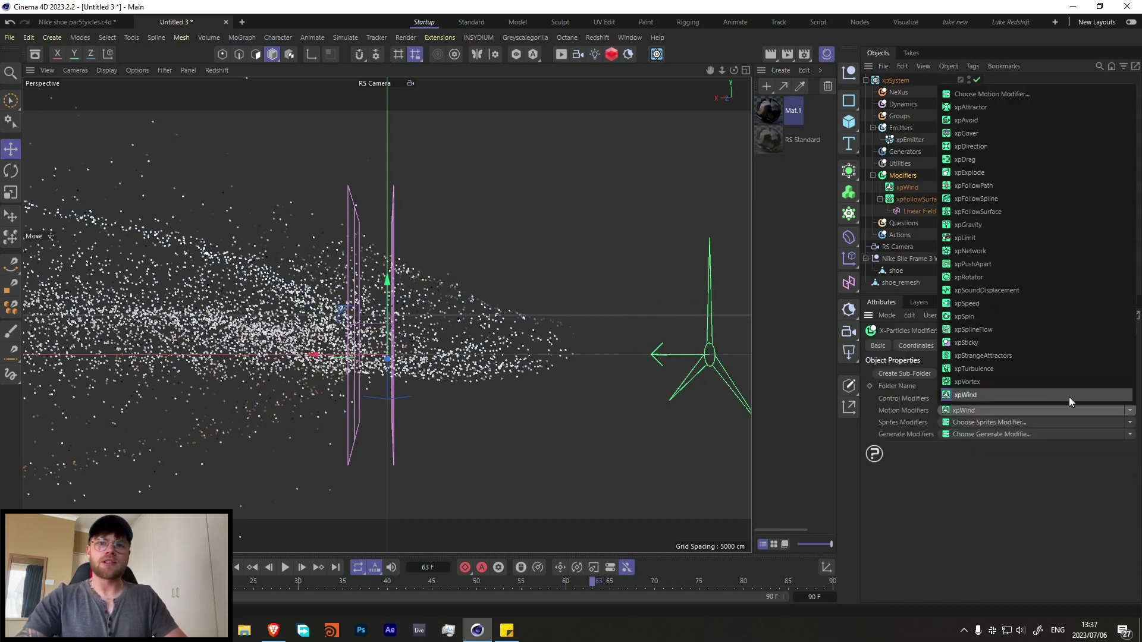
click(973, 107)
key(r)
drag(412, 321, 409, 375)
key(F5)
middle_click(551, 238)
key(e)
drag(491, 305, 620, 323)
scroll(621, 323, down, 3)
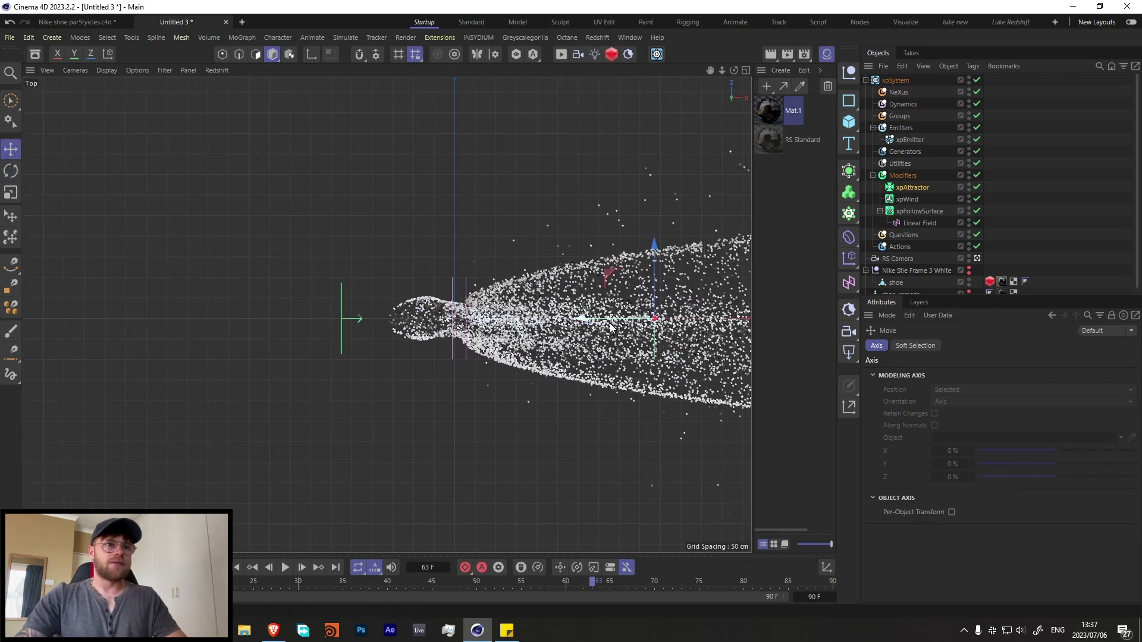
key(F5)
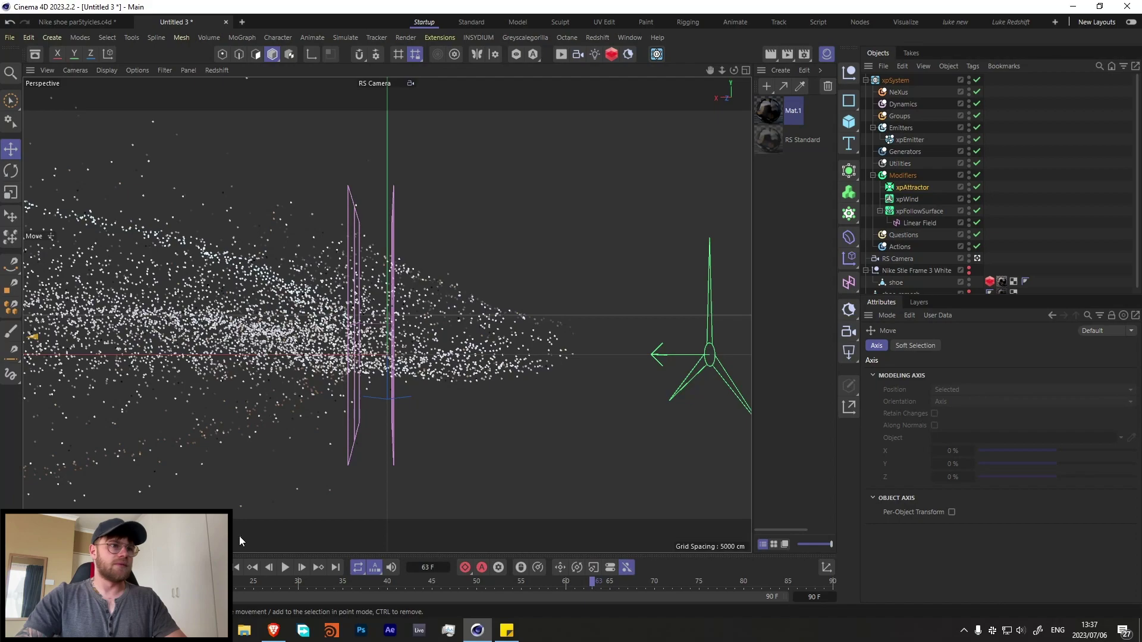
Step: Replay the simulation from the start with the attractor active and show shoe_remesh to preview the particles against the shoe
click(236, 567)
click(286, 568)
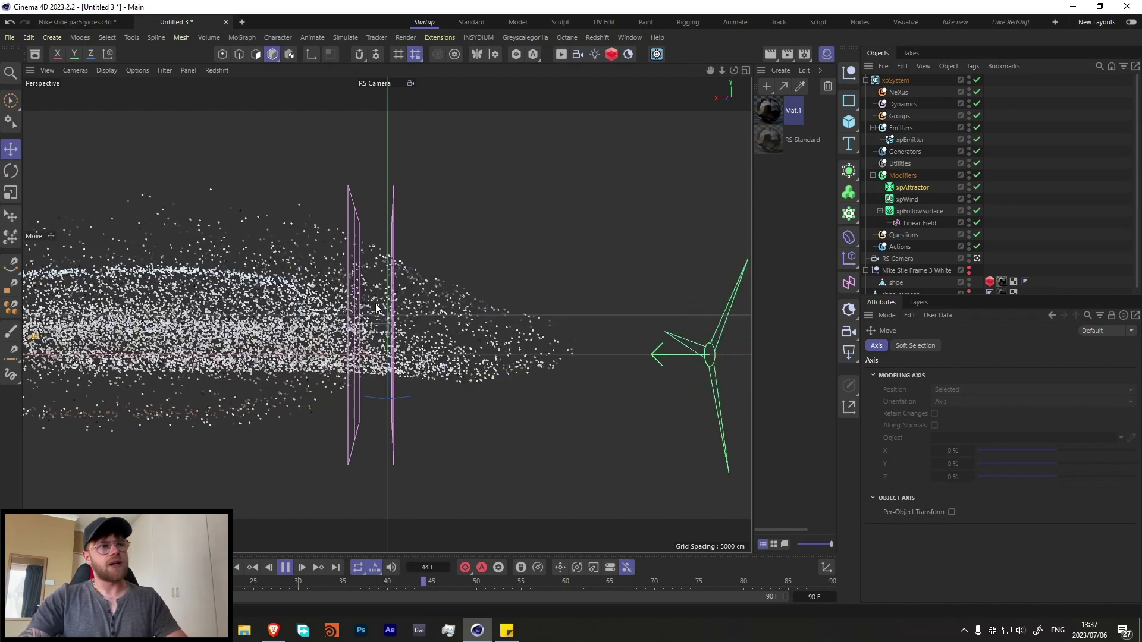
scroll(969, 288, down, 1)
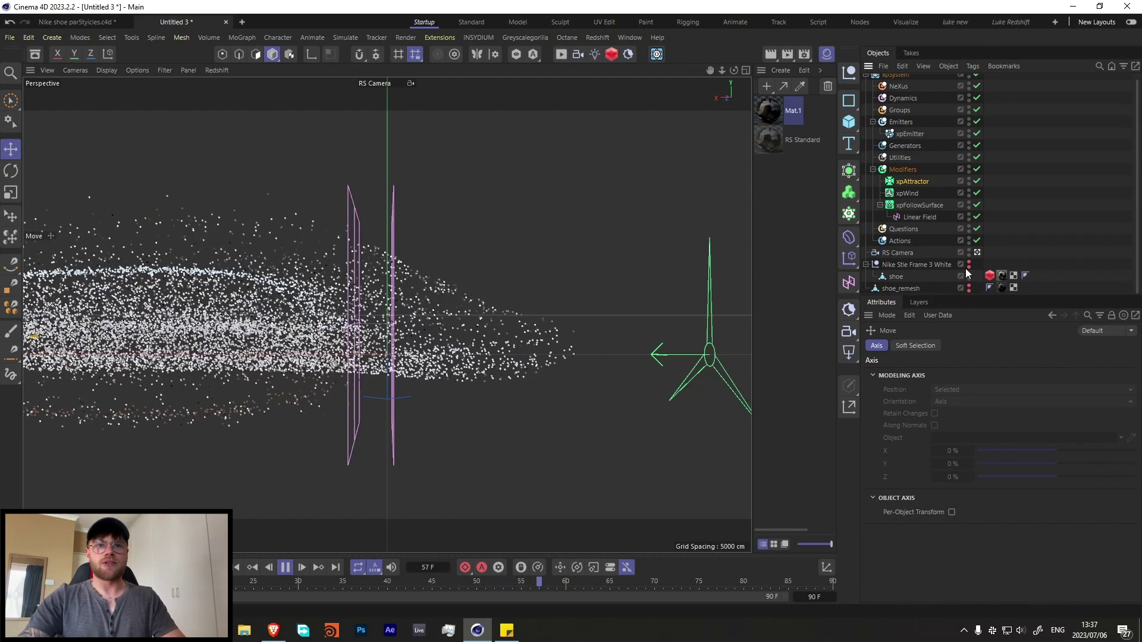
click(969, 286)
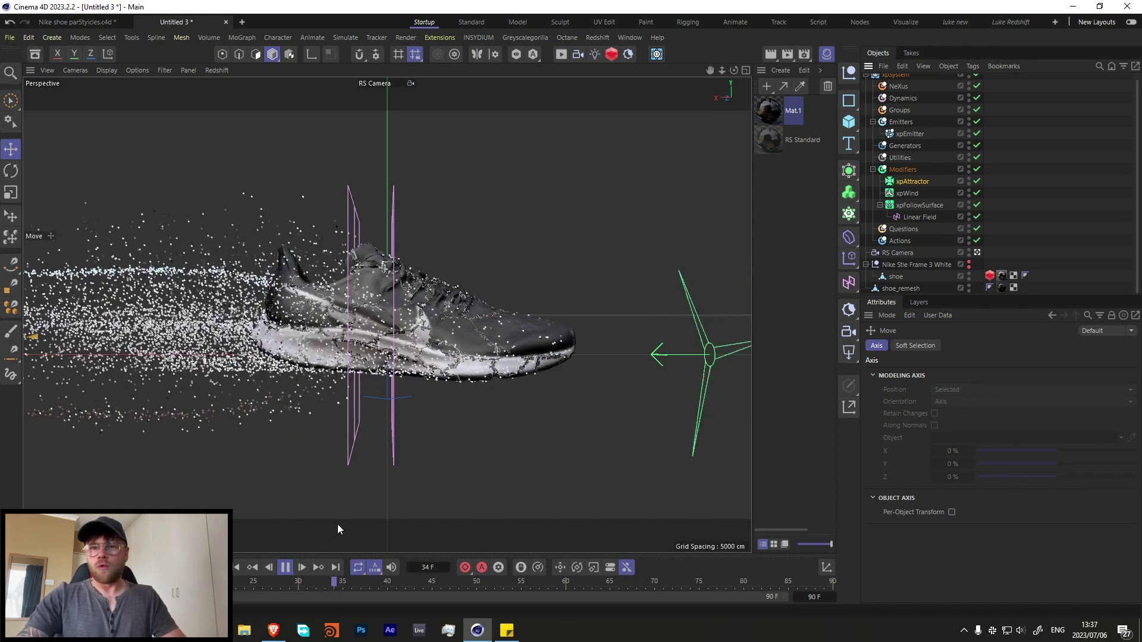
key(F8)
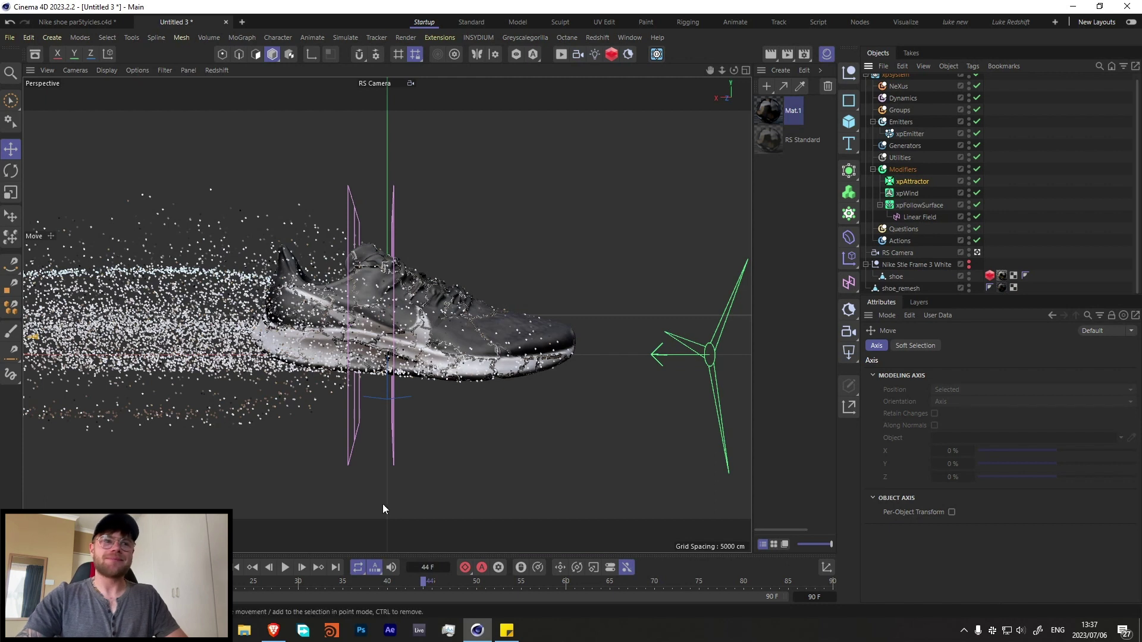
Step: Hide shoe_remesh, add an xpTurbulence modifier and preview the simulation with its default settings
click(968, 287)
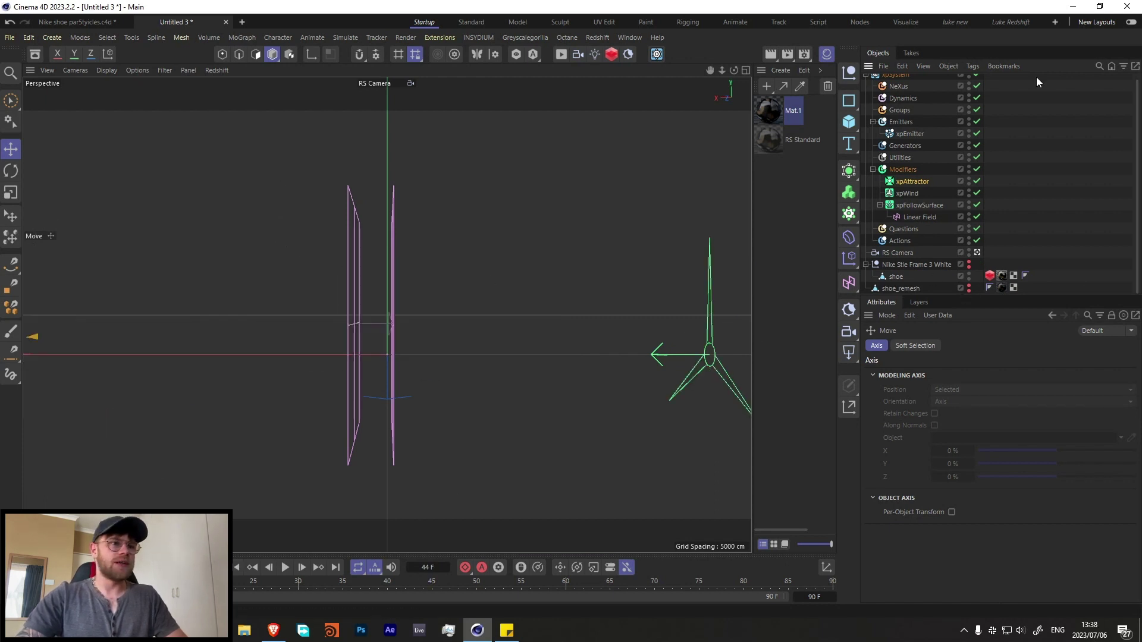
click(901, 170)
click(1128, 411)
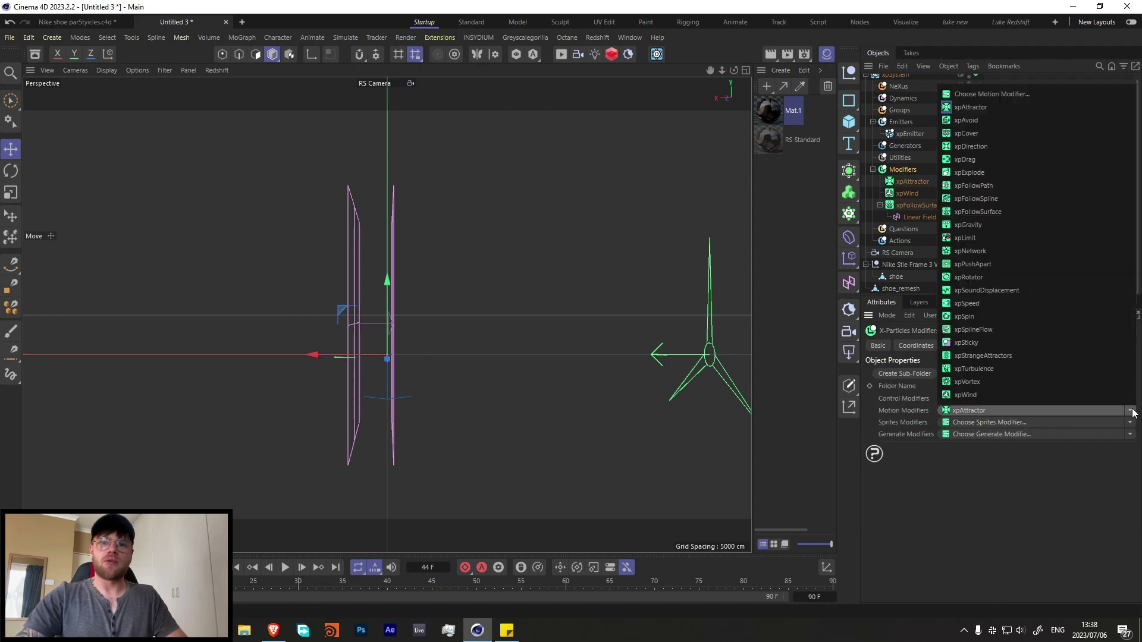
click(961, 369)
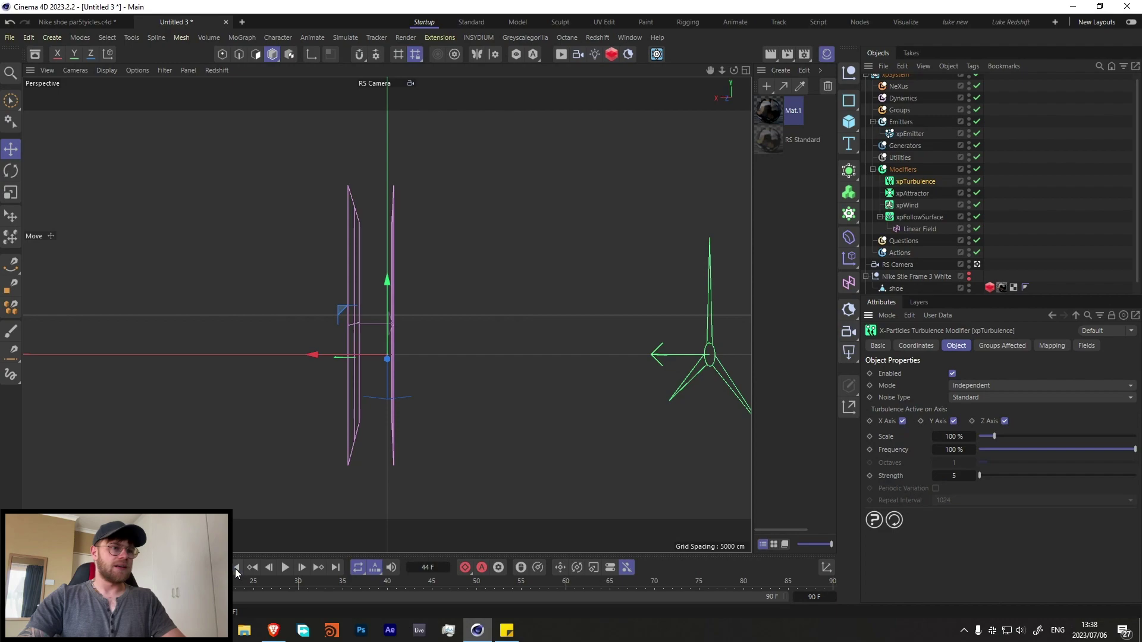
click(284, 567)
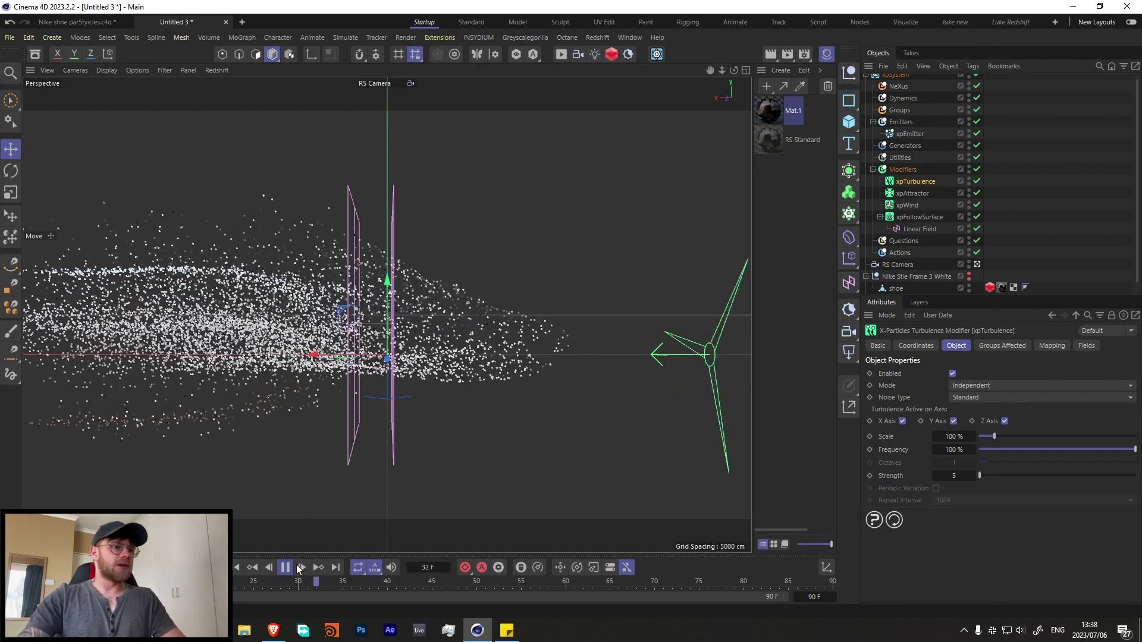
key(F8)
Step: Set the xpTurbulence modifier's Noise Type to Curl and replay the simulation from the start
click(975, 397)
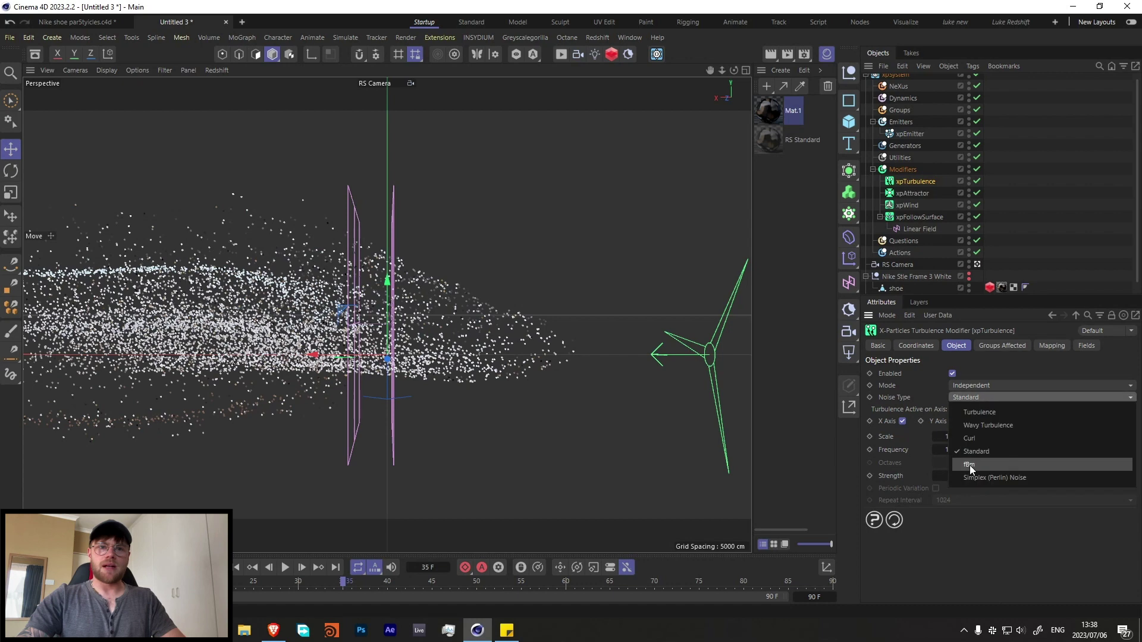
click(978, 439)
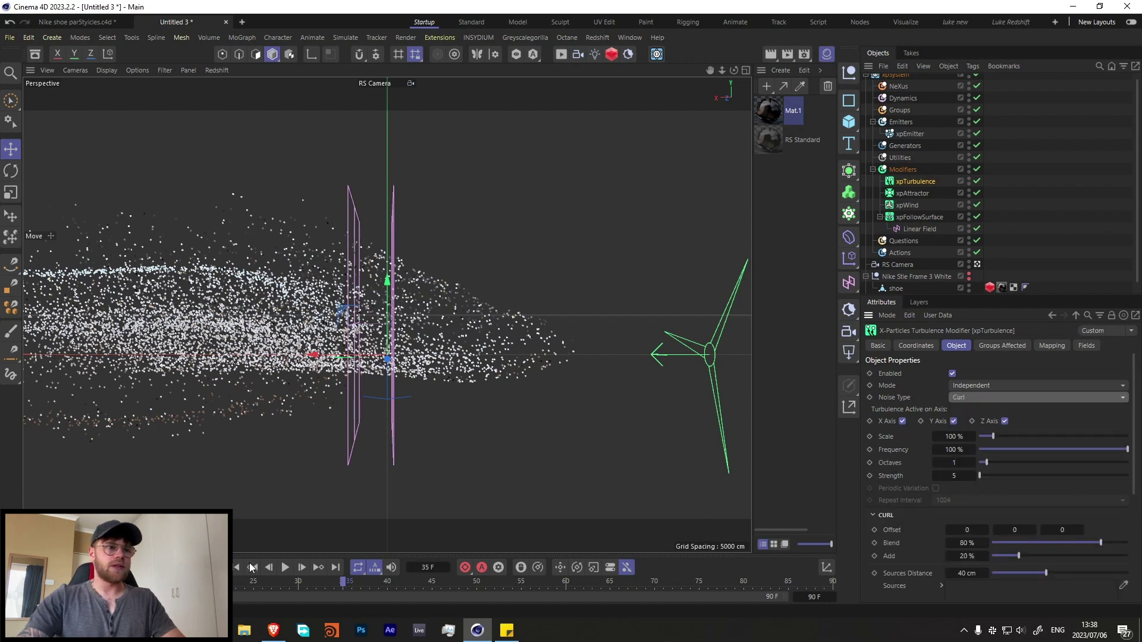
click(286, 568)
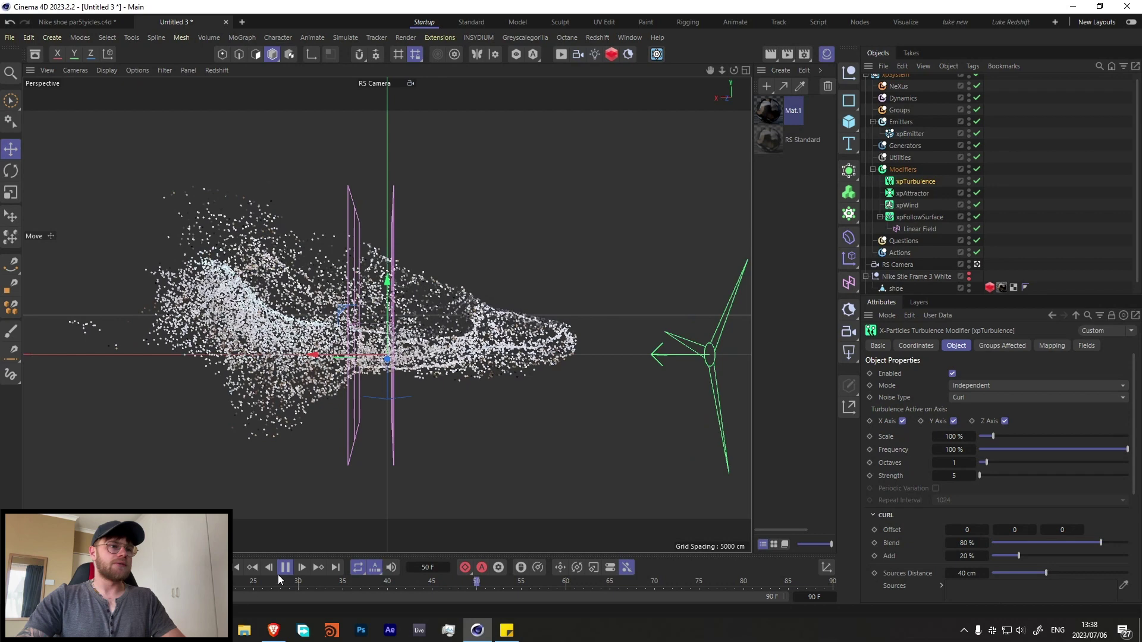
click(288, 570)
Step: Set the xpTurbulence modifier's Curl Blend to 50% and Add to 10%
click(954, 437)
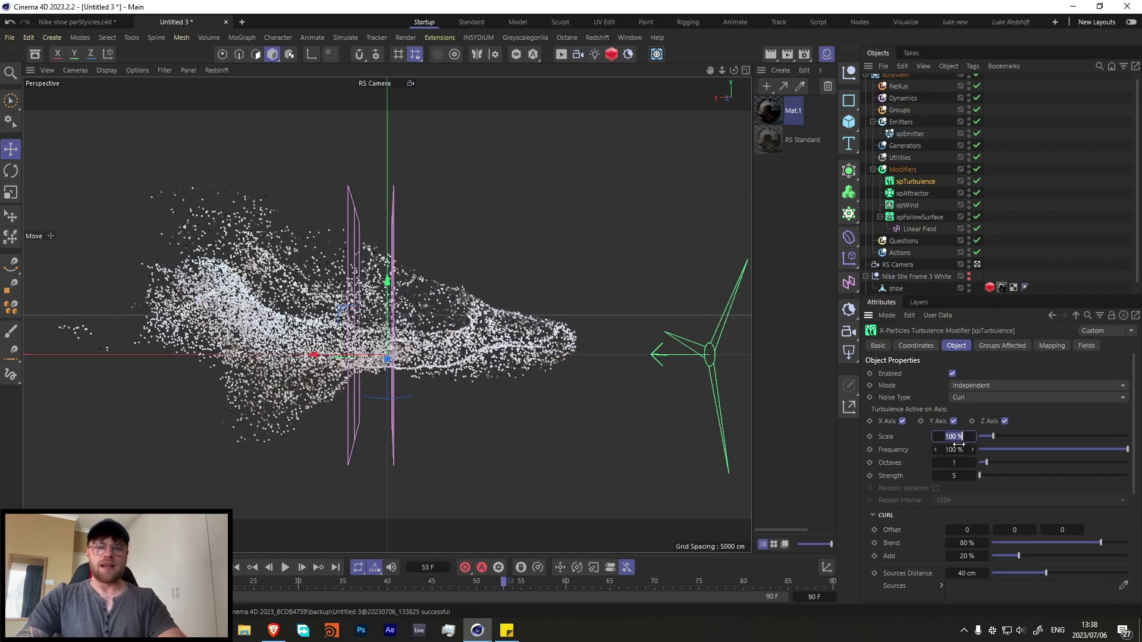
scroll(908, 485, down, 4)
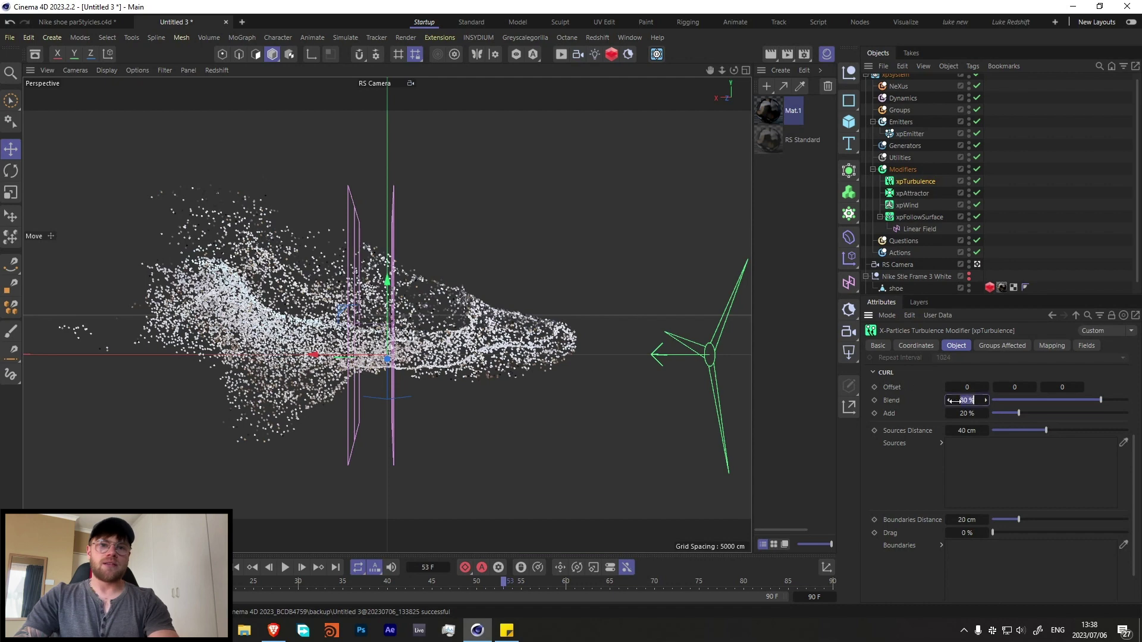
text(10)
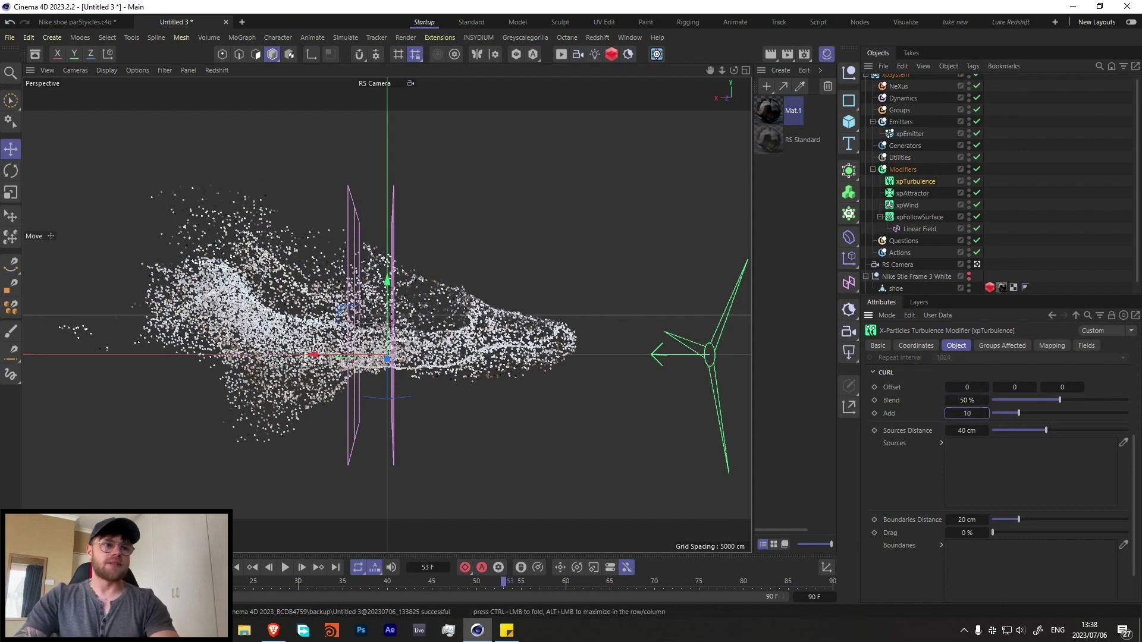
key(Return)
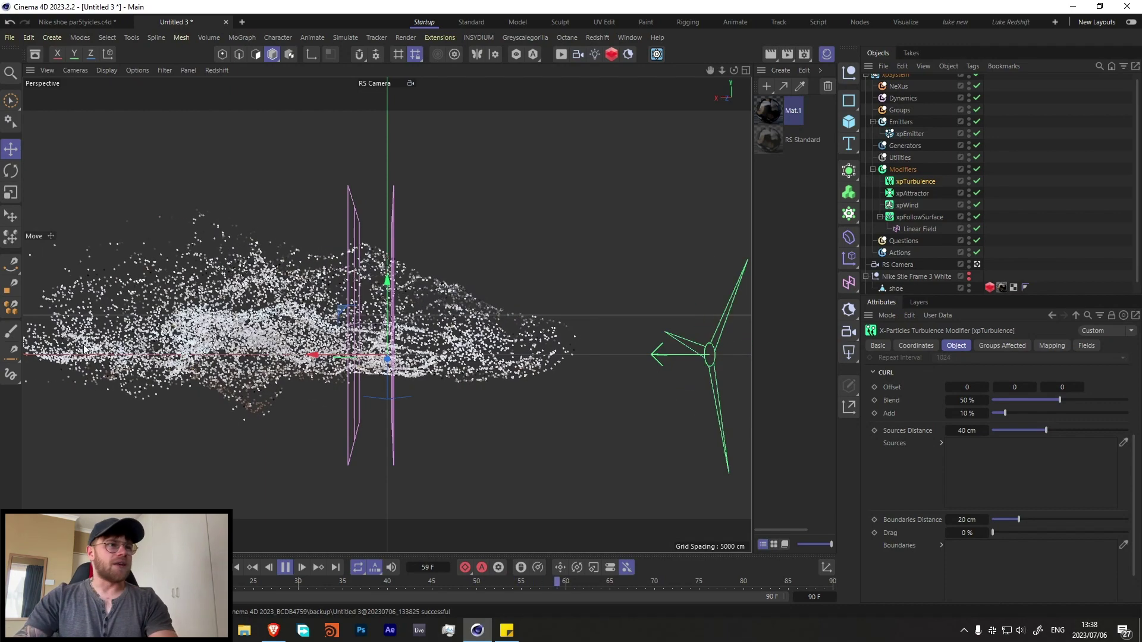
Step: Preview the simulation with the new curl settings and show shoe_remesh to compare the particles with the shoe
click(285, 567)
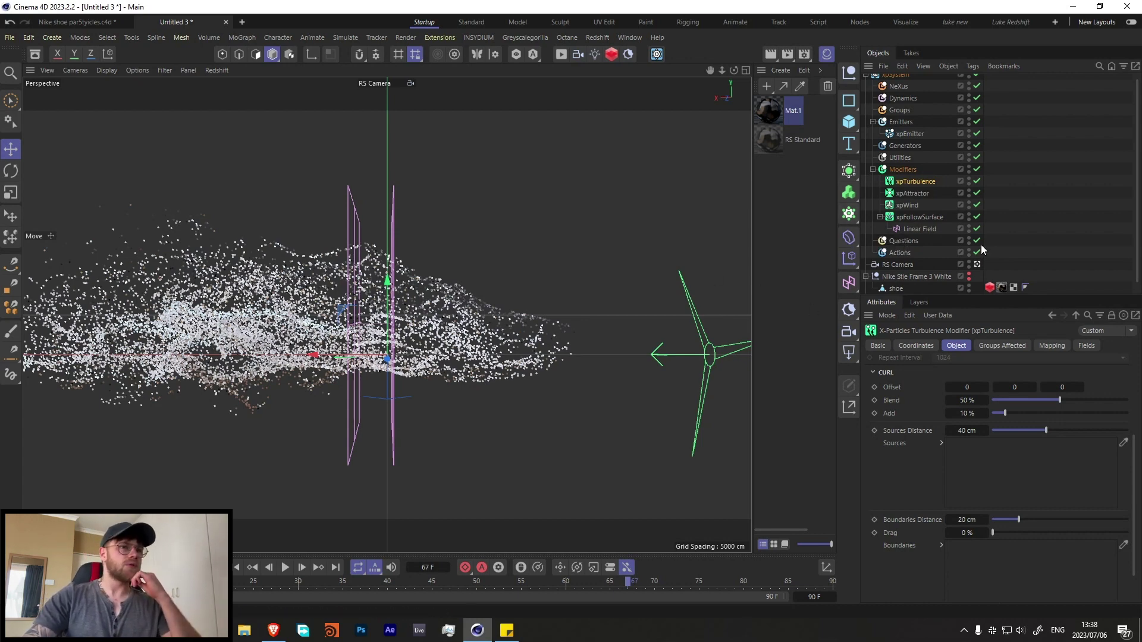
scroll(945, 264, down, 1)
click(968, 285)
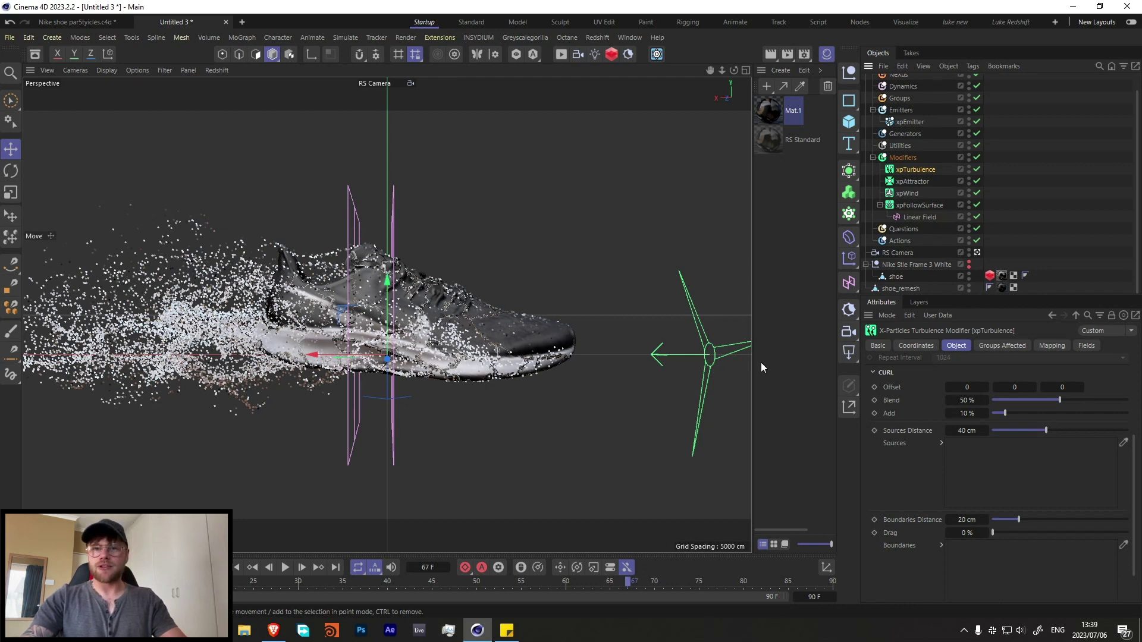
Step: Add an xpScale control modifier, and hide shoe_remesh to preview the particles with the default scale settings
click(908, 160)
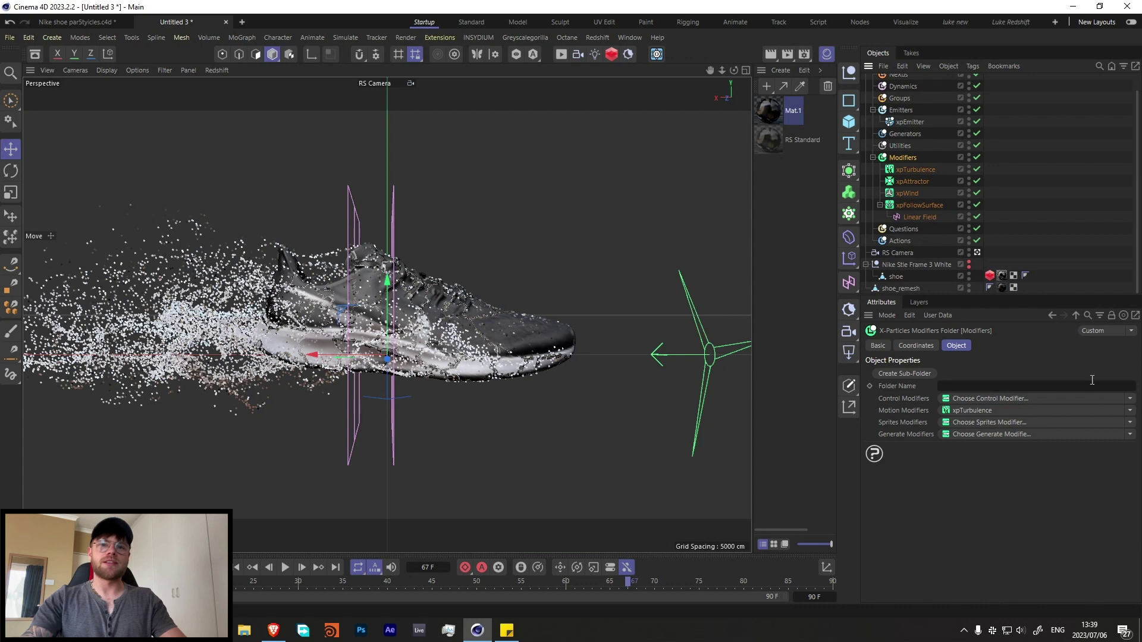
click(1130, 400)
click(958, 306)
scroll(932, 261, down, 1)
double_click(969, 286)
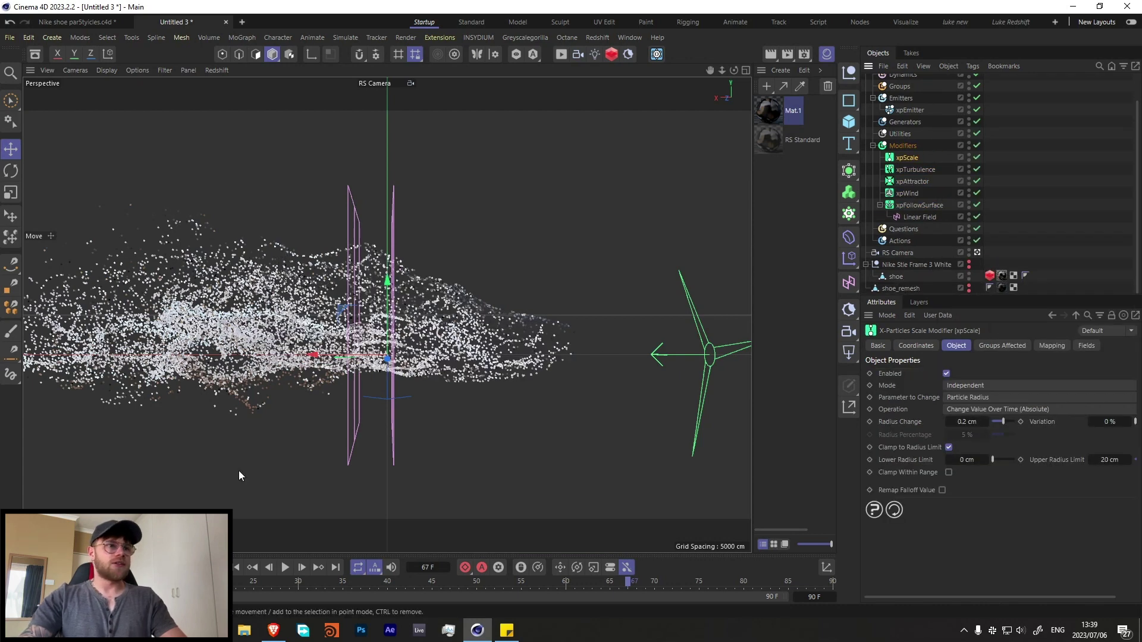
click(287, 568)
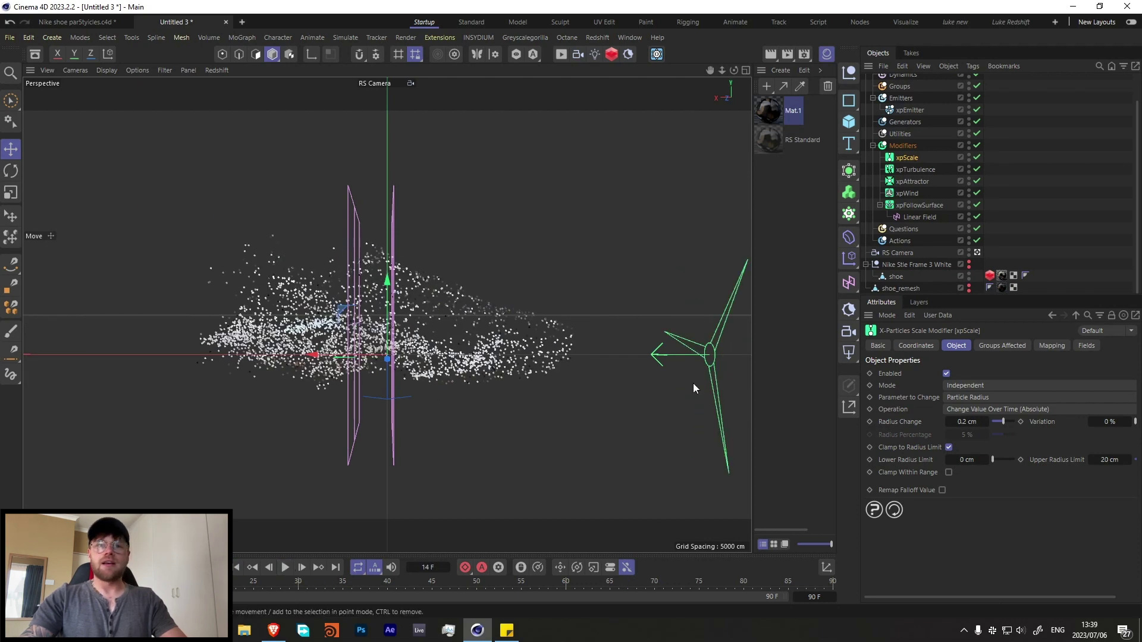
Step: Set the xpEmitter's Editor Display to Spheres and replay the simulation from the start to check the particle sizes
click(904, 110)
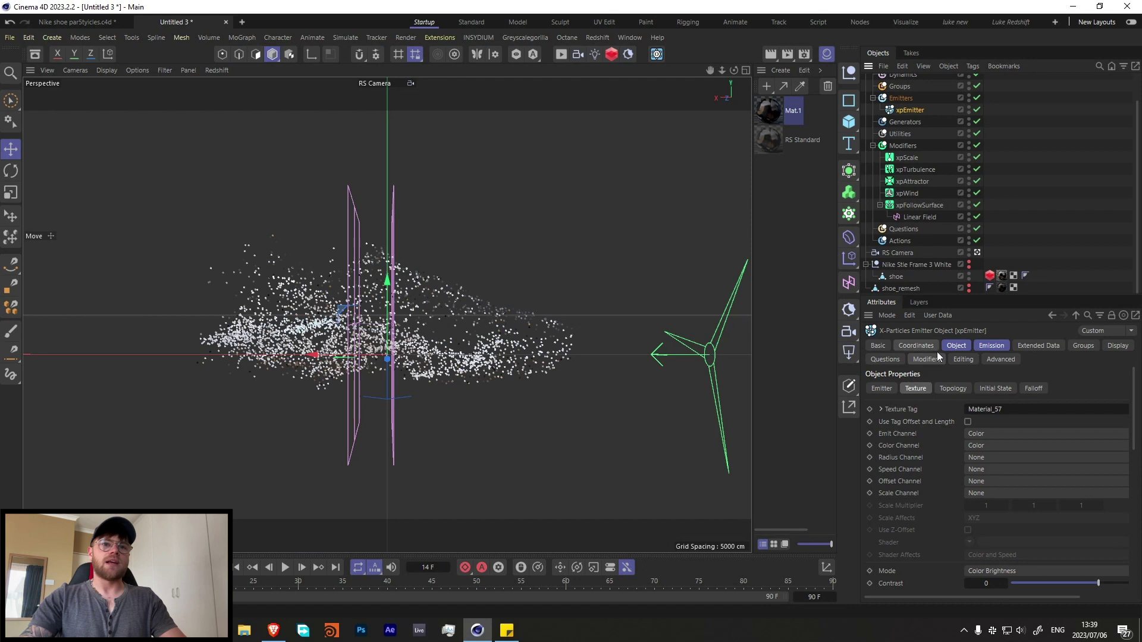
click(1117, 346)
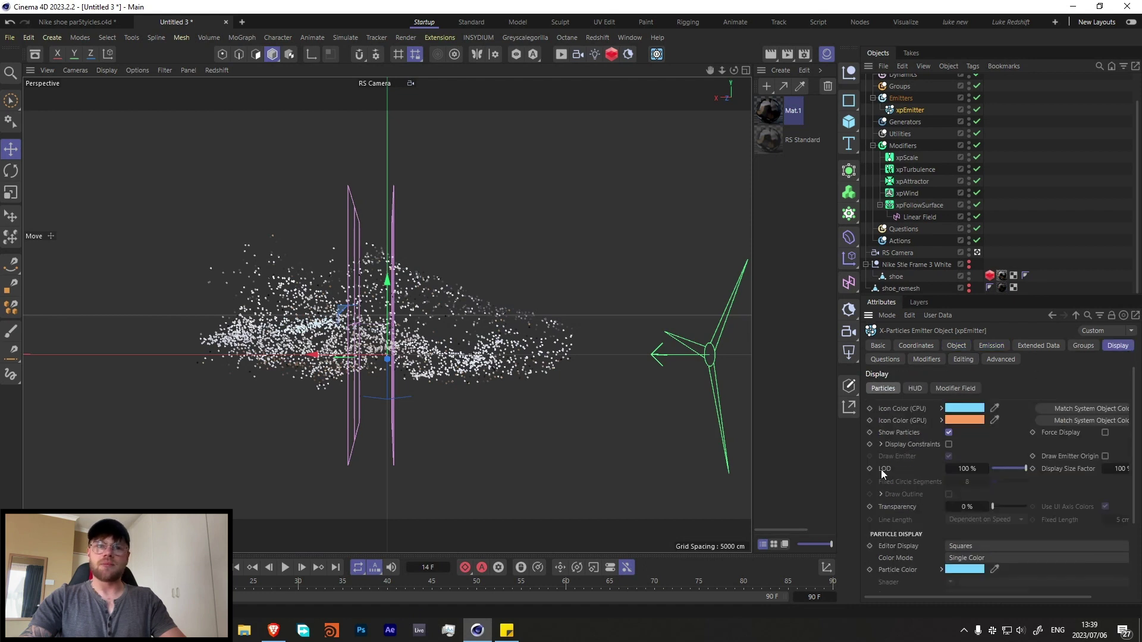
scroll(897, 476, down, 3)
click(948, 476)
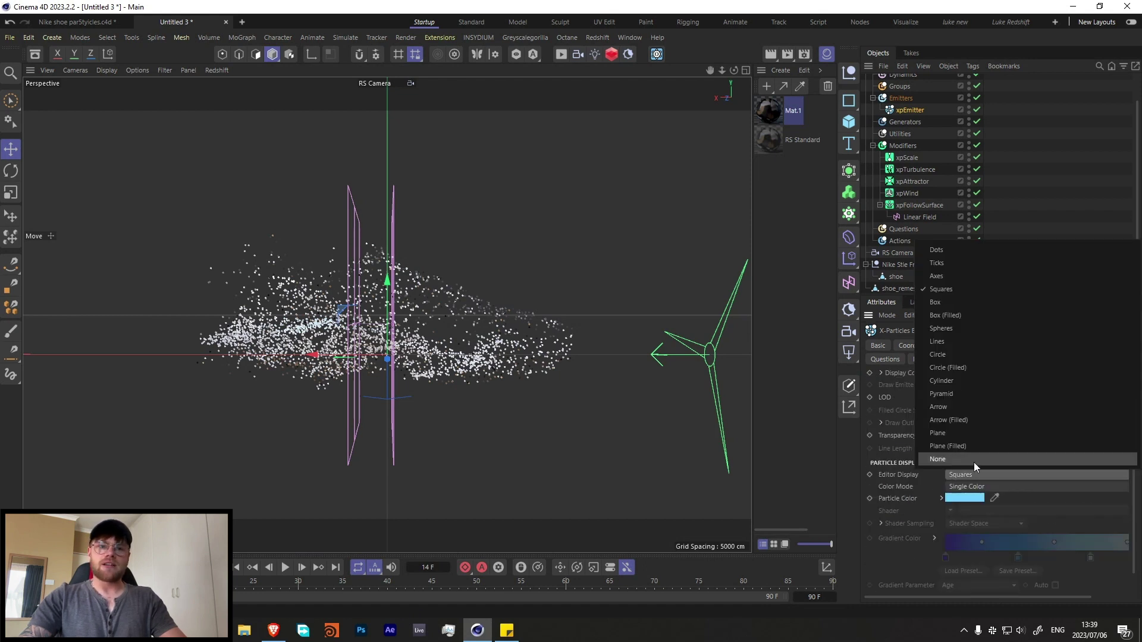
click(946, 328)
click(237, 567)
click(280, 568)
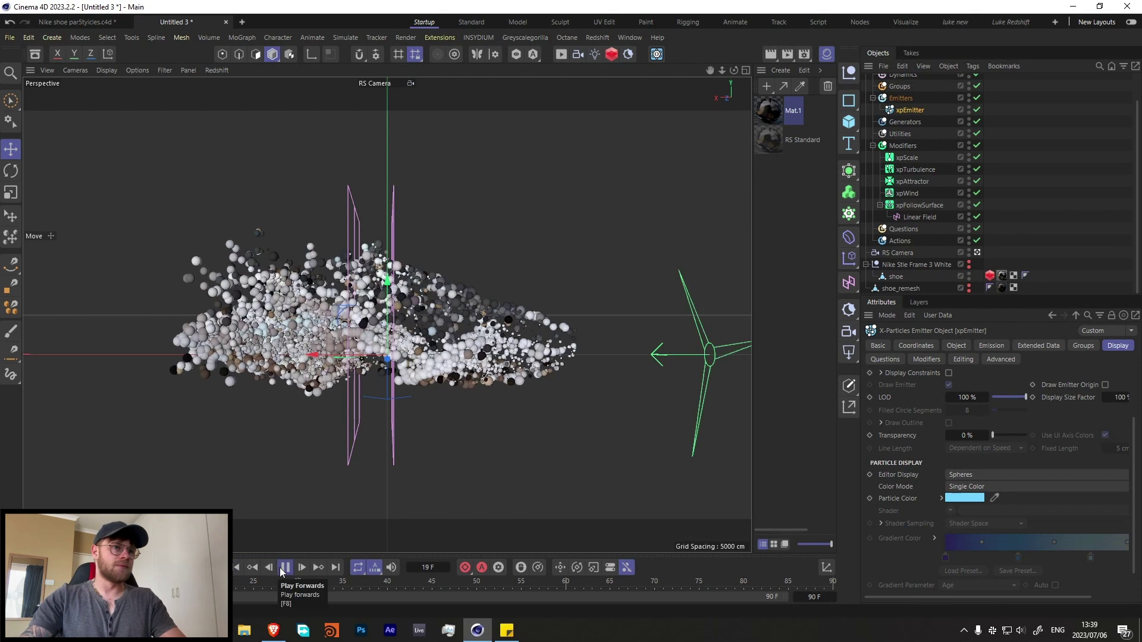
click(284, 568)
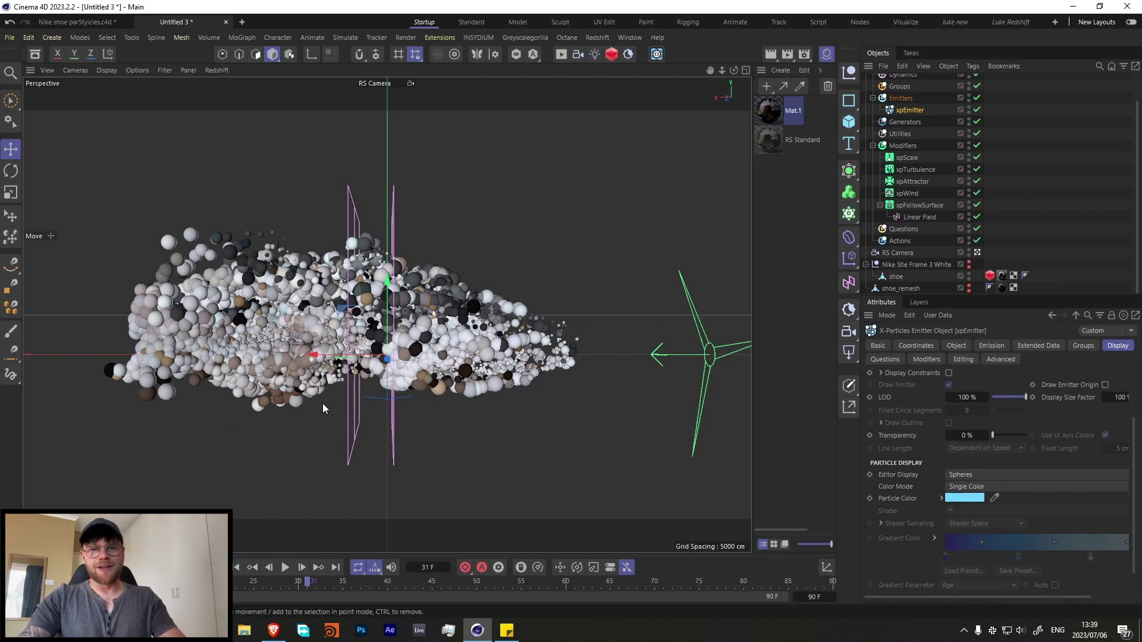
Step: Rewind the simulation and set the xpScale modifier's Operation to Set By Falloff
key(shift+f)
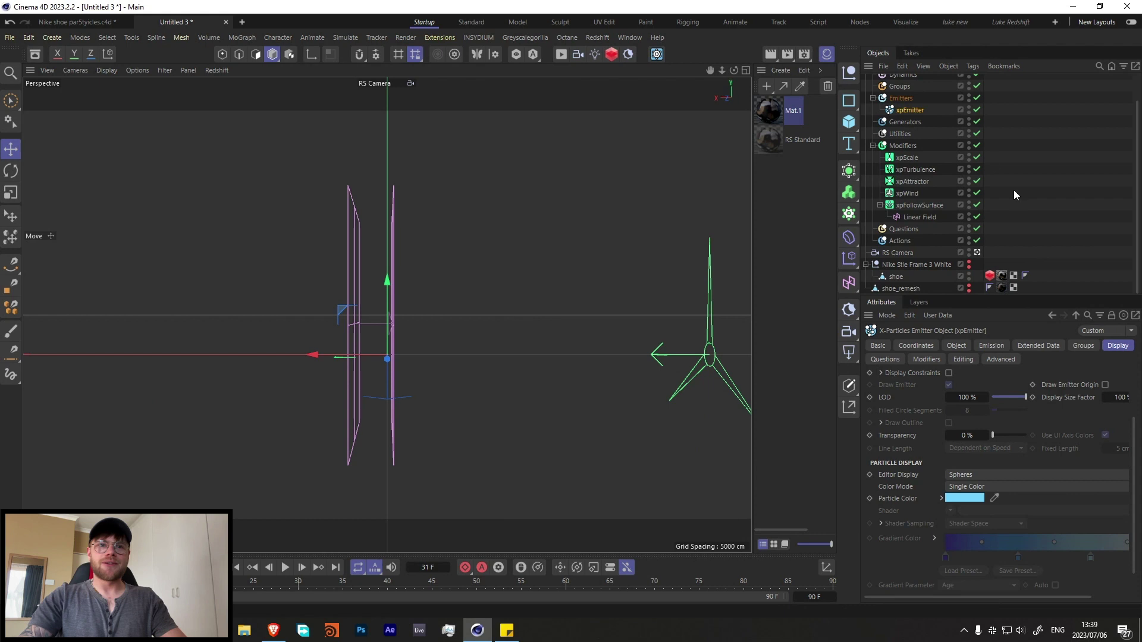
click(905, 158)
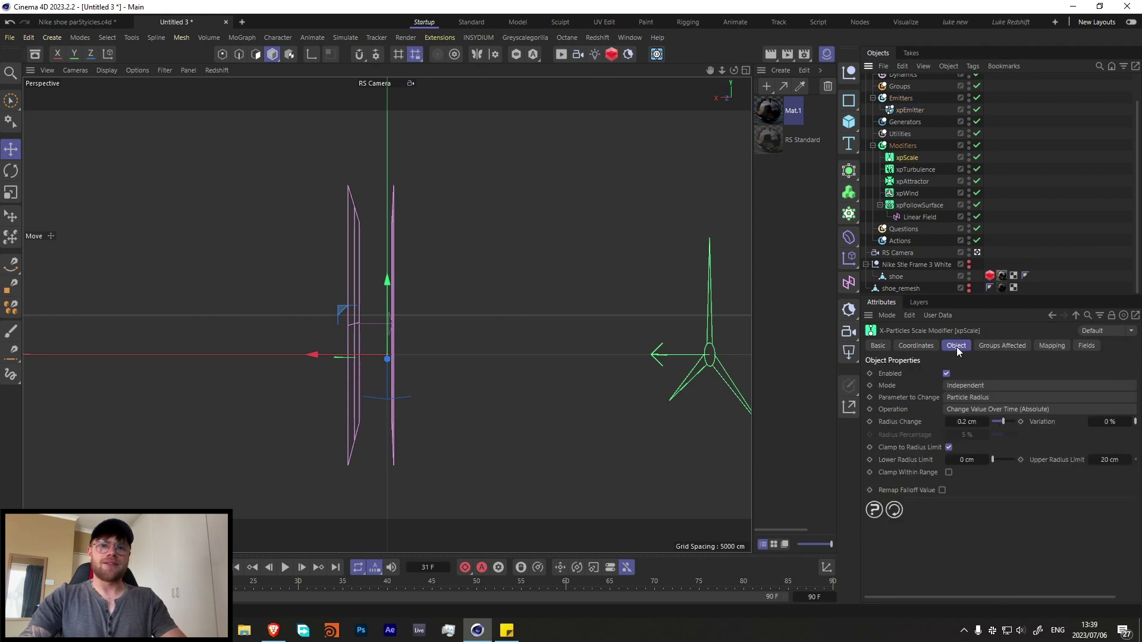
click(989, 409)
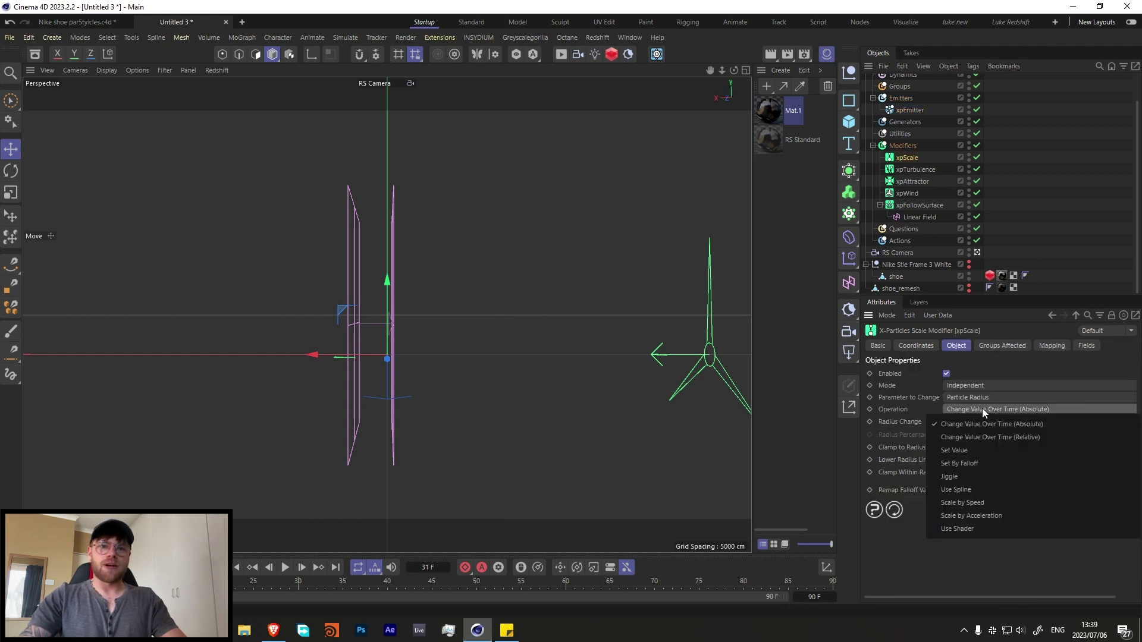
click(957, 462)
Step: Add a Linear Field to the xpScale modifier and shorten its length to about 82 cm around the shoe's middle
click(1087, 346)
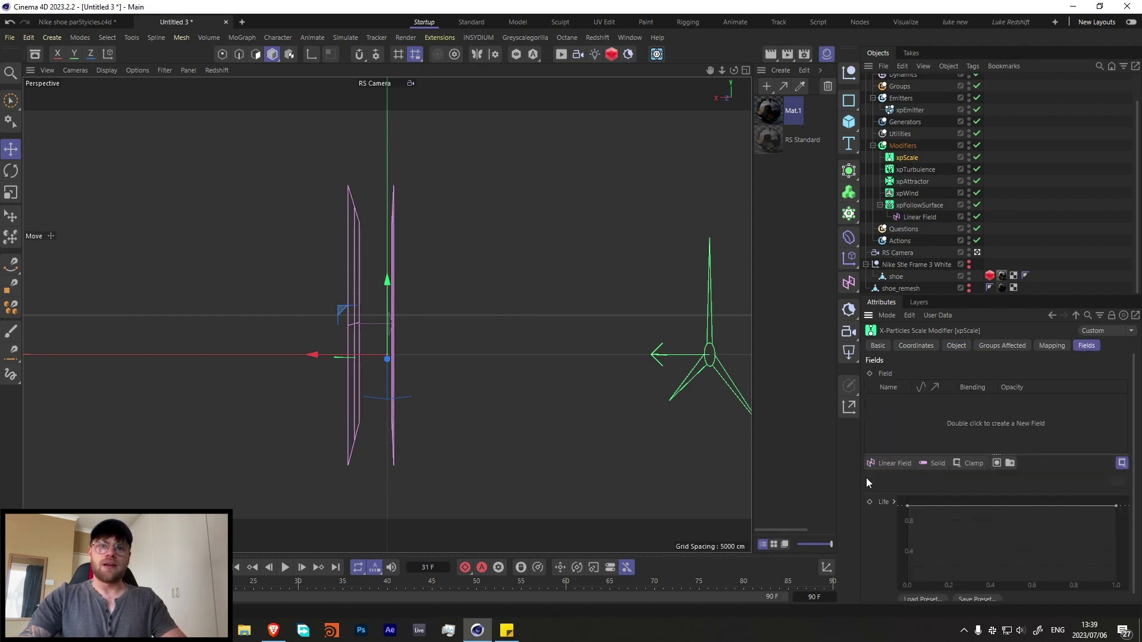
click(888, 464)
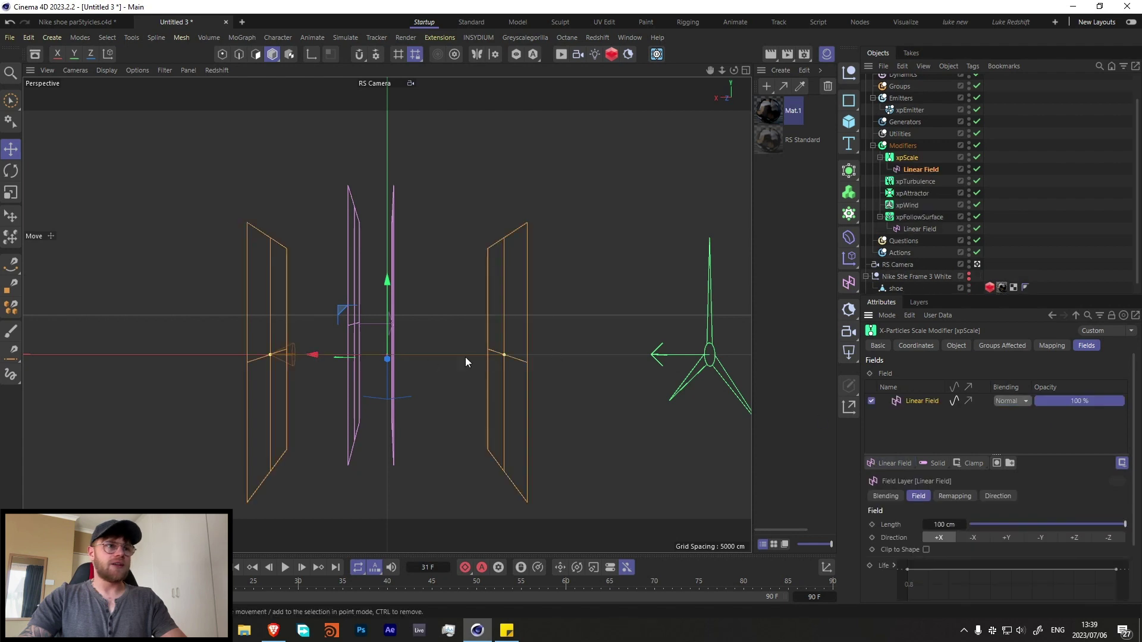
drag(501, 357, 484, 352)
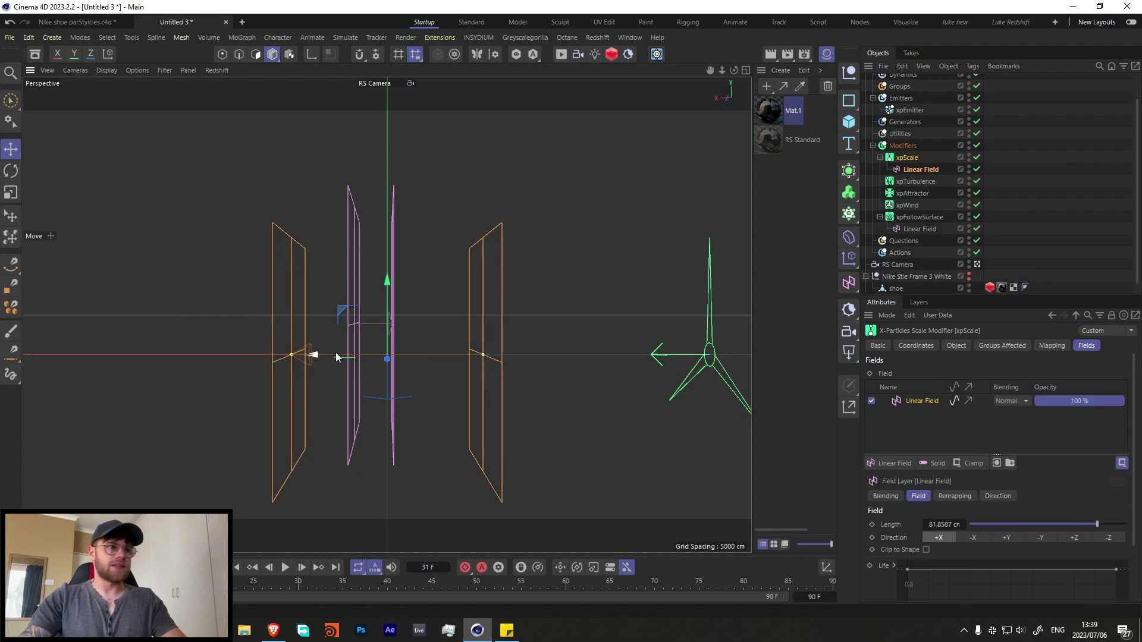
drag(319, 354, 330, 358)
Step: Set the xpScale Linear Field's direction to -X, shift it slightly toward the toe and replay the simulation
click(285, 567)
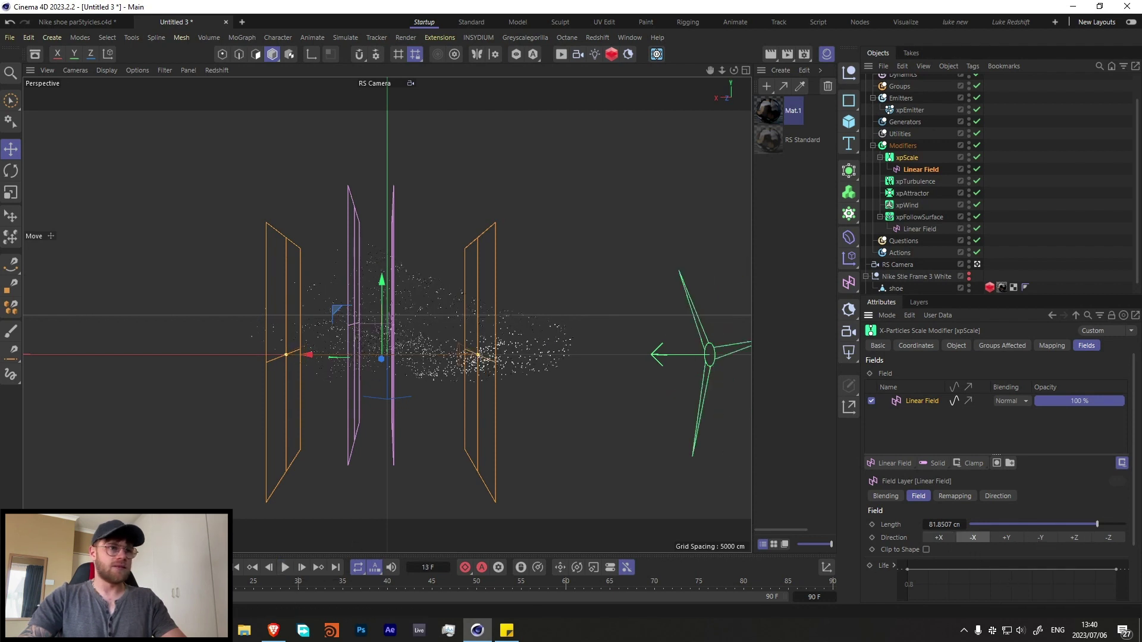
click(237, 567)
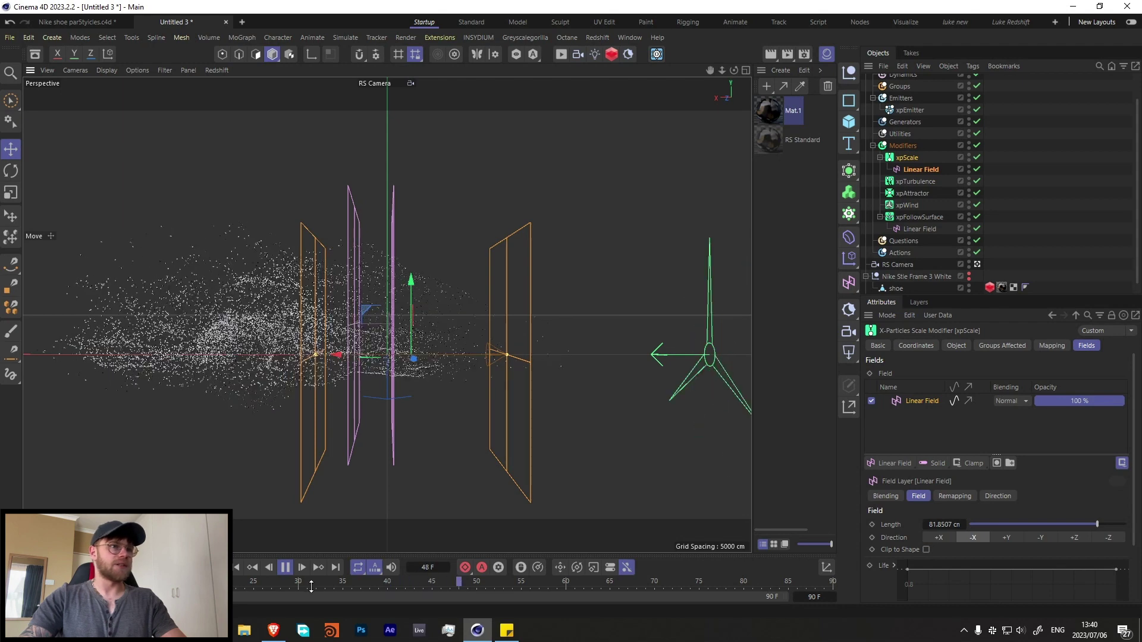
click(286, 568)
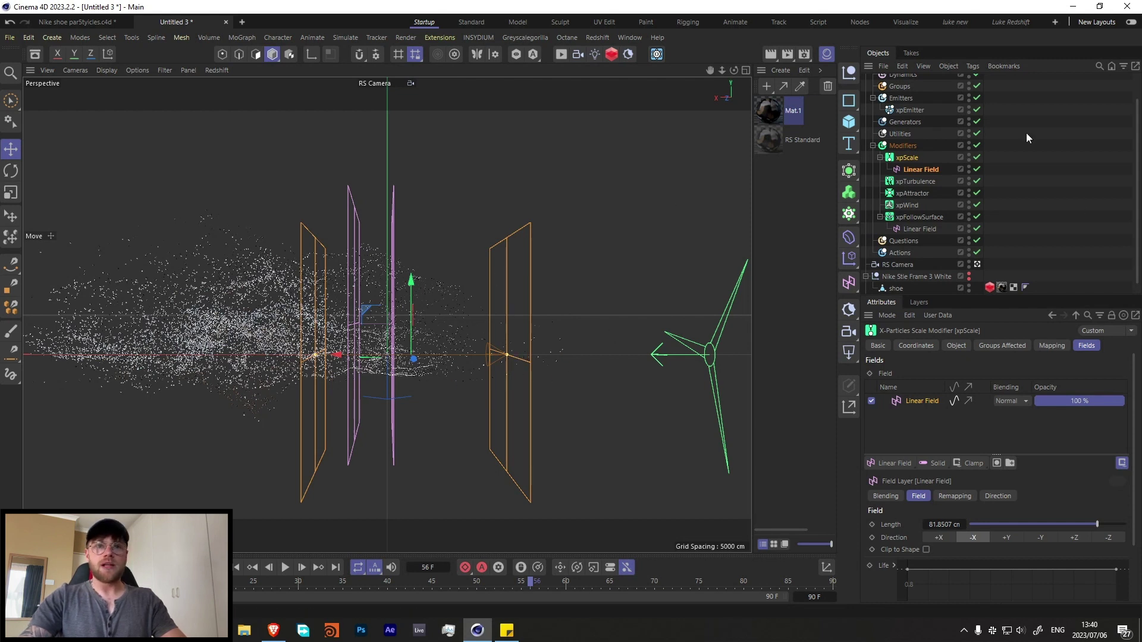
Step: Add an xpKill control modifier and set its box size to 100 × 100 × 100 cm
click(908, 148)
click(1130, 398)
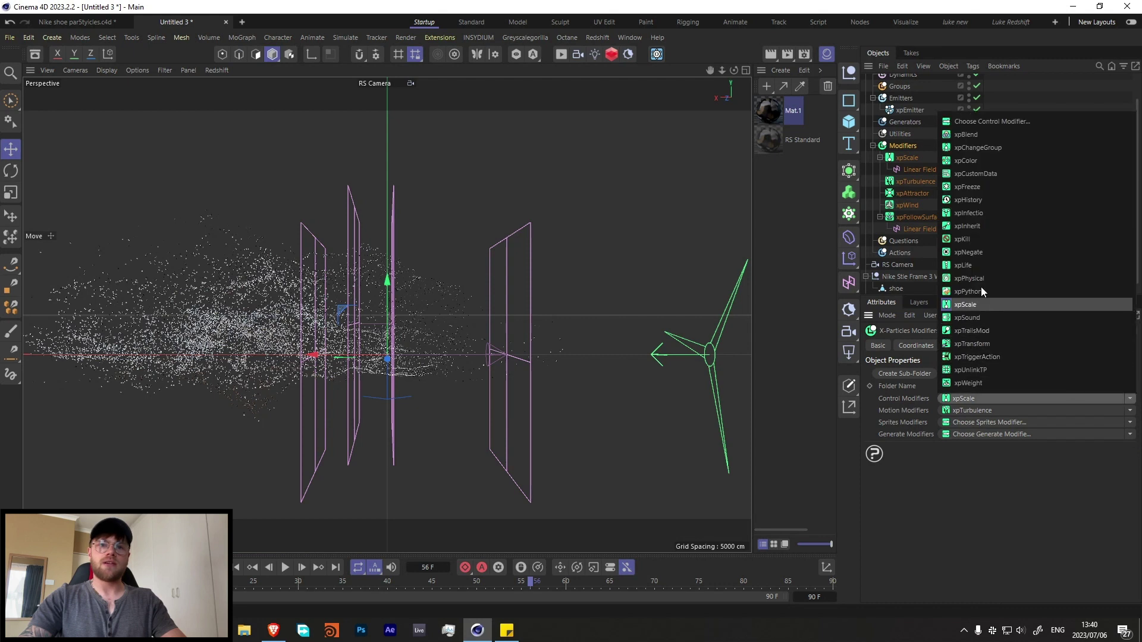
click(961, 239)
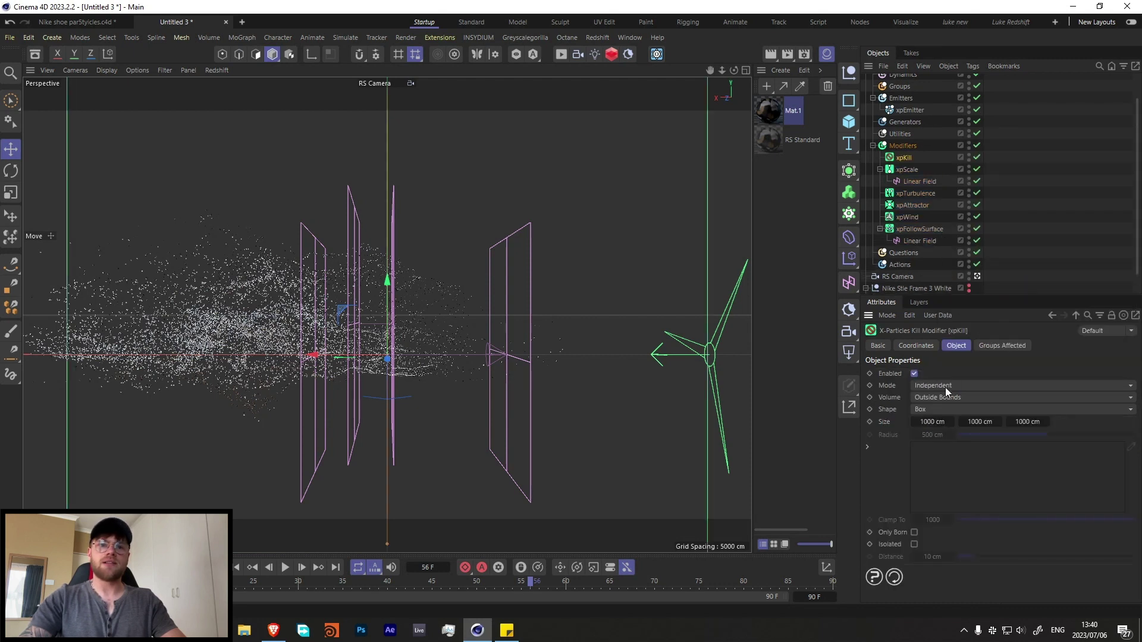
double_click(931, 421)
text(100)
key(Tab)
text(100)
key(Return)
double_click(1026, 421)
text(100)
key(Return)
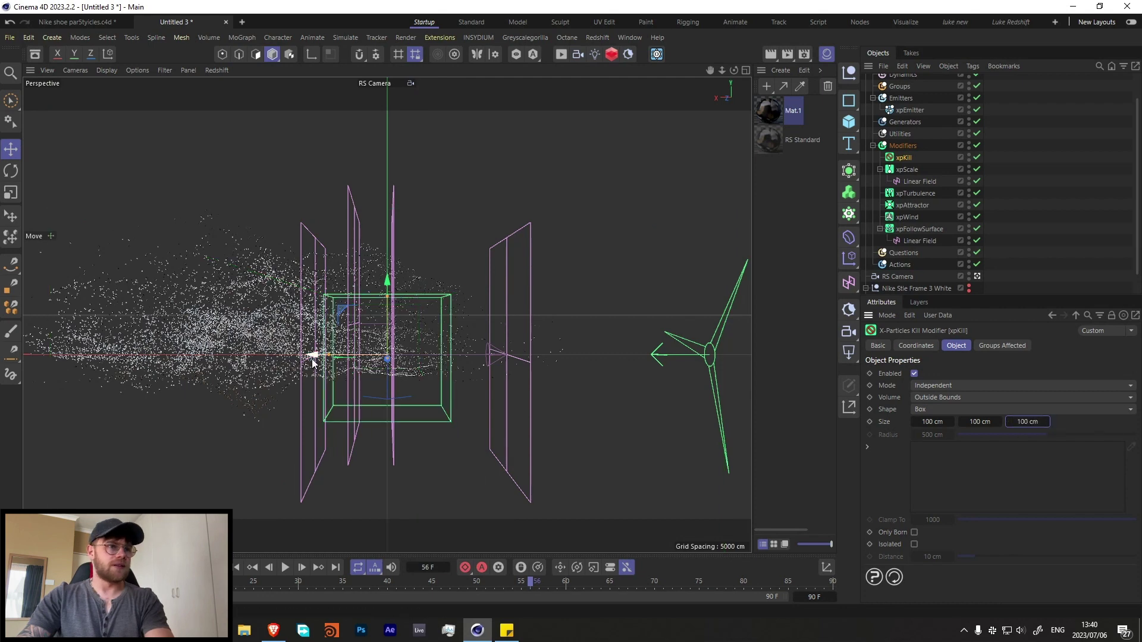
Step: Move the xpKill box along the X axis to the toe end, just ahead of the particle stream
drag(316, 365, 500, 325)
middle_click(501, 326)
key(F1)
key(F2)
middle_click(425, 291)
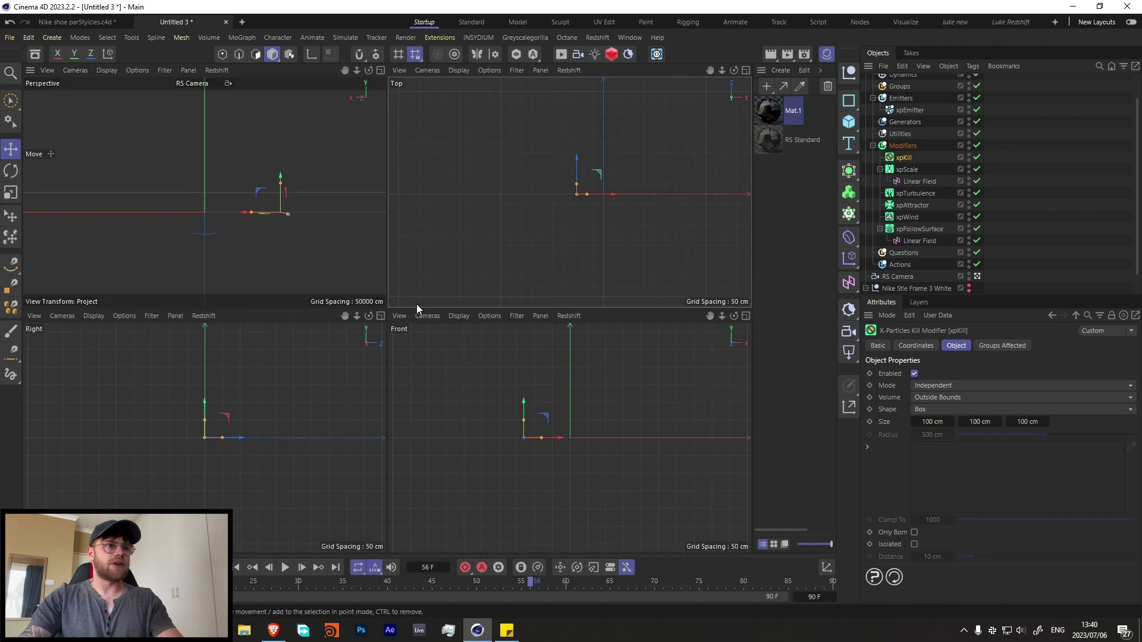
middle_click(303, 228)
drag(466, 353, 472, 354)
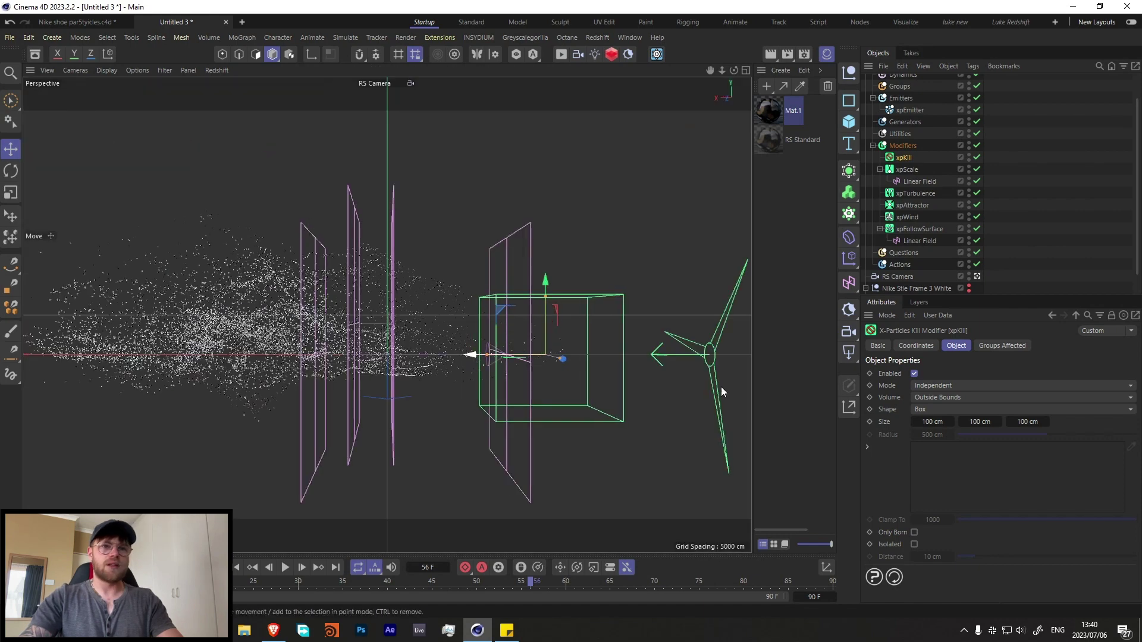
Step: Set the xpKill modifier's Volume to Inside Bounds and replay the simulation from the start
click(928, 399)
click(936, 416)
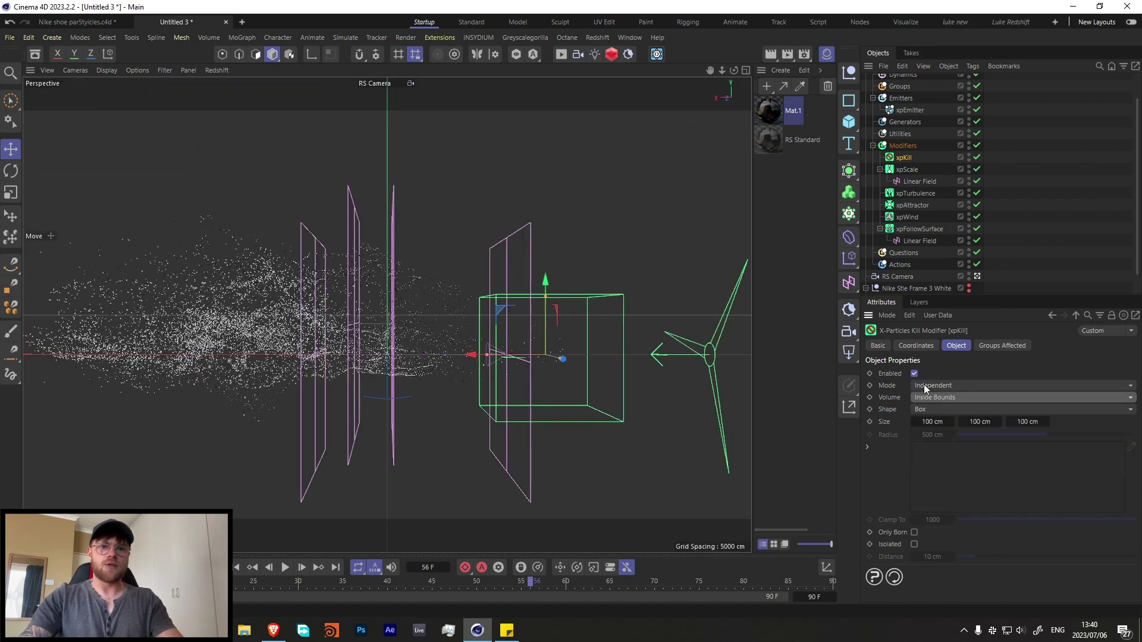
click(237, 567)
click(285, 568)
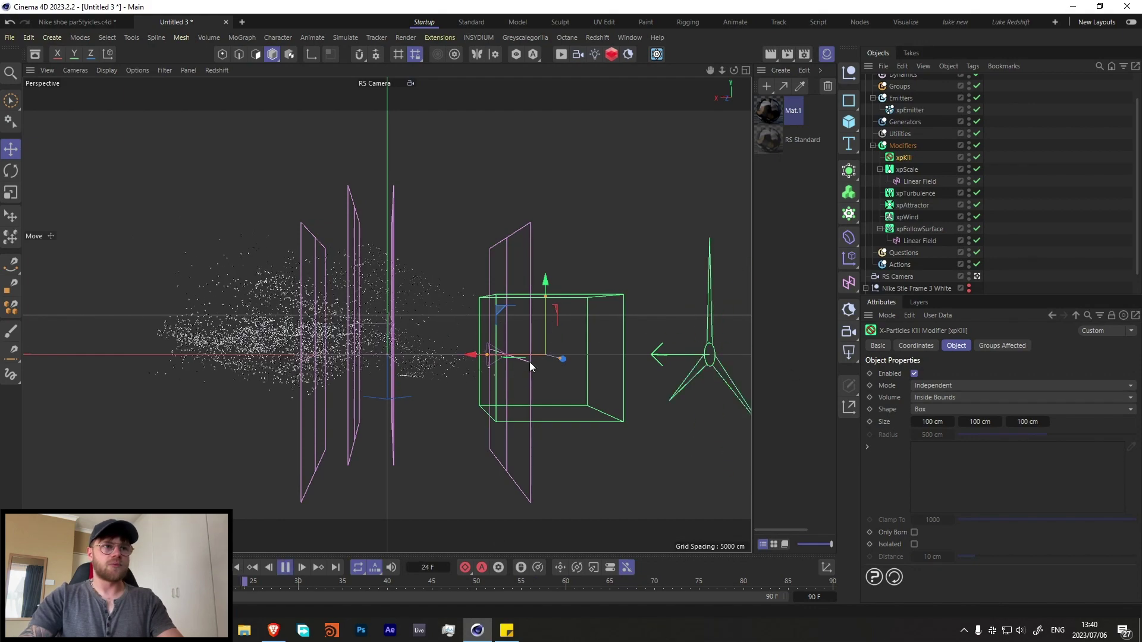
click(534, 387)
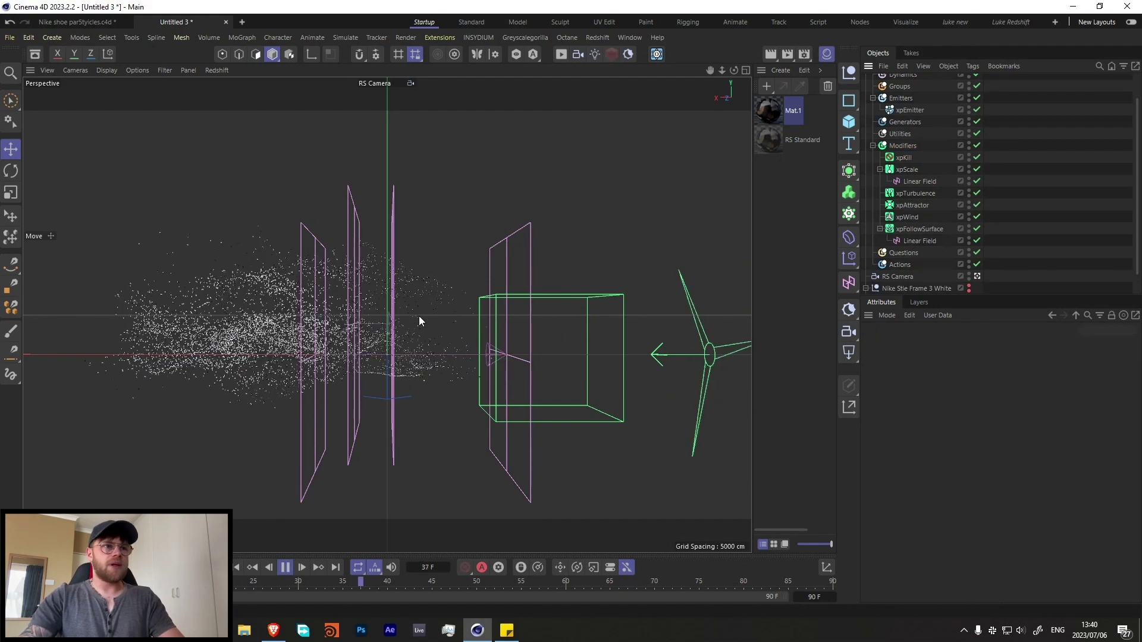
Step: Show the original Nike shoe model and replay the simulation to preview the particles around it
scroll(916, 280, down, 2)
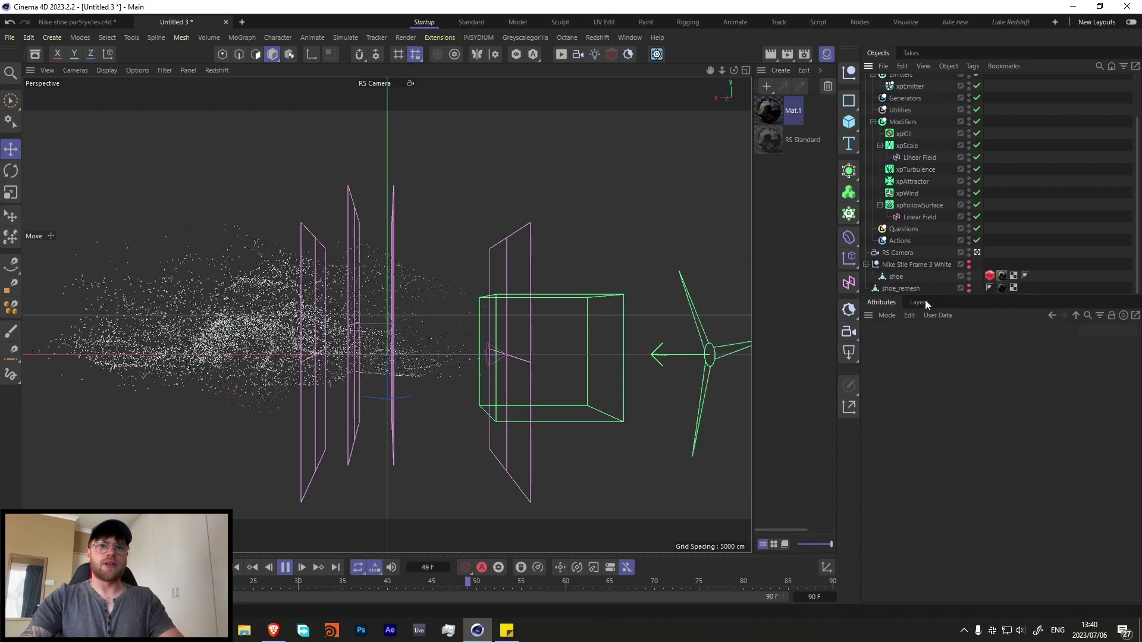
click(968, 265)
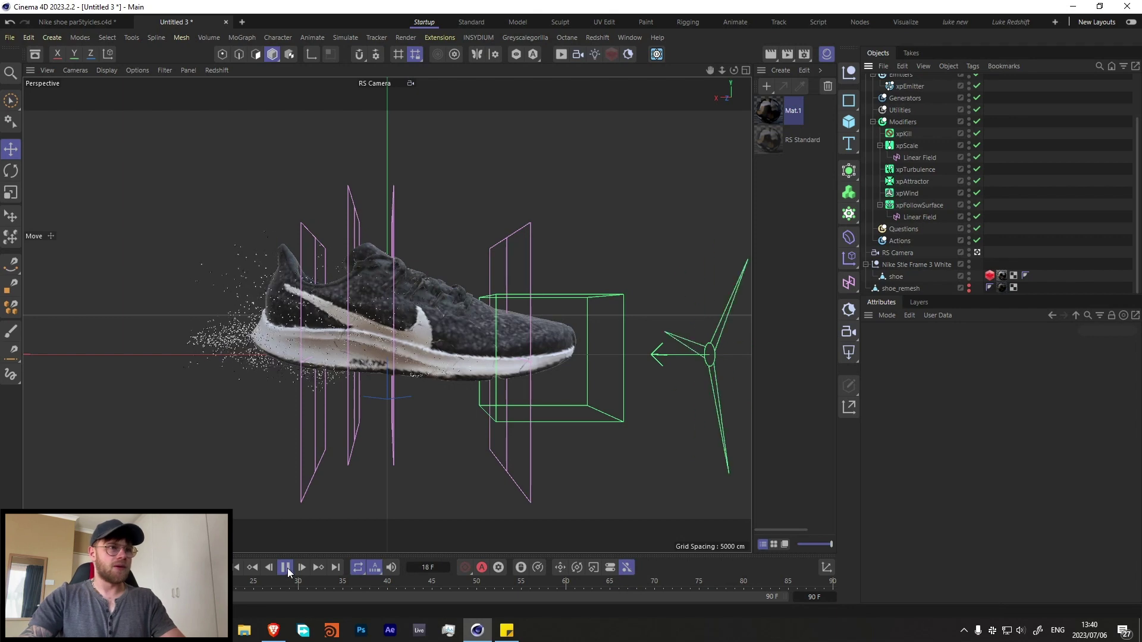
click(286, 567)
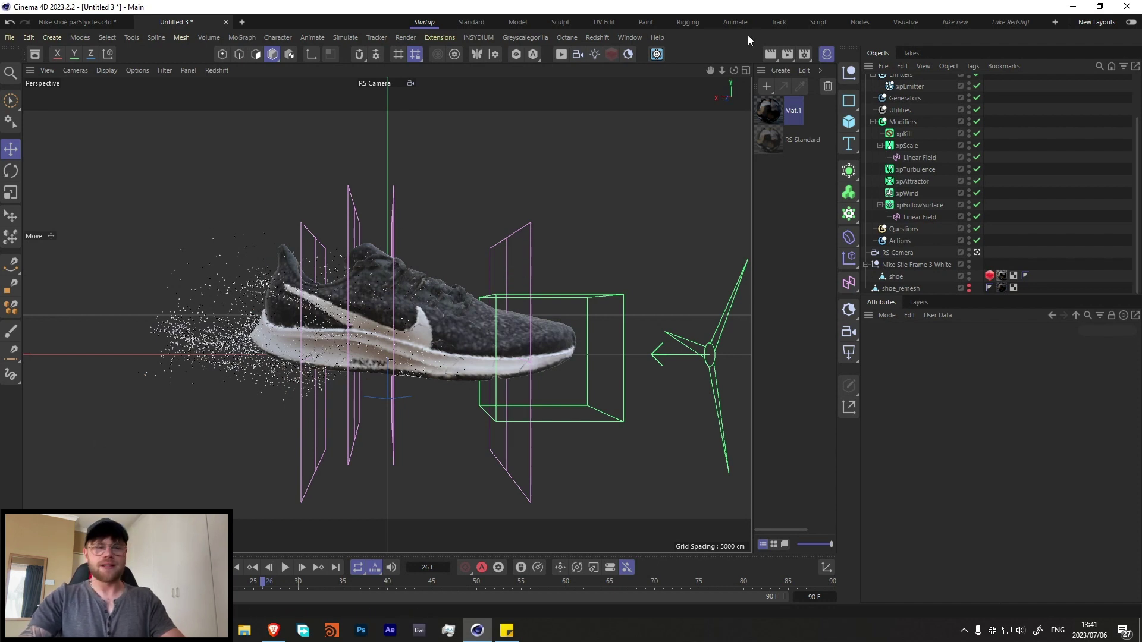
Step: Collapse the xpSystem hierarchy in the object list
scroll(901, 178, up, 3)
click(865, 79)
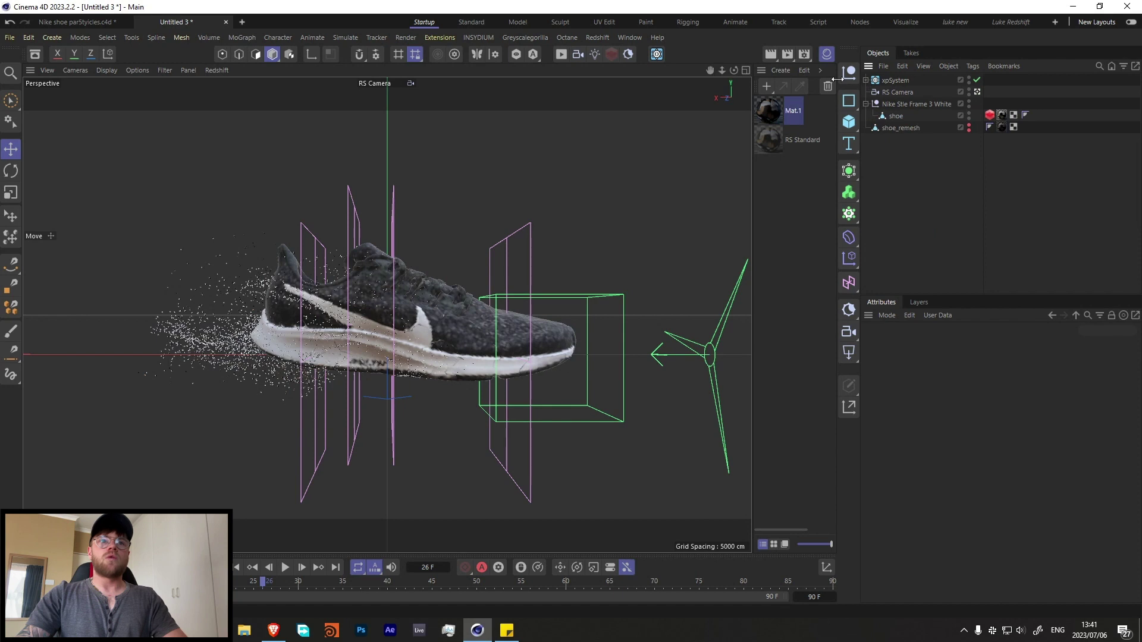
Step: Add an RS Object tag to the xpEmitter and set its Particles mode to Optimized Spheres
click(865, 80)
right_click(905, 135)
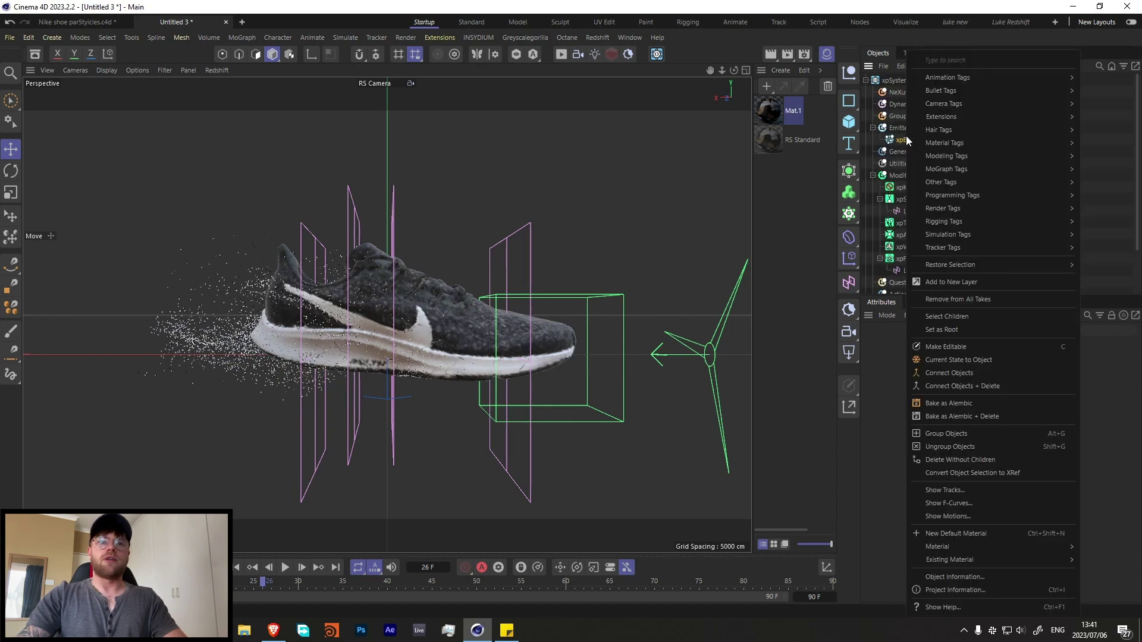
mouse_move(941, 214)
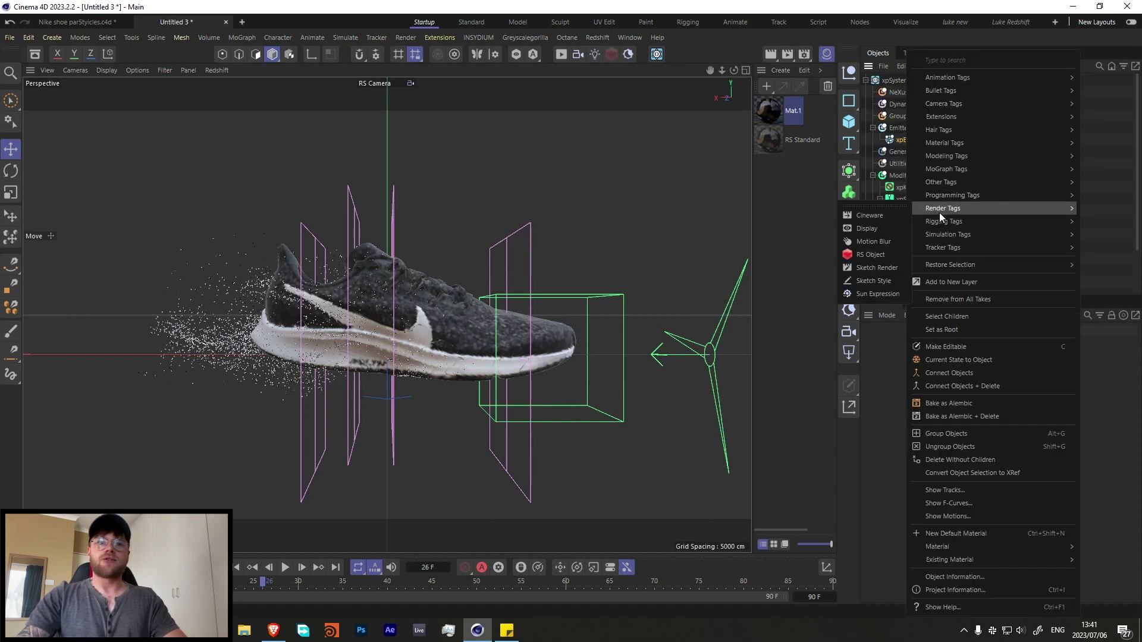
click(871, 253)
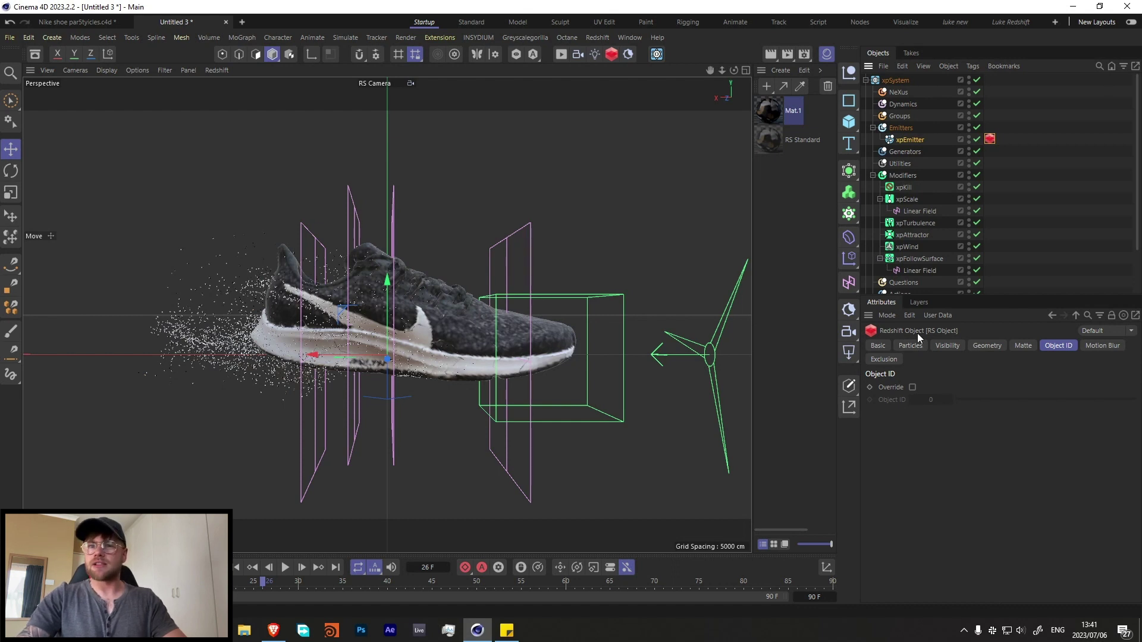
click(910, 346)
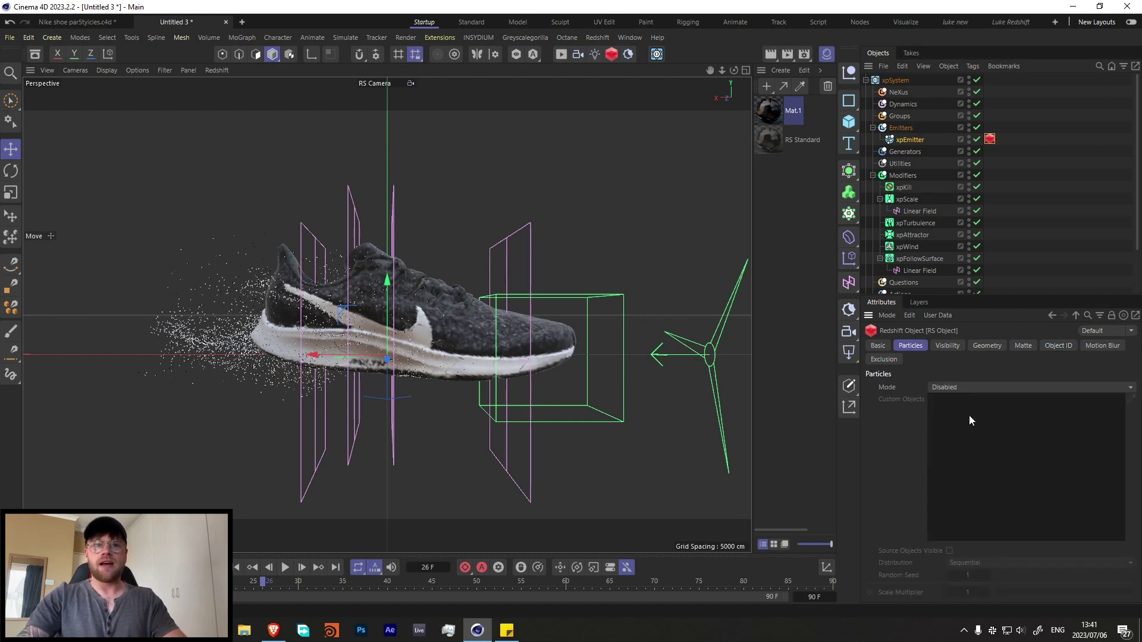
click(958, 388)
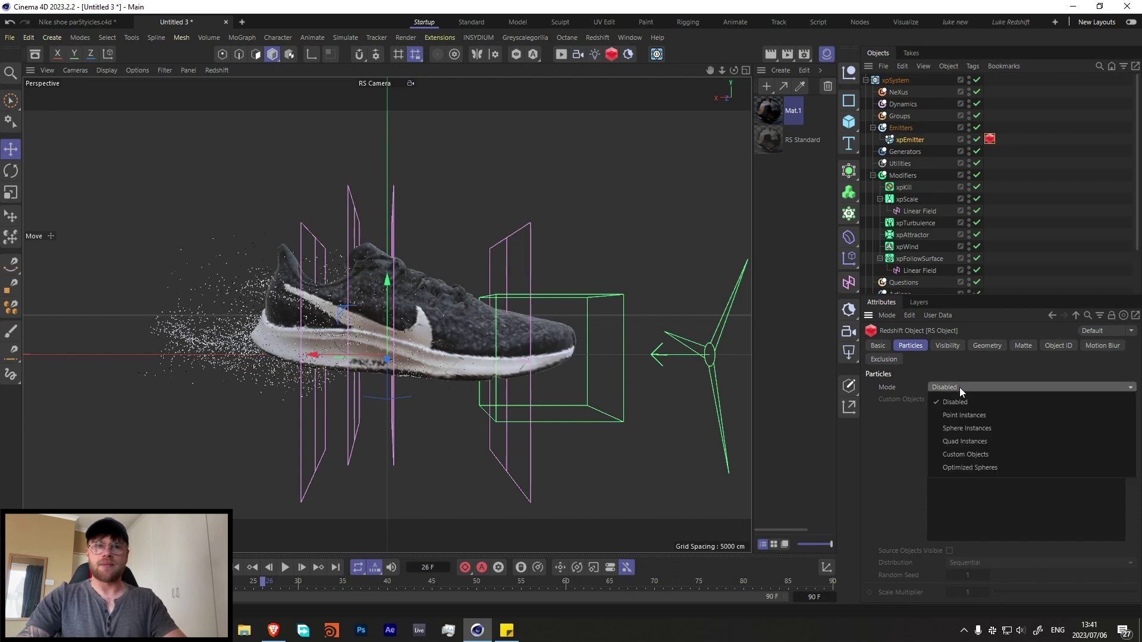
click(960, 468)
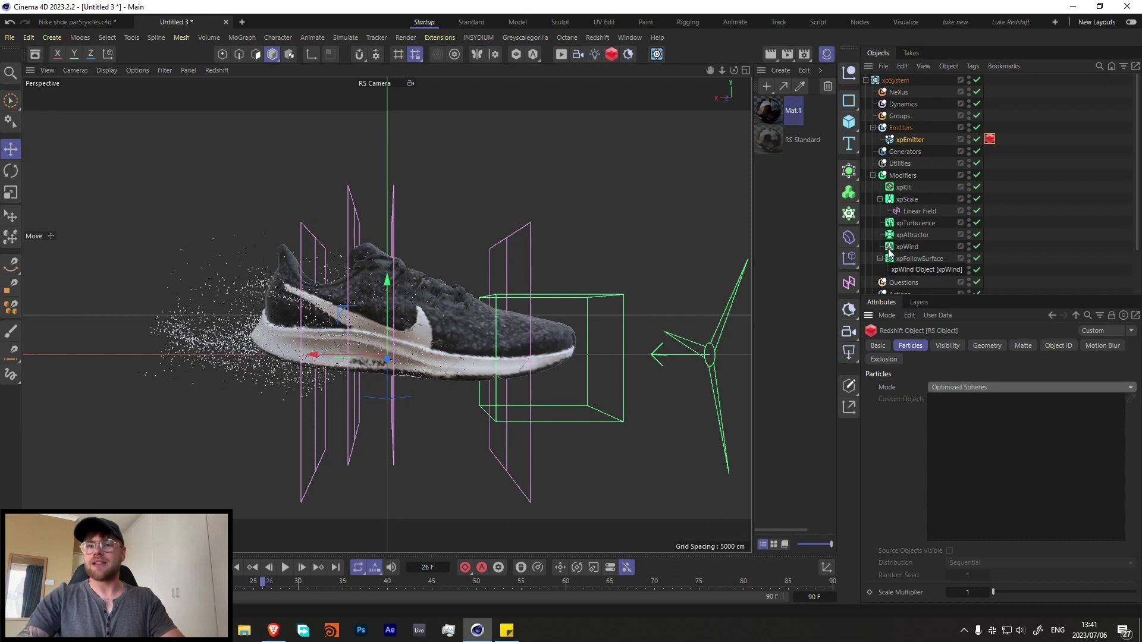
Step: Open the Redshift RenderView and start a live render of the shoe and its particles
click(606, 41)
click(607, 135)
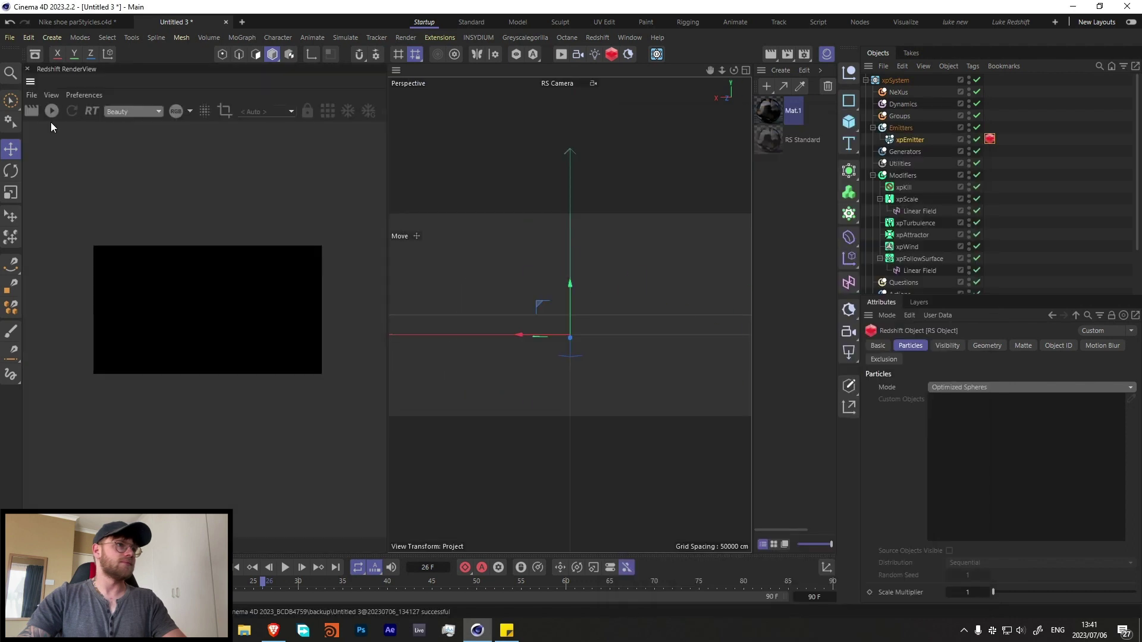
click(52, 113)
scroll(200, 289, up, 2)
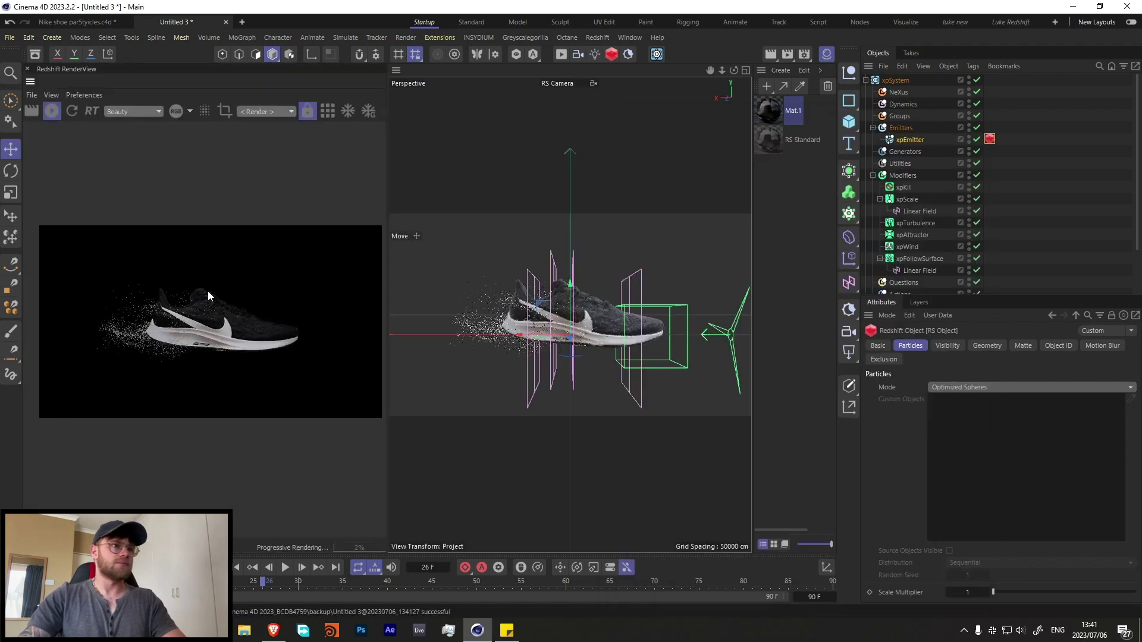
Step: Replay the simulation from the start to frame 36, inspect the rendered particles up close, and stop the live render
click(237, 567)
click(285, 568)
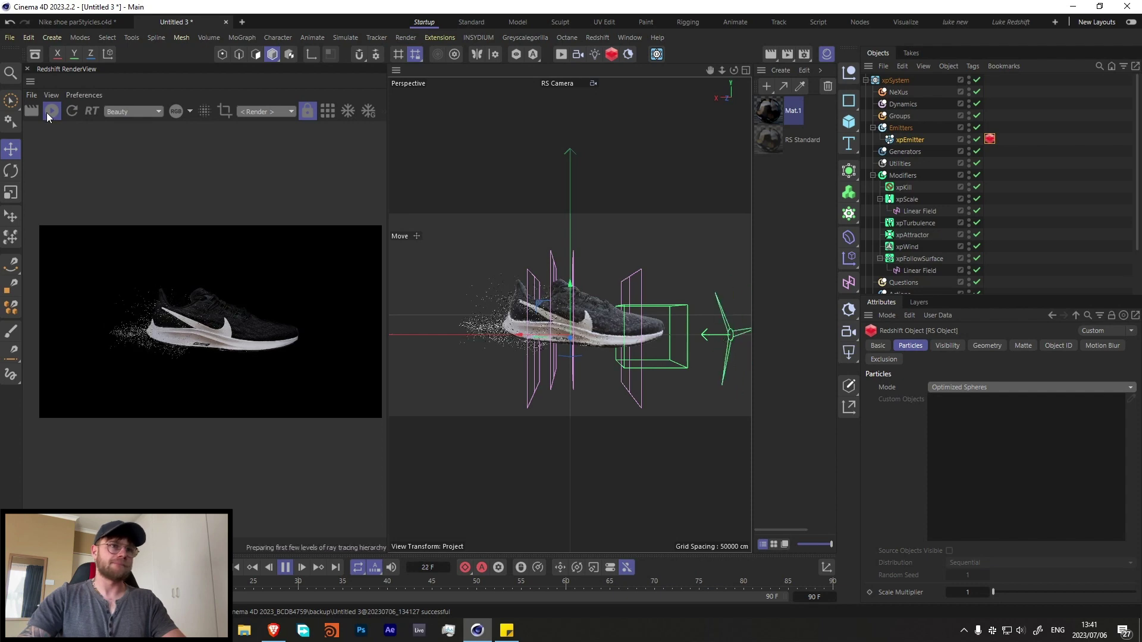
click(284, 568)
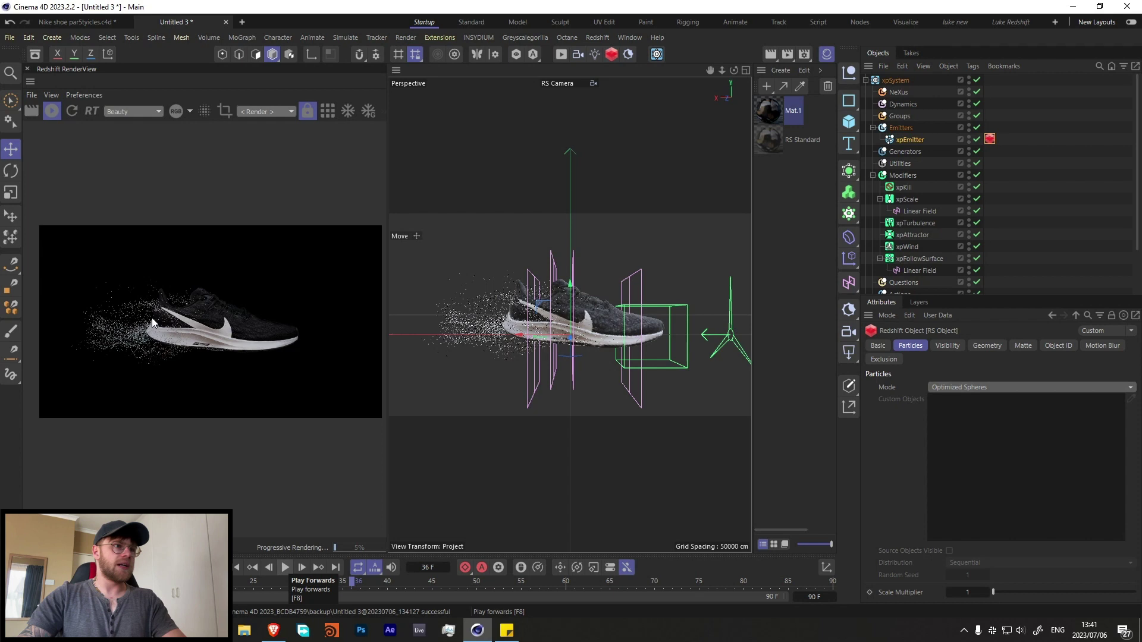
scroll(178, 306, up, 2)
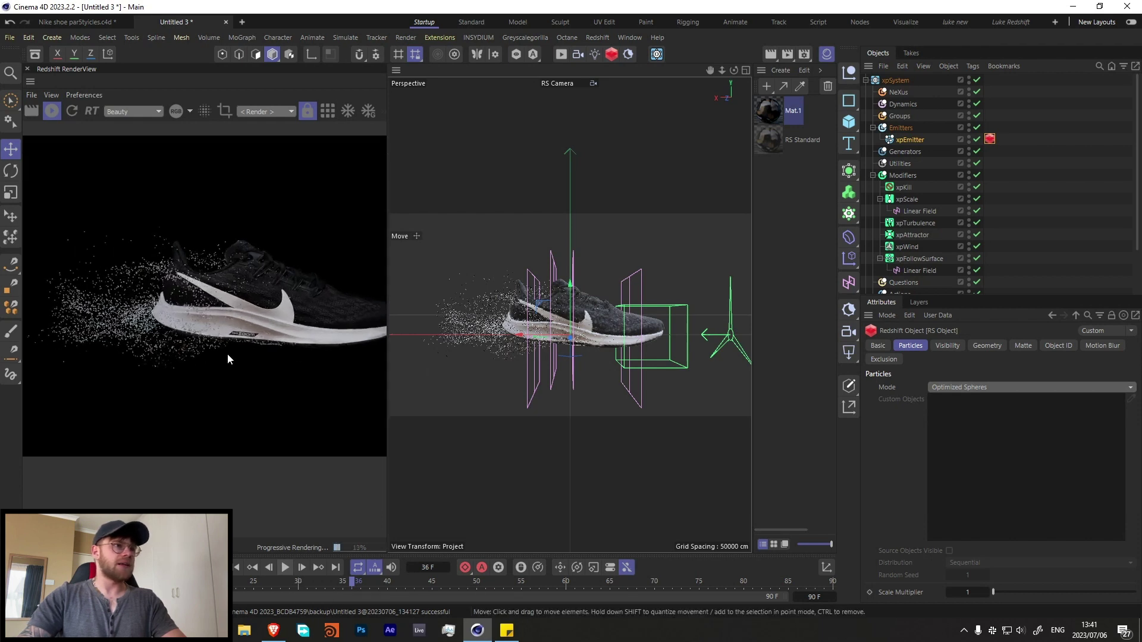
scroll(154, 306, down, 2)
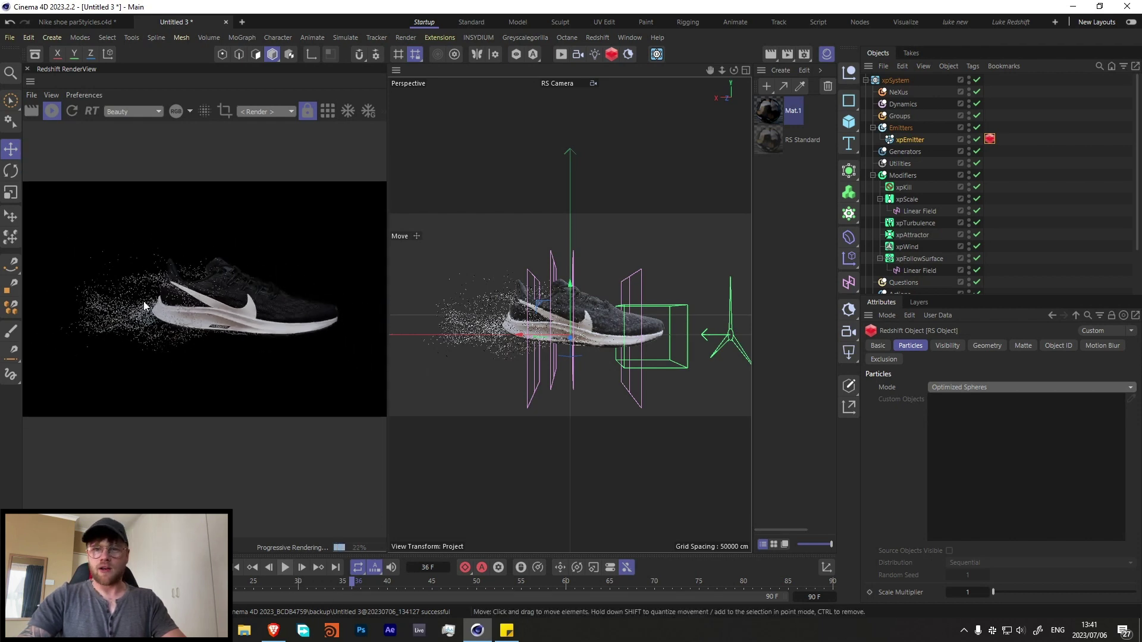
click(53, 110)
Step: Set the xpEmitter's Birthrate to 100000 and replay the simulation from the start
click(906, 140)
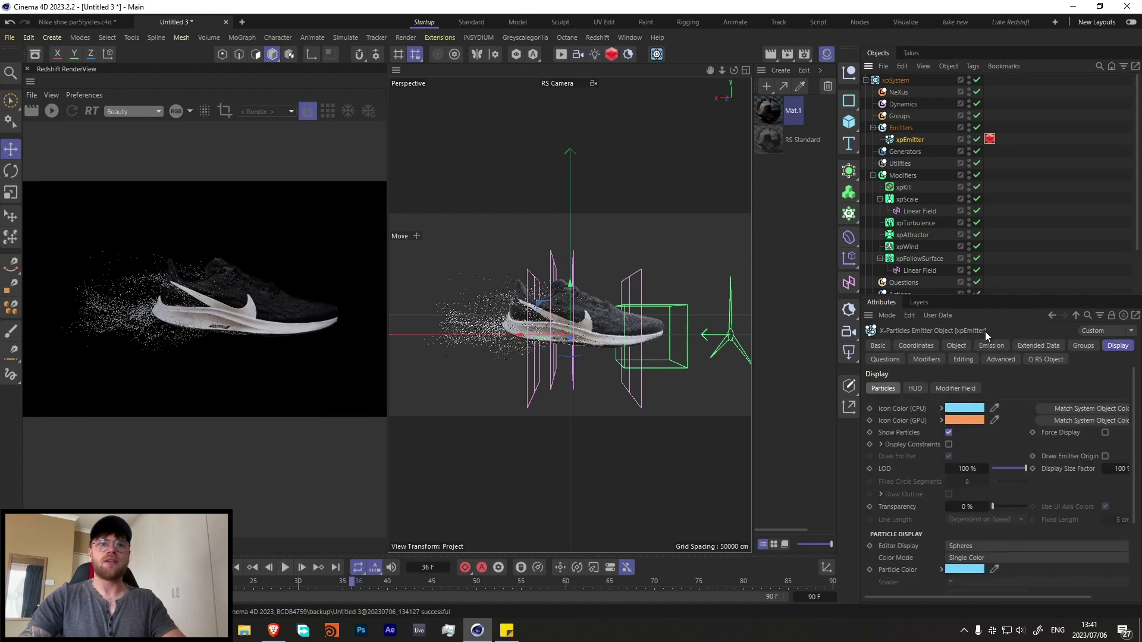
click(955, 490)
text(00000)
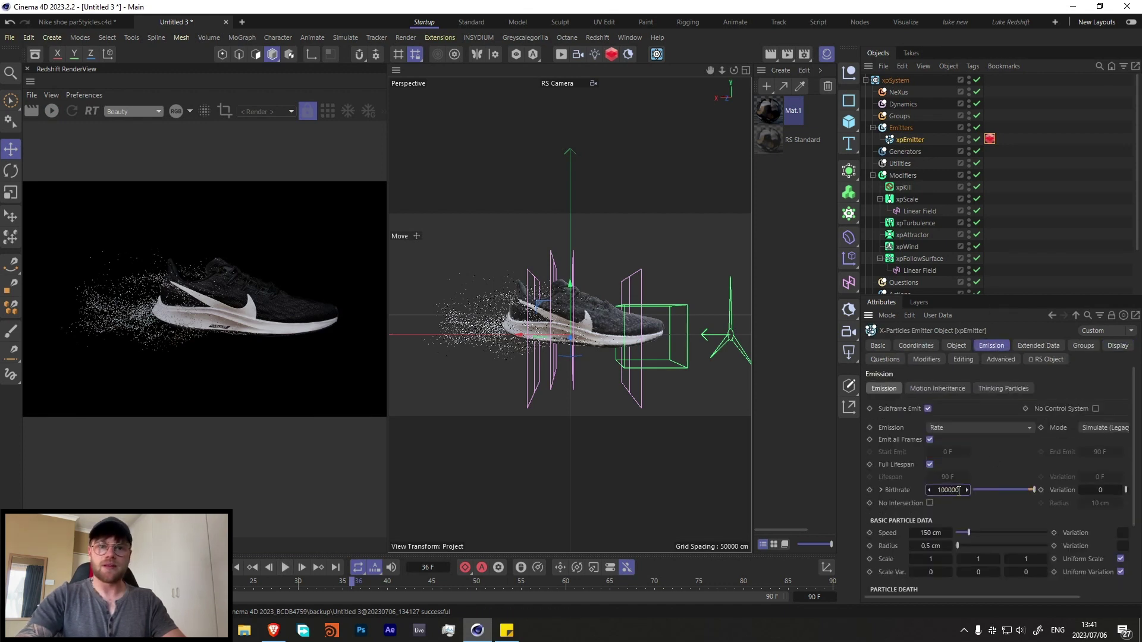
click(238, 567)
click(287, 567)
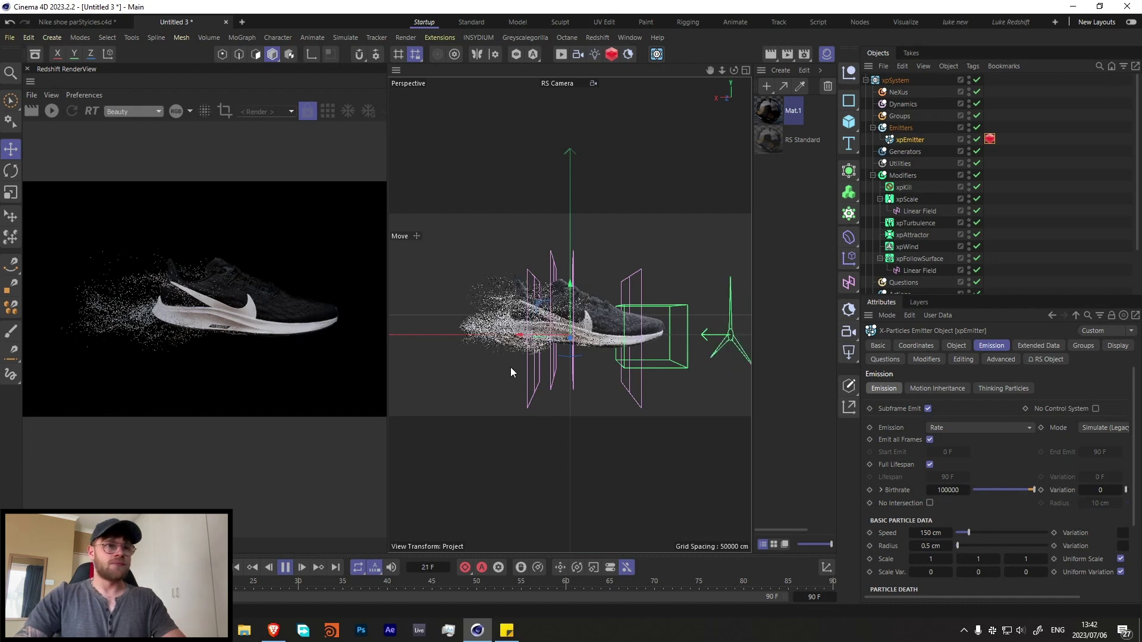
click(286, 567)
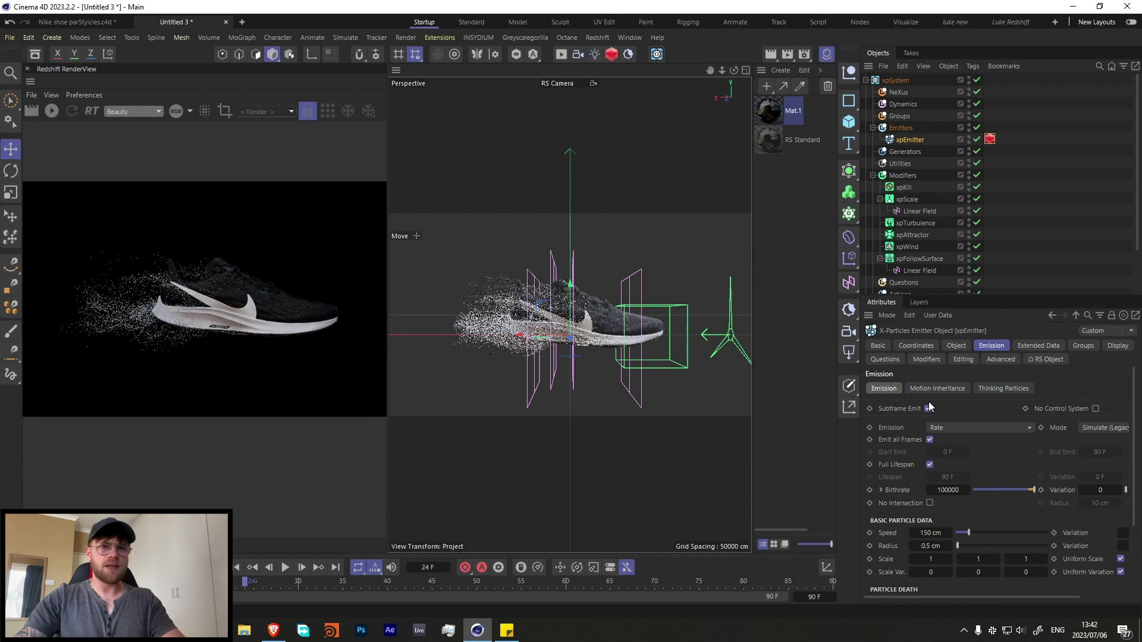
Step: Turn off Full Lifespan on the xpEmitter and set its Lifespan to 50 F
click(930, 464)
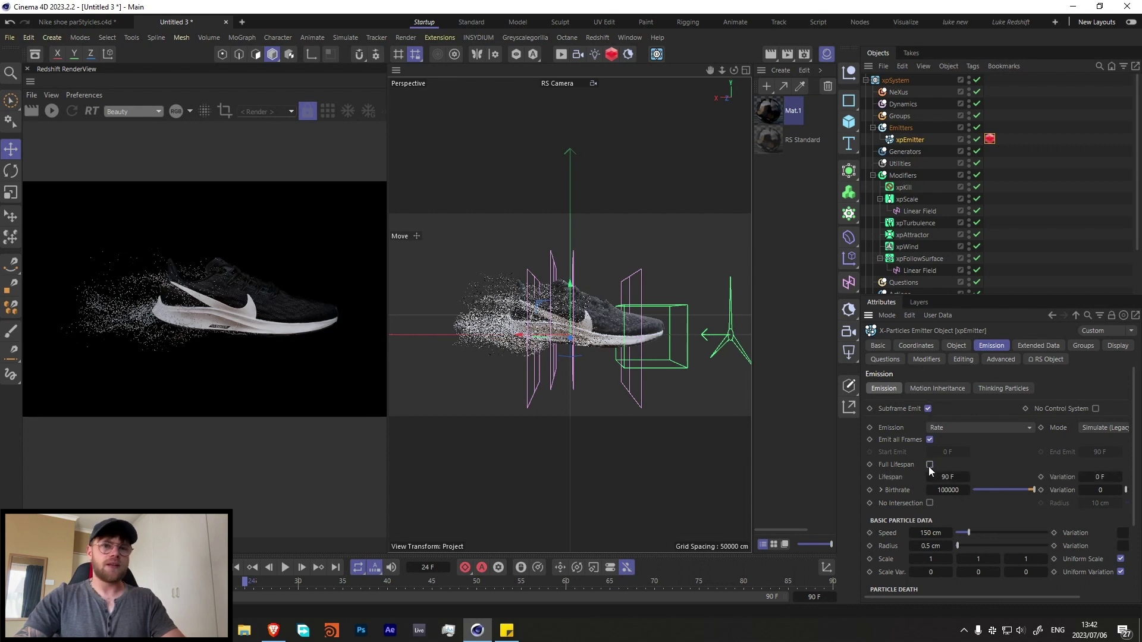
double_click(947, 477)
text(50)
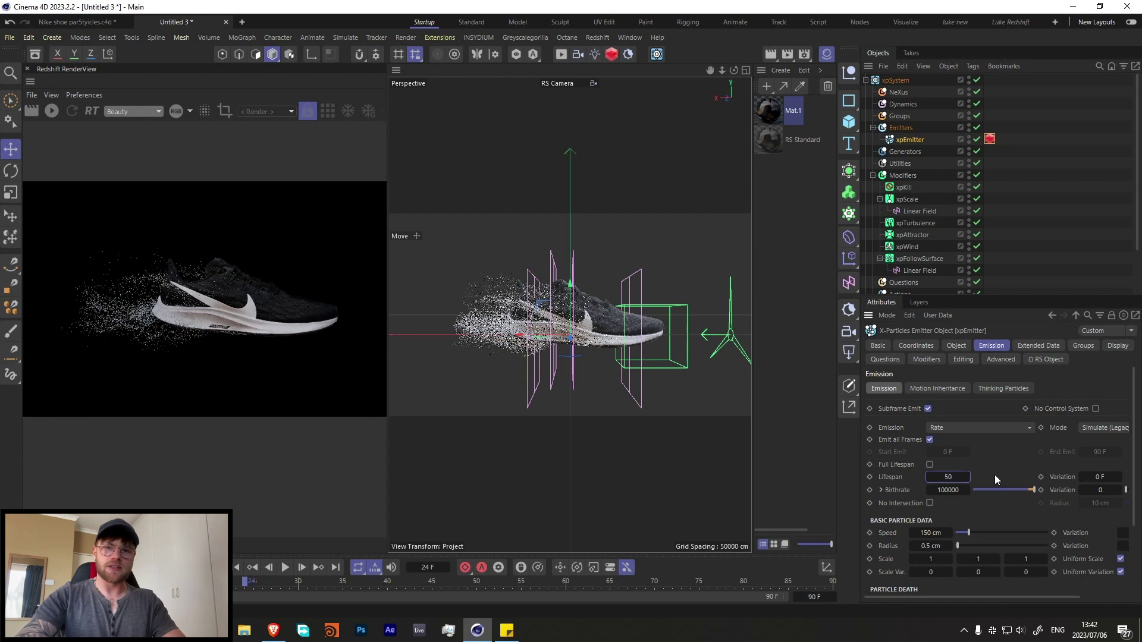
key(Return)
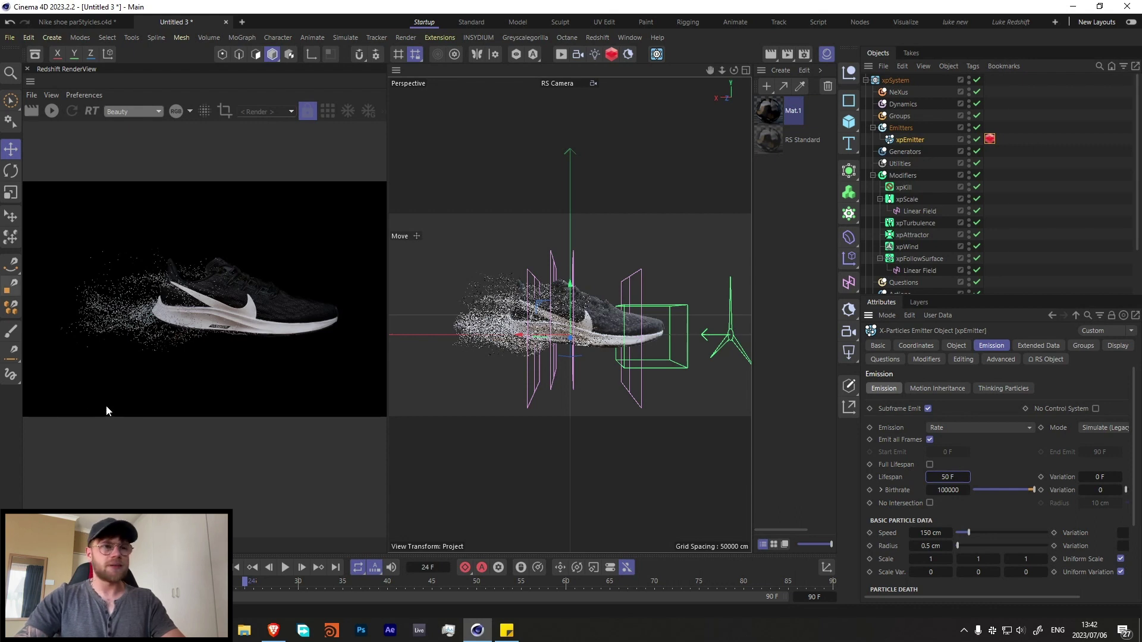
Step: Advance the simulation to frame 29 and restart the live render
click(287, 567)
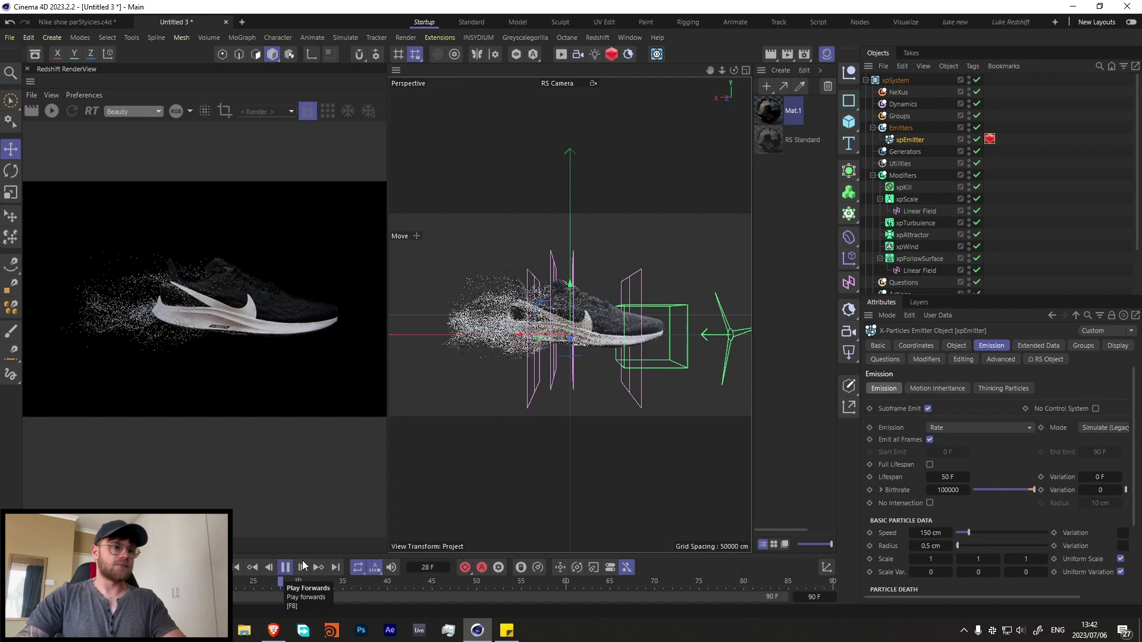
click(285, 568)
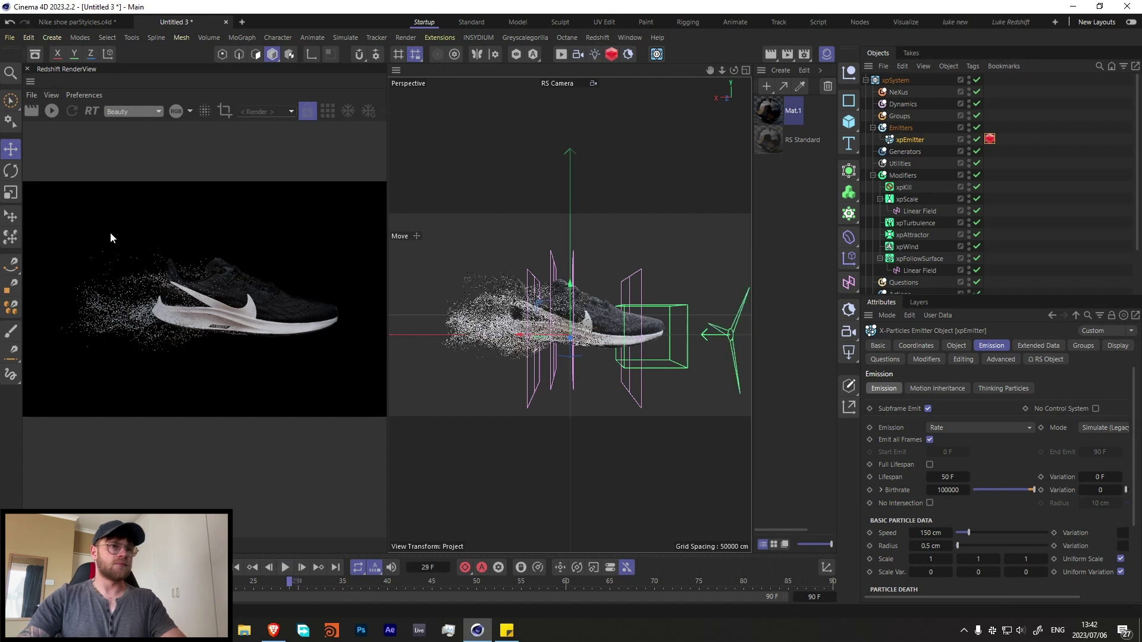
click(51, 112)
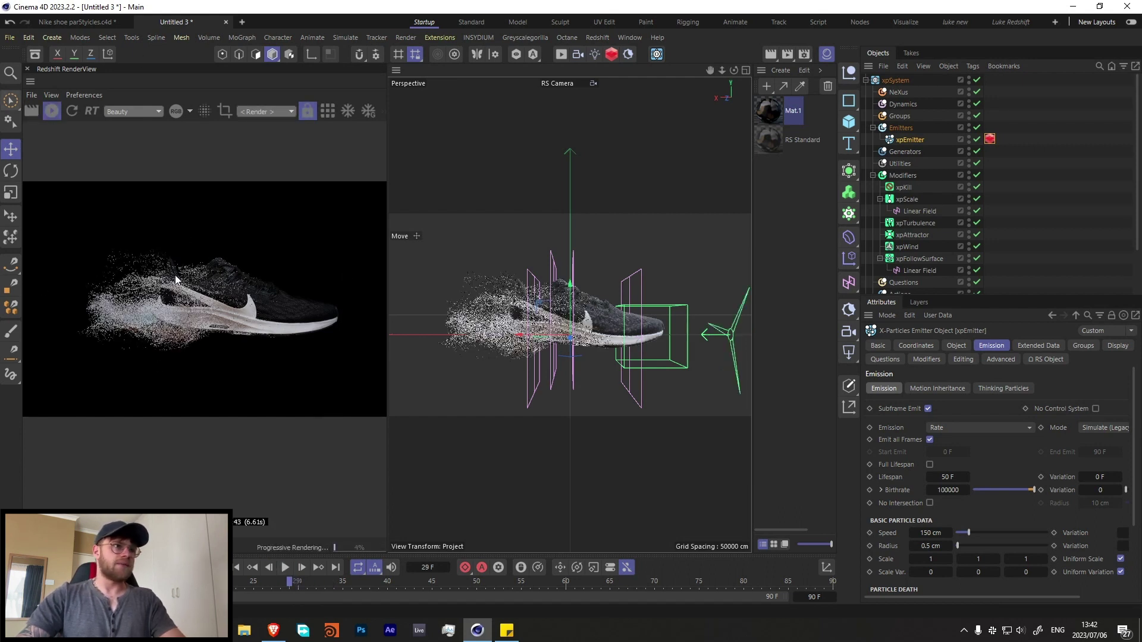
Step: Create a new Redshift Standard material and assign it to the xpEmitter
click(781, 70)
mouse_move(799, 132)
mouse_move(933, 134)
click(987, 141)
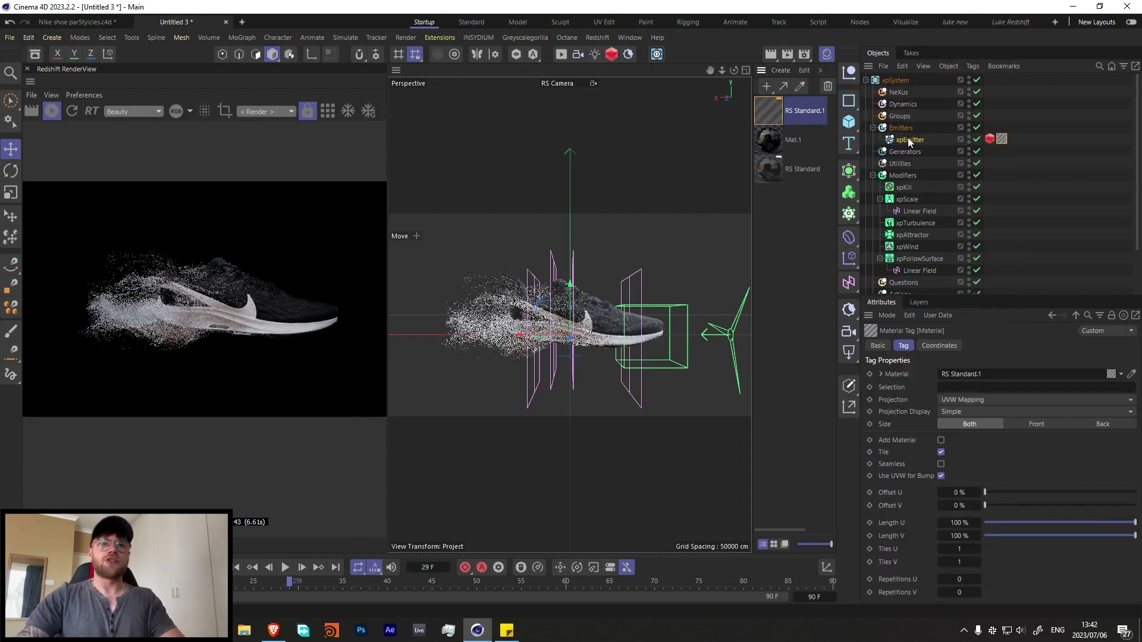
click(907, 138)
Step: Add a Color User Data node to the emitter's material and connect its output to the RS Standard base Color
double_click(782, 116)
text(c)
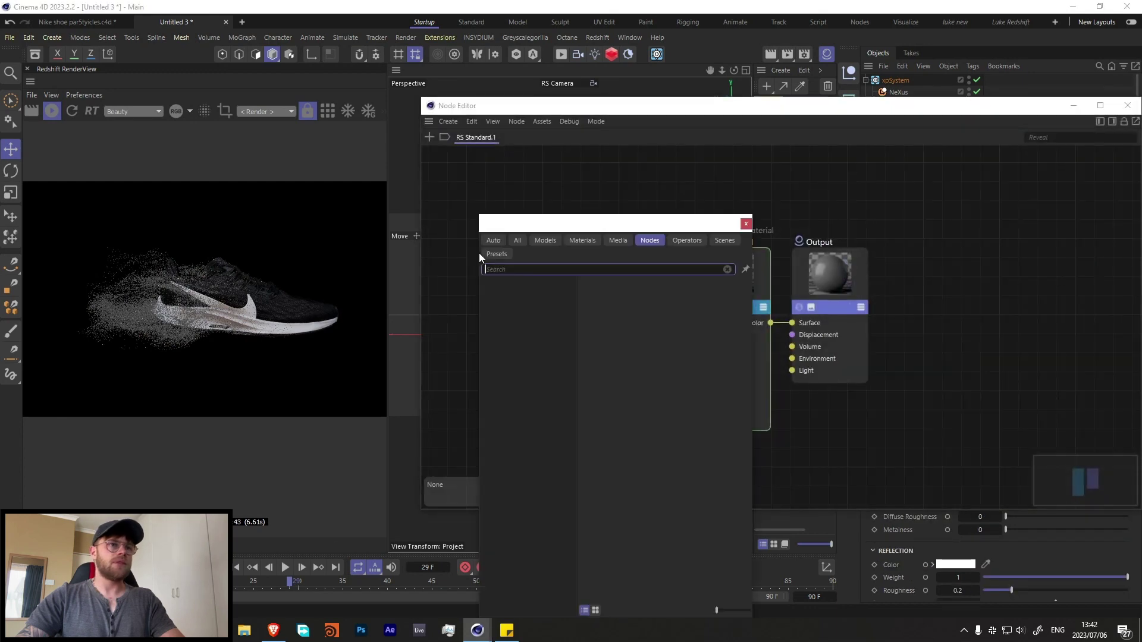
text(user)
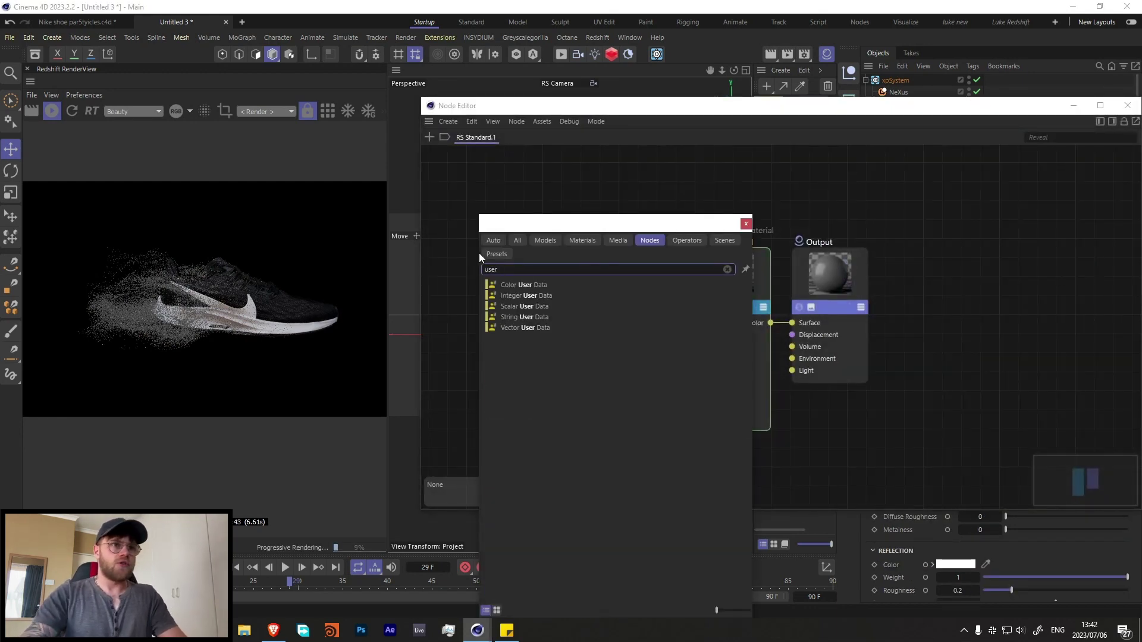
click(522, 284)
drag(517, 271, 694, 347)
Step: Set the Color User Data attribute to the Particle Color preset (RSPColor) and close the node editor
click(1112, 121)
click(1117, 267)
mouse_move(1079, 299)
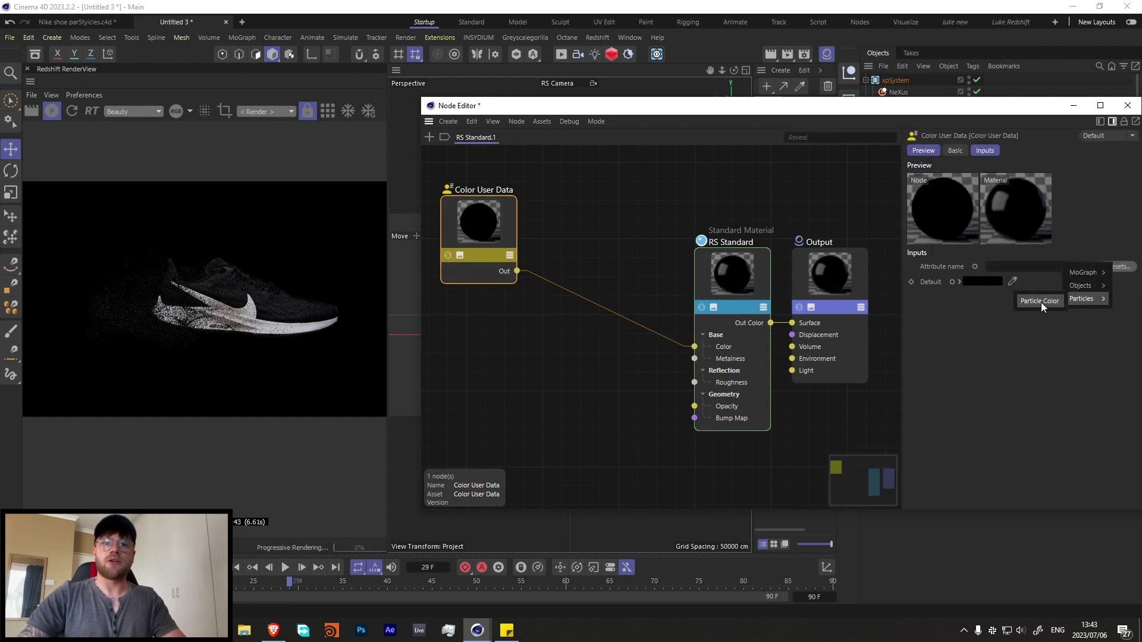
click(1047, 300)
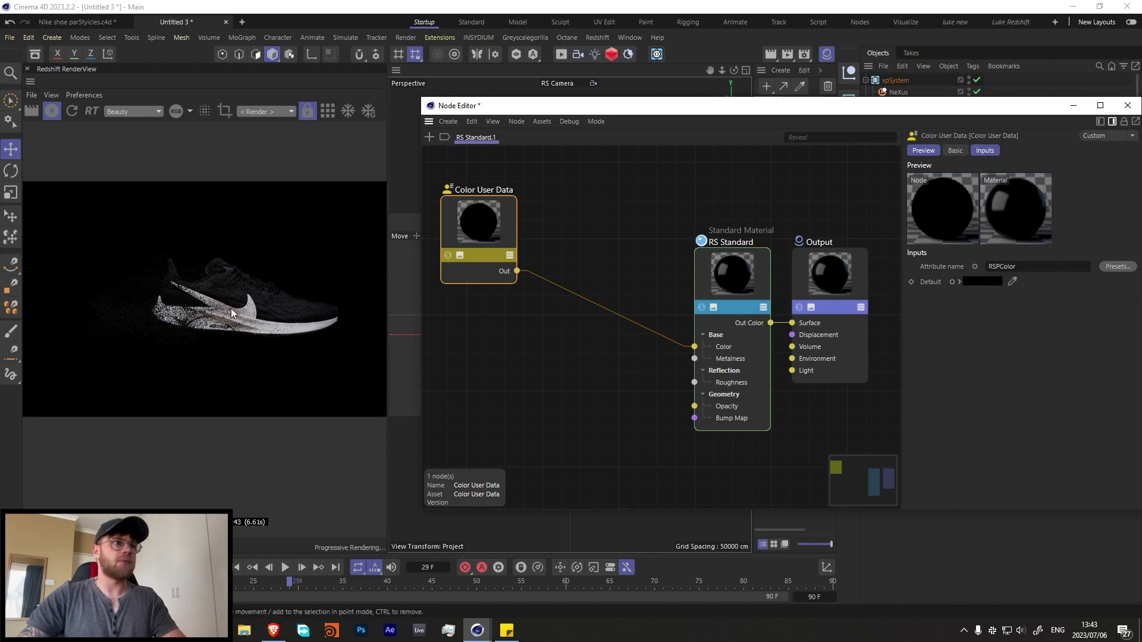
click(1126, 106)
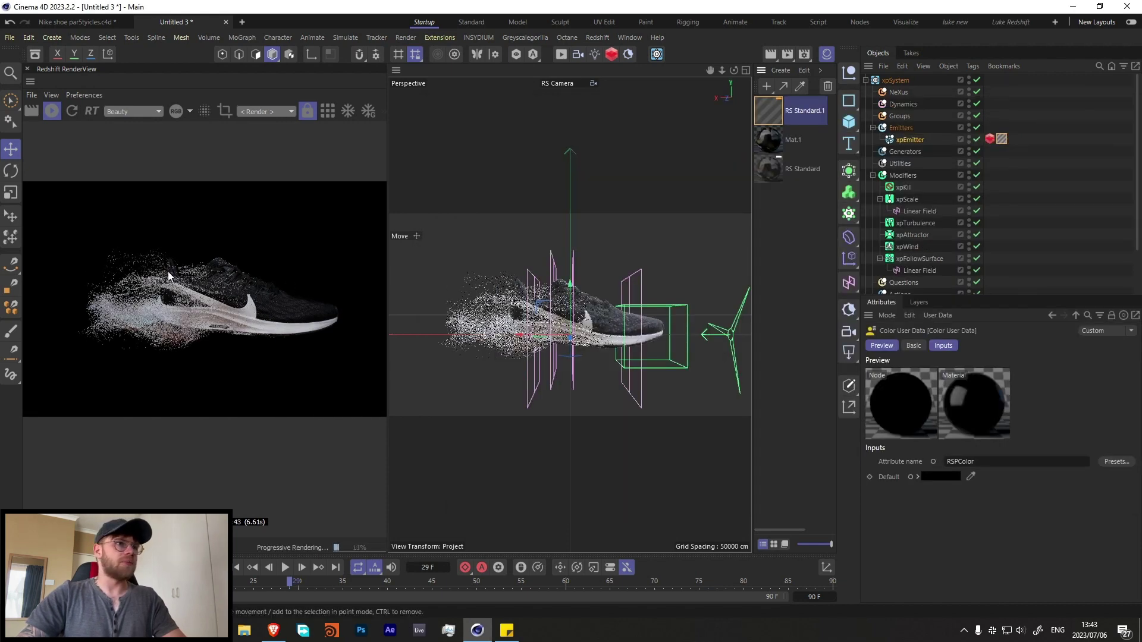
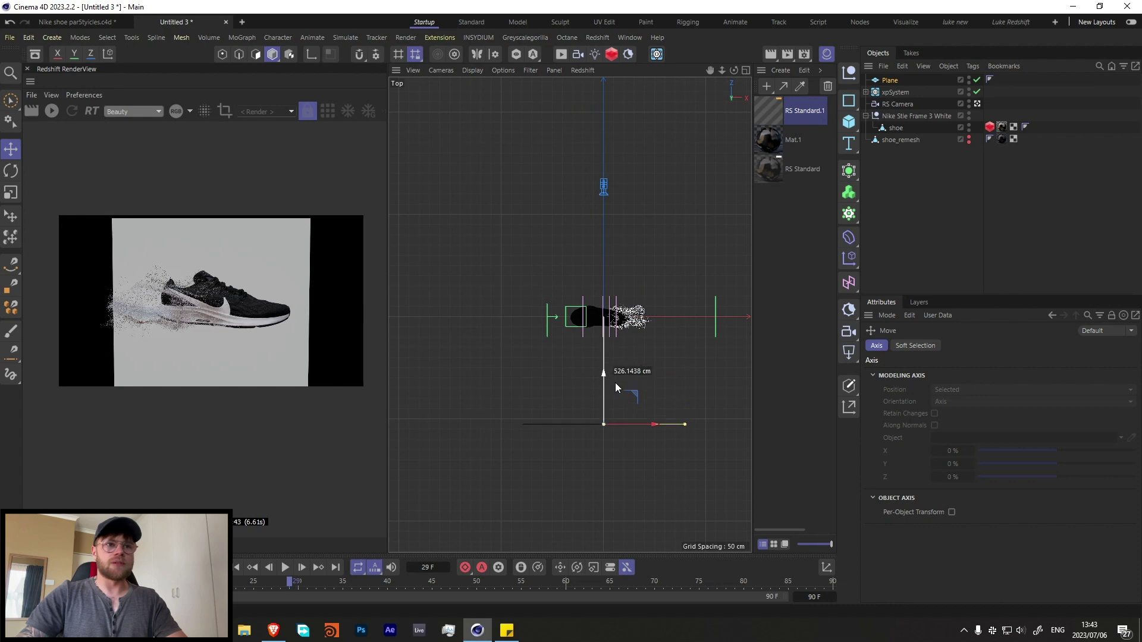
Step: Return to the RS Camera view and raise the background plane slightly behind the shoe
middle_click(602, 348)
middle_click(489, 212)
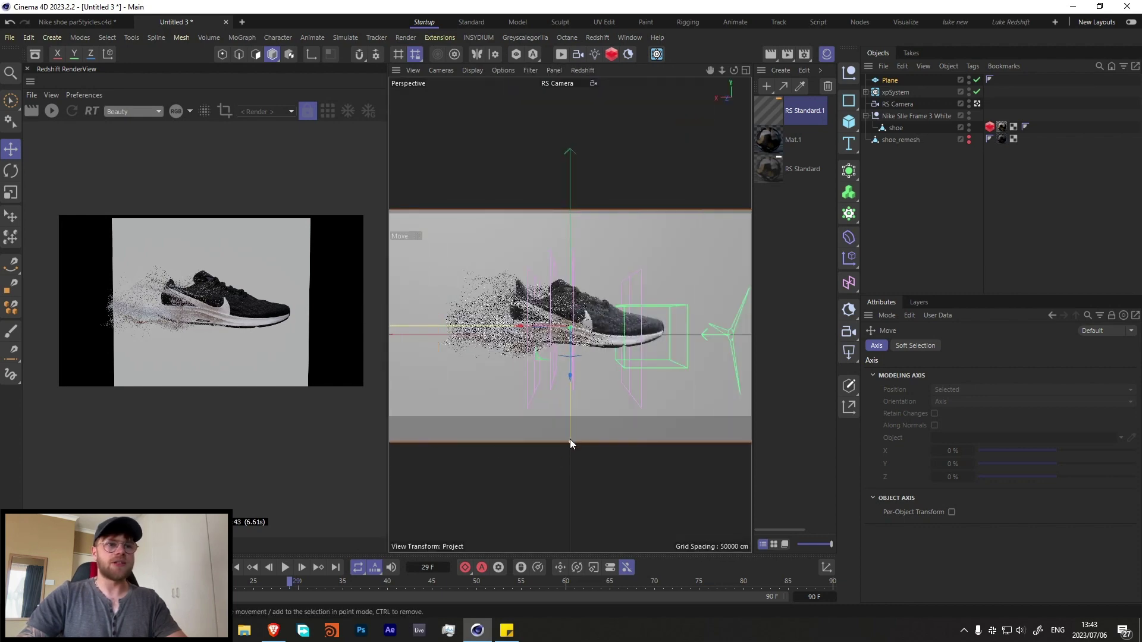
drag(570, 442, 573, 356)
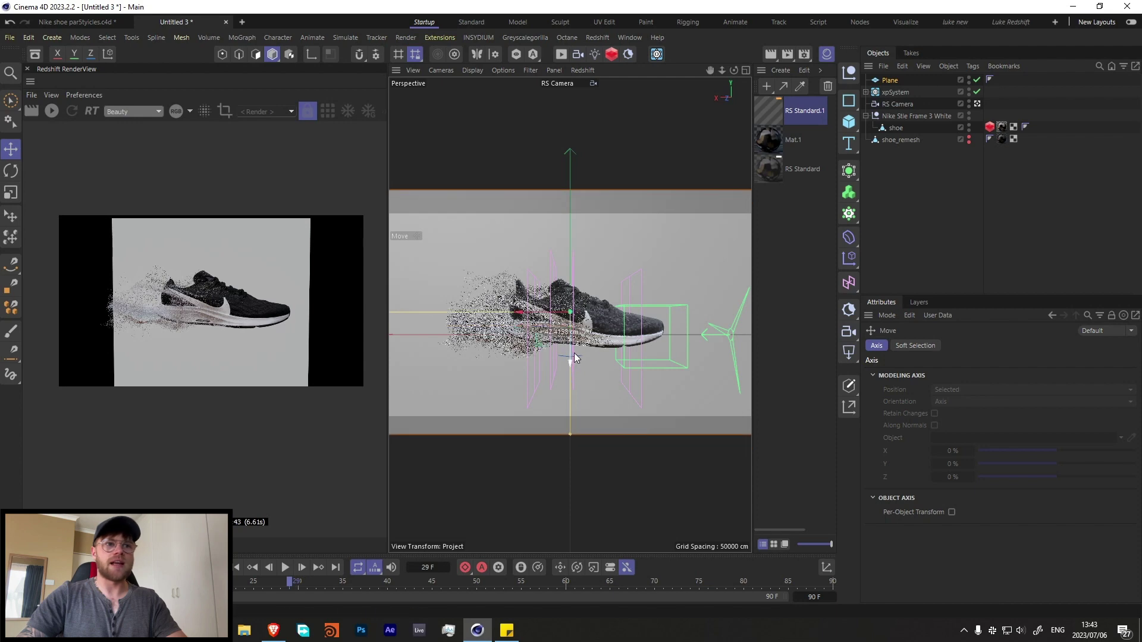
Step: Create a new Redshift Standard material for the background plane
click(780, 71)
mouse_move(815, 128)
click(979, 138)
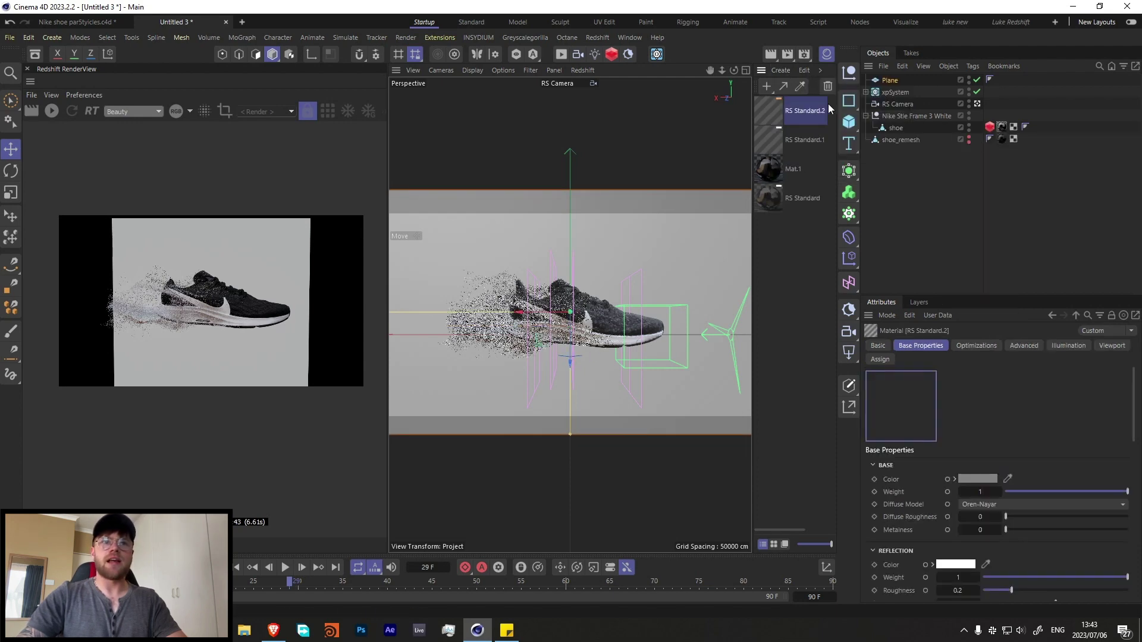
Step: Open the node graph of the RS Standard.2 material and add a Ramp node
double_click(776, 113)
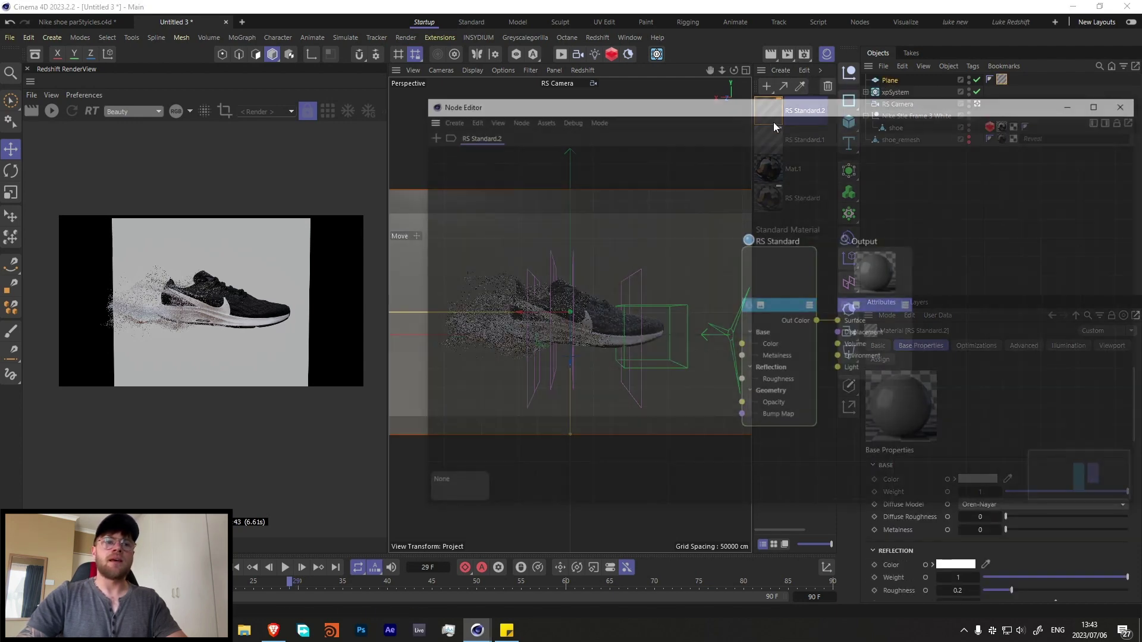
double_click(581, 287)
text(ramp)
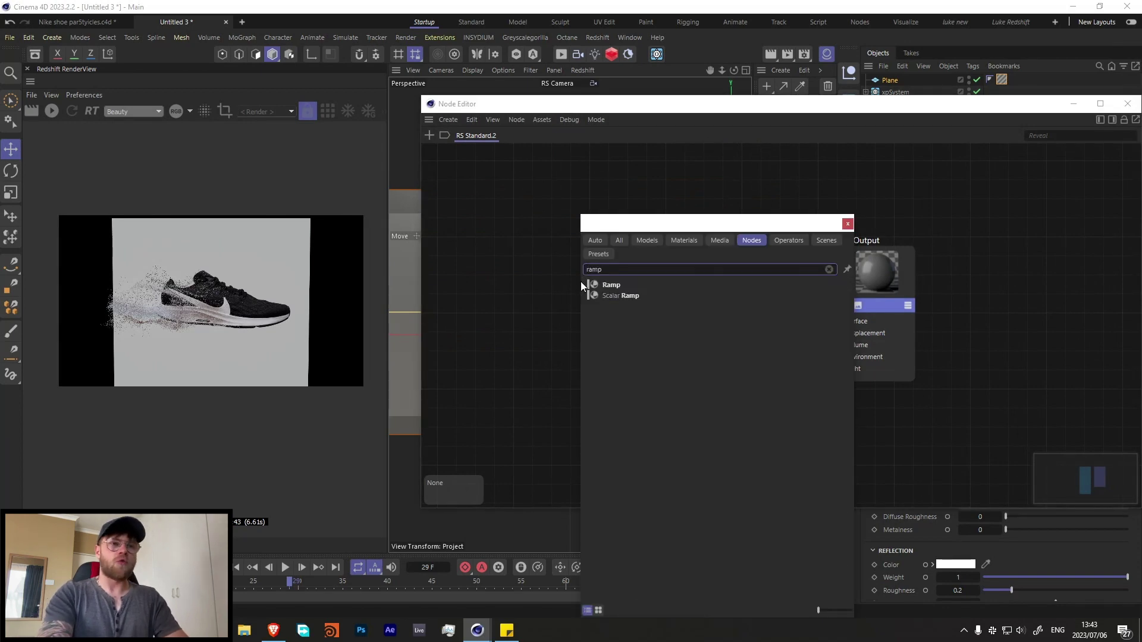
double_click(591, 286)
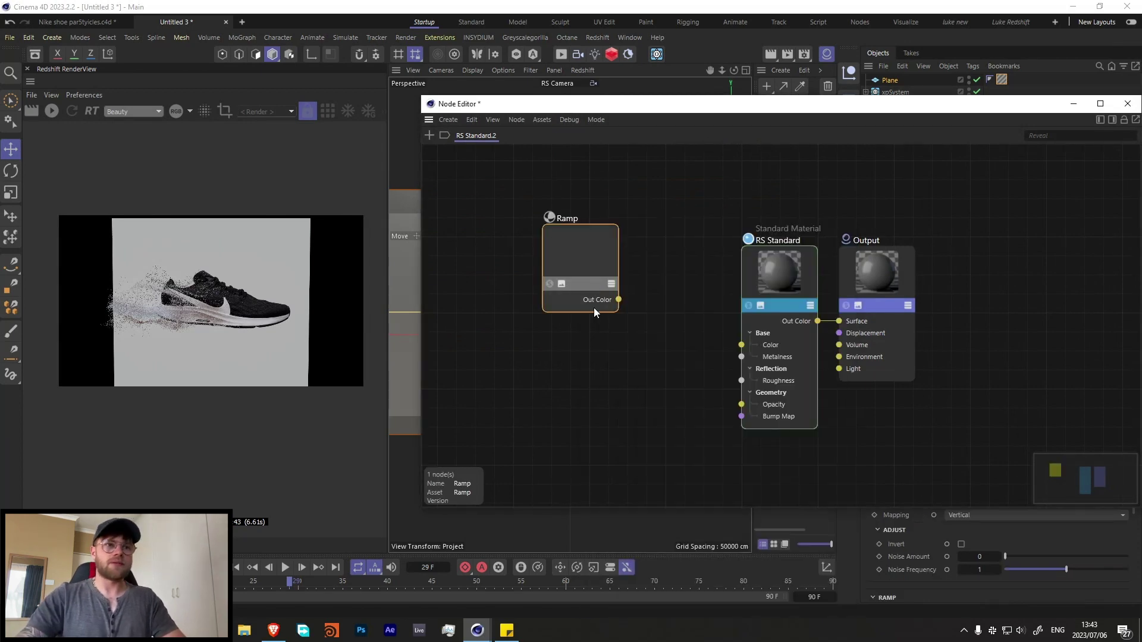
Step: Connect the Ramp to the RS Standard base colour, set the reflection roughness to 1 and start the live render
click(769, 344)
click(1112, 120)
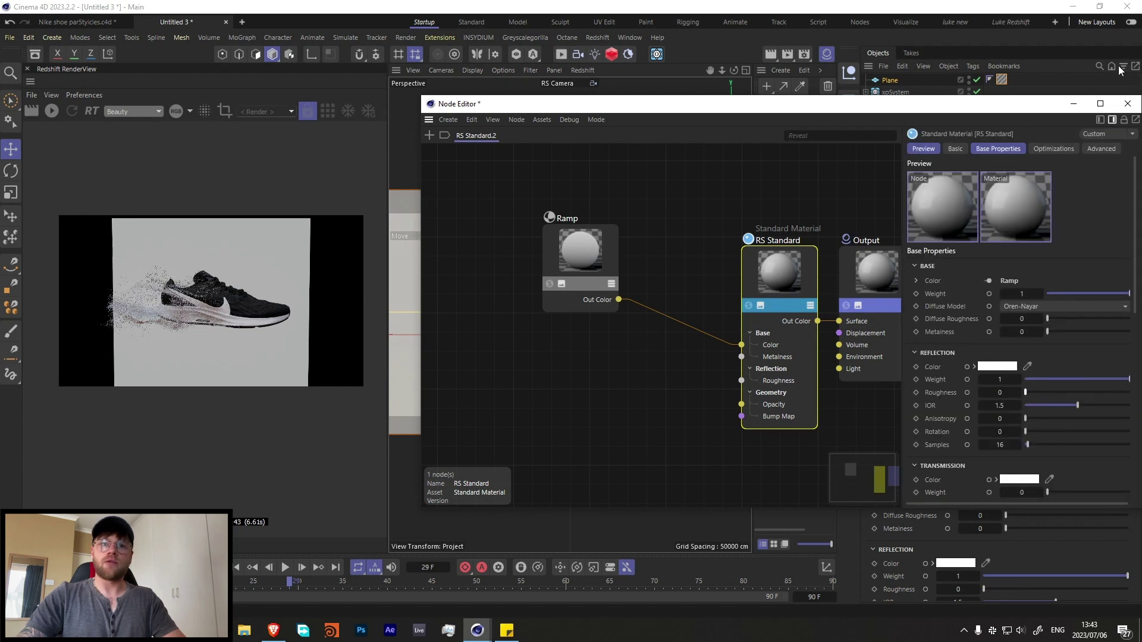
drag(1081, 393, 1130, 393)
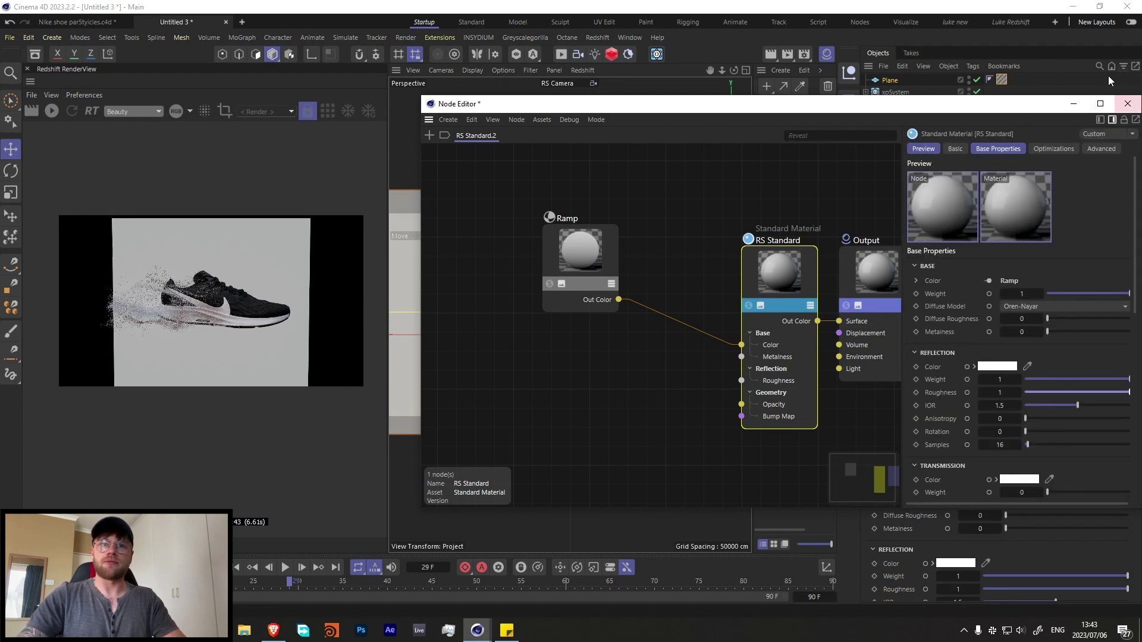
click(1127, 103)
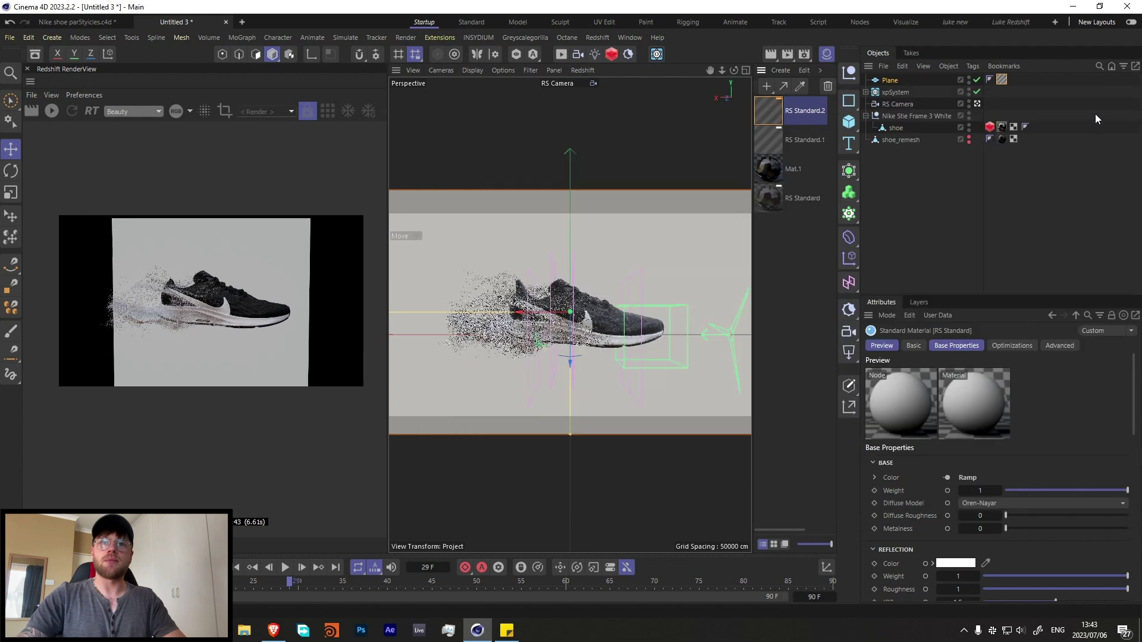
click(52, 111)
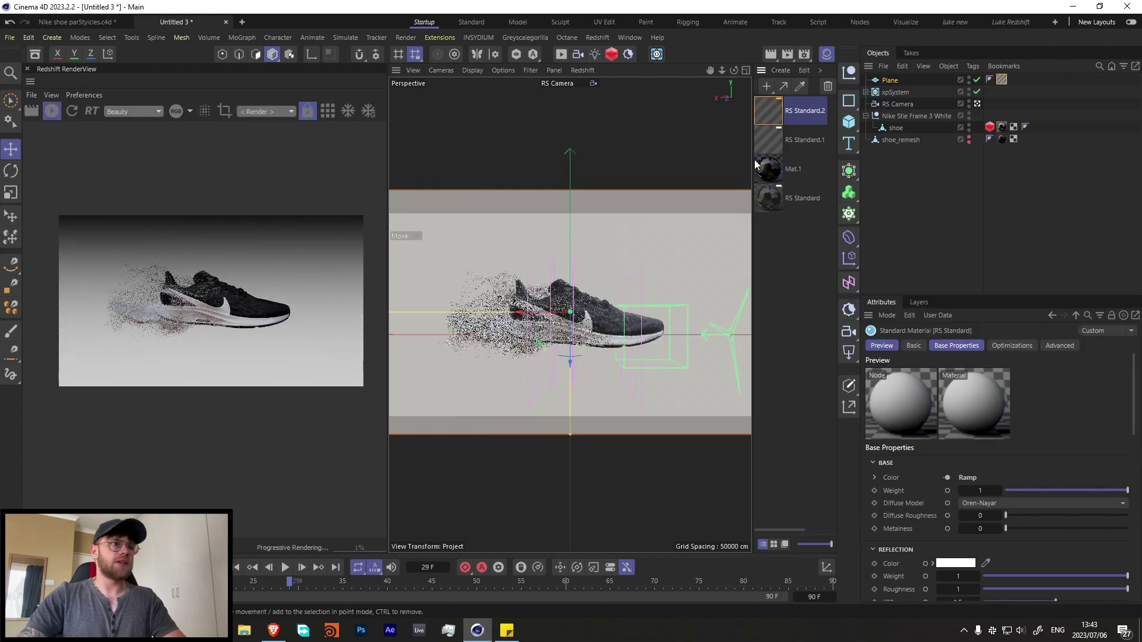
Step: Reverse the background material's Ramp gradient to run from white to black and set its mapping to Horizontal
double_click(762, 112)
click(562, 230)
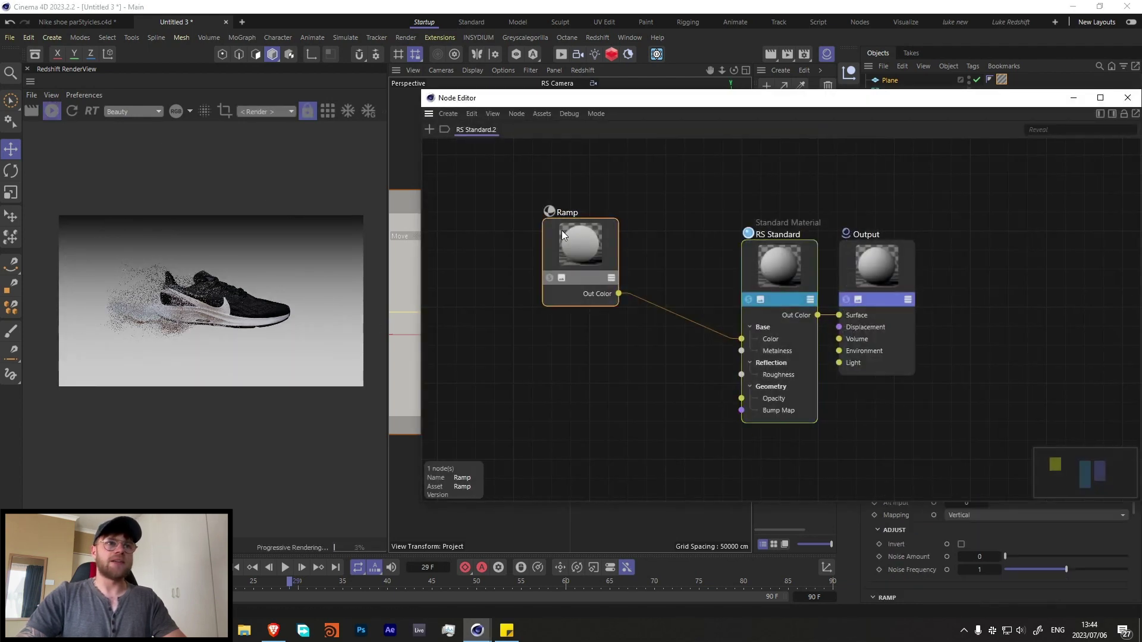
click(1098, 115)
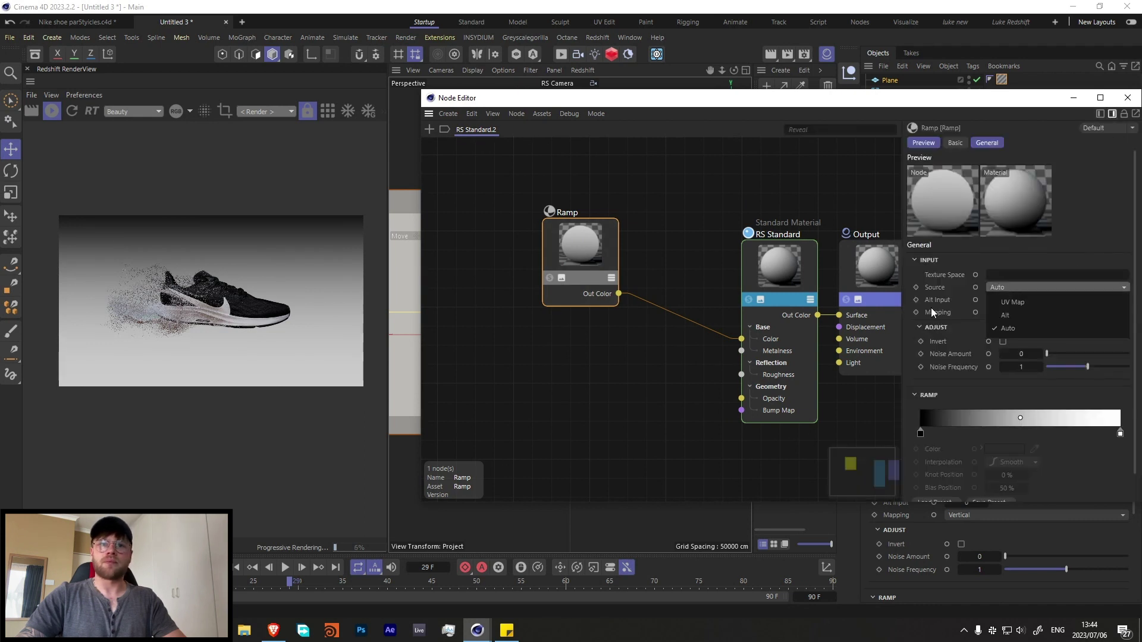
click(1011, 312)
click(1016, 370)
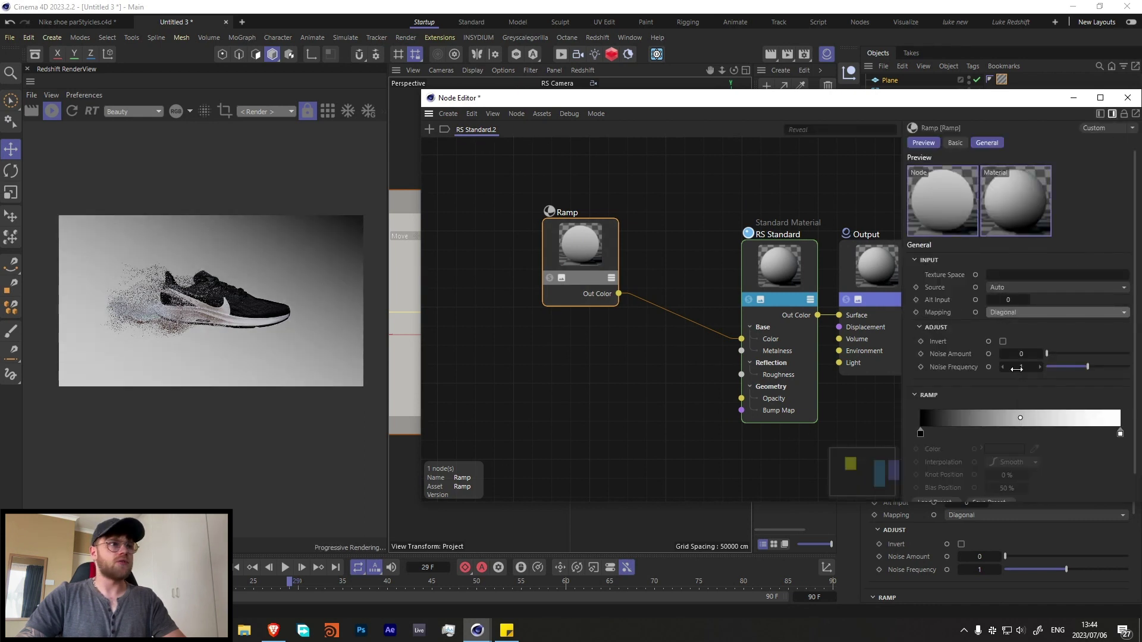
drag(1118, 433, 885, 430)
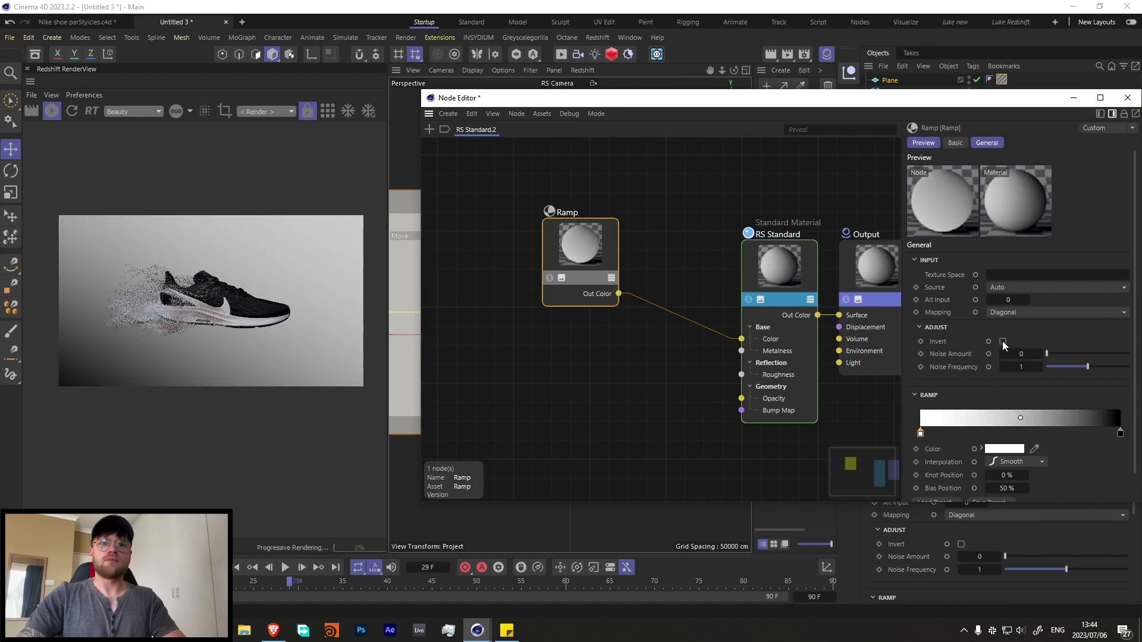
click(1040, 312)
click(1005, 359)
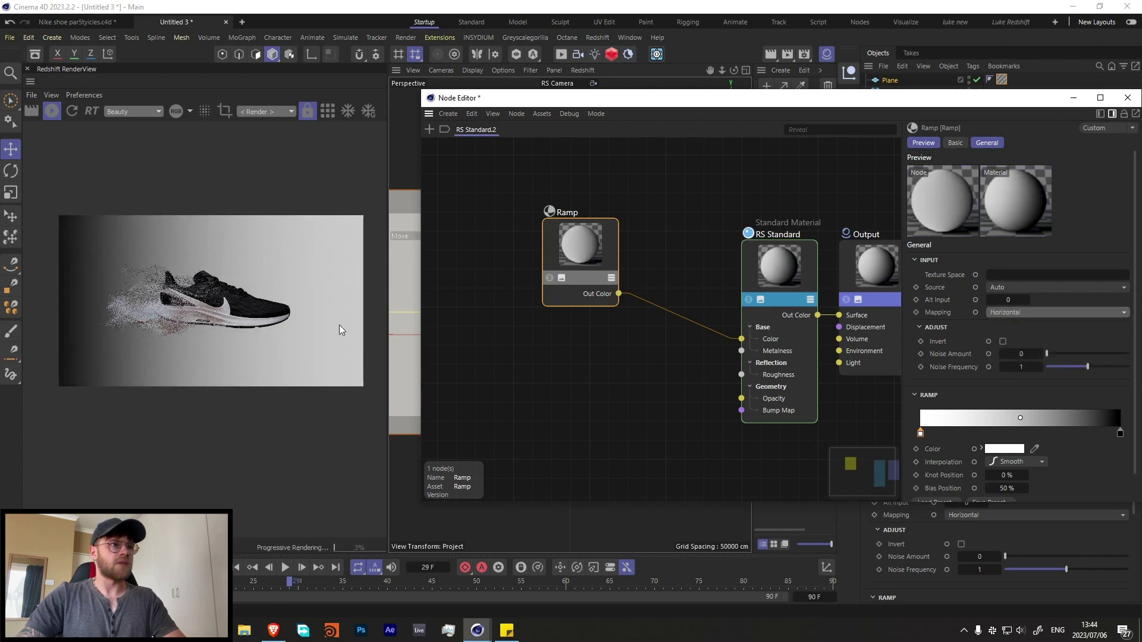
Step: Move the ramp's black knot to about 88 % and close the node editor
drag(1121, 436, 1098, 435)
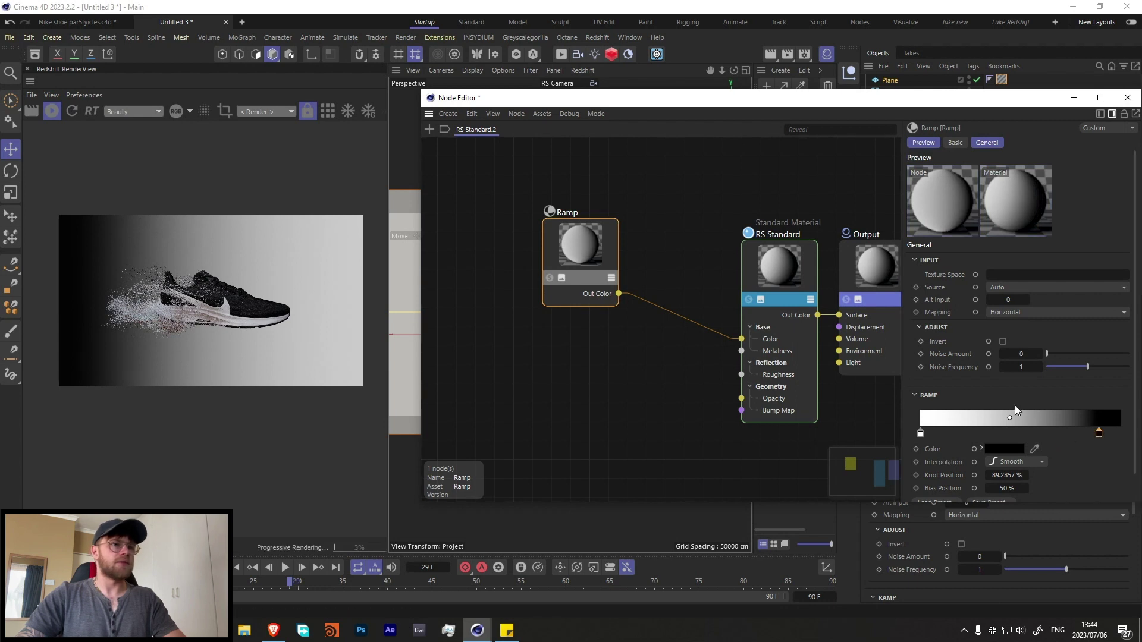
drag(1100, 437, 1072, 434)
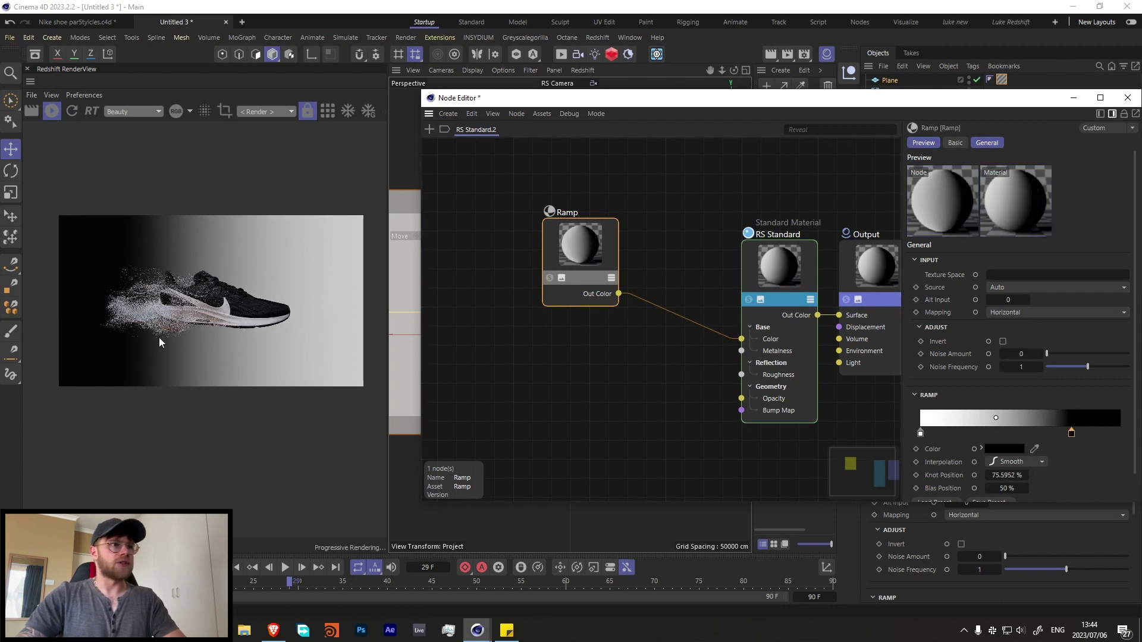
drag(997, 419, 1096, 433)
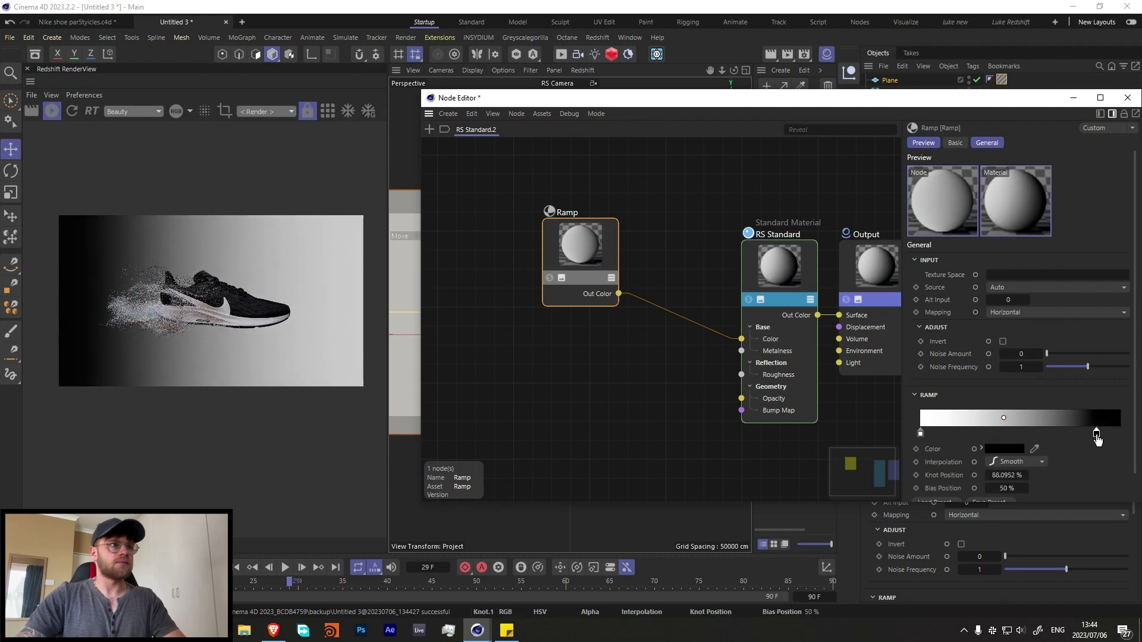
click(1127, 97)
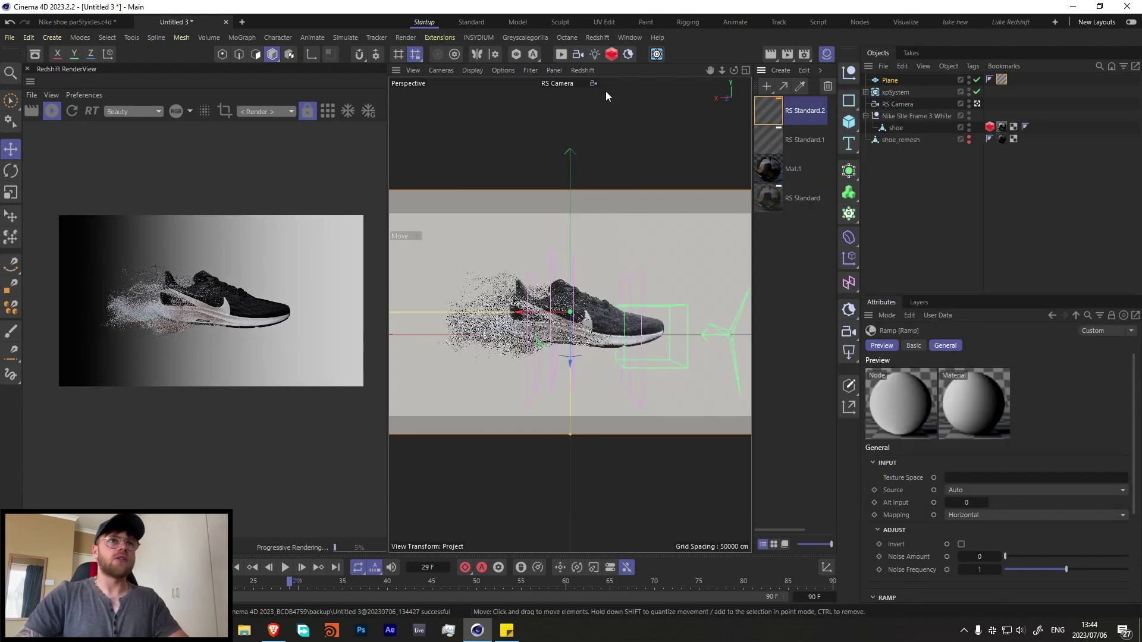
Step: Fix the render view on RS Camera and switch the viewport to the default camera
click(309, 110)
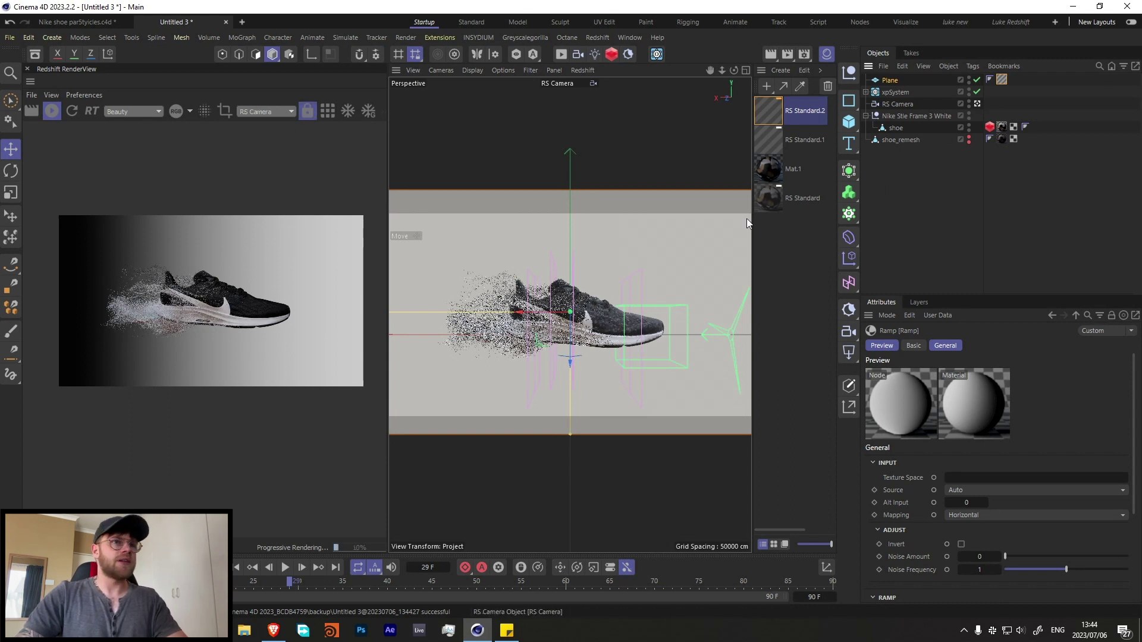
click(594, 84)
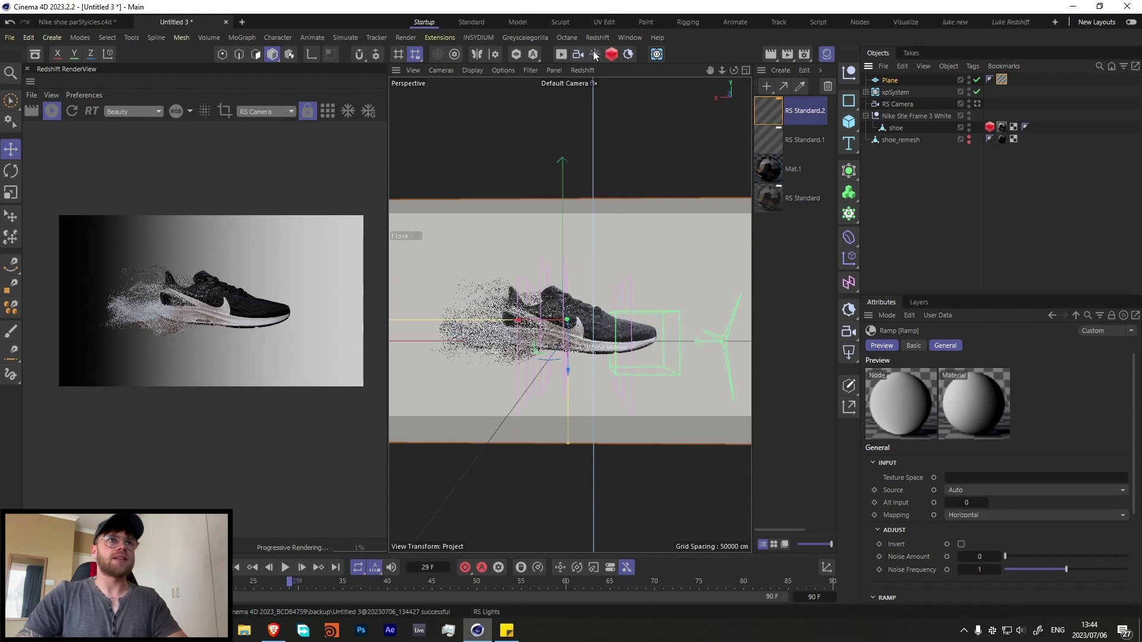
Step: Add a Redshift area light and place it above and behind the shoe, with the xpSystem disabled
mouse_move(618, 60)
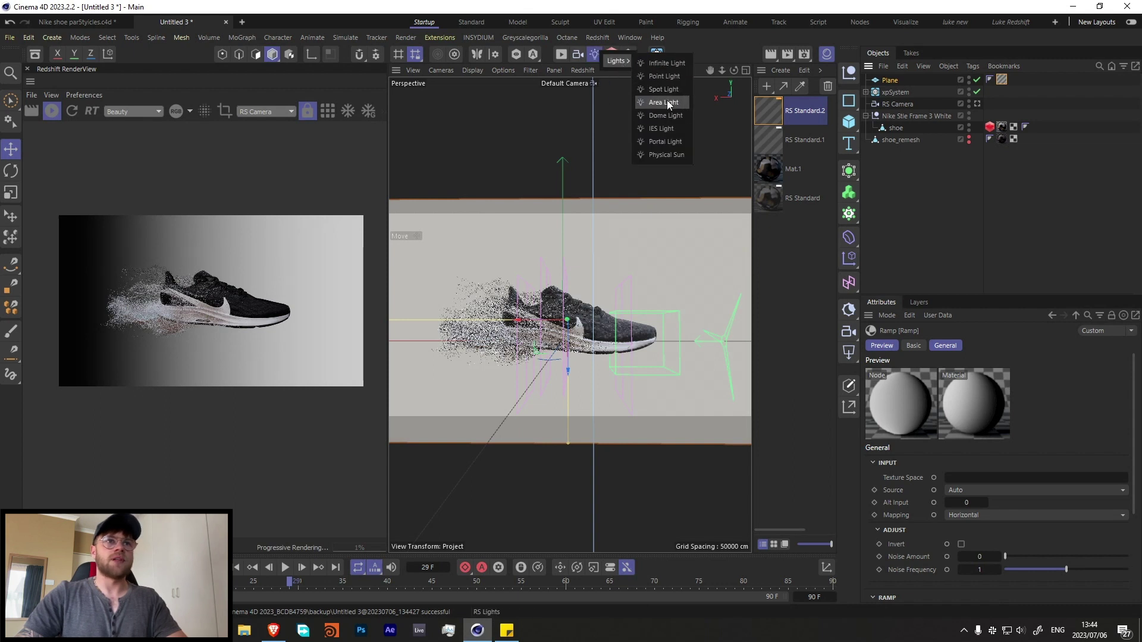
click(665, 101)
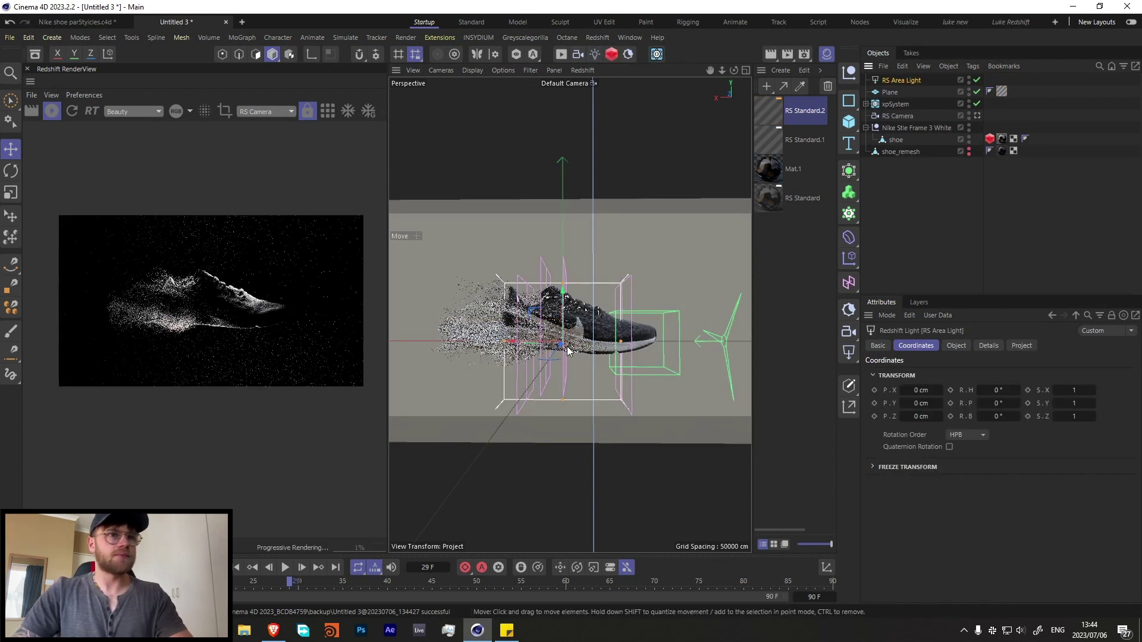
drag(561, 299, 896, 117)
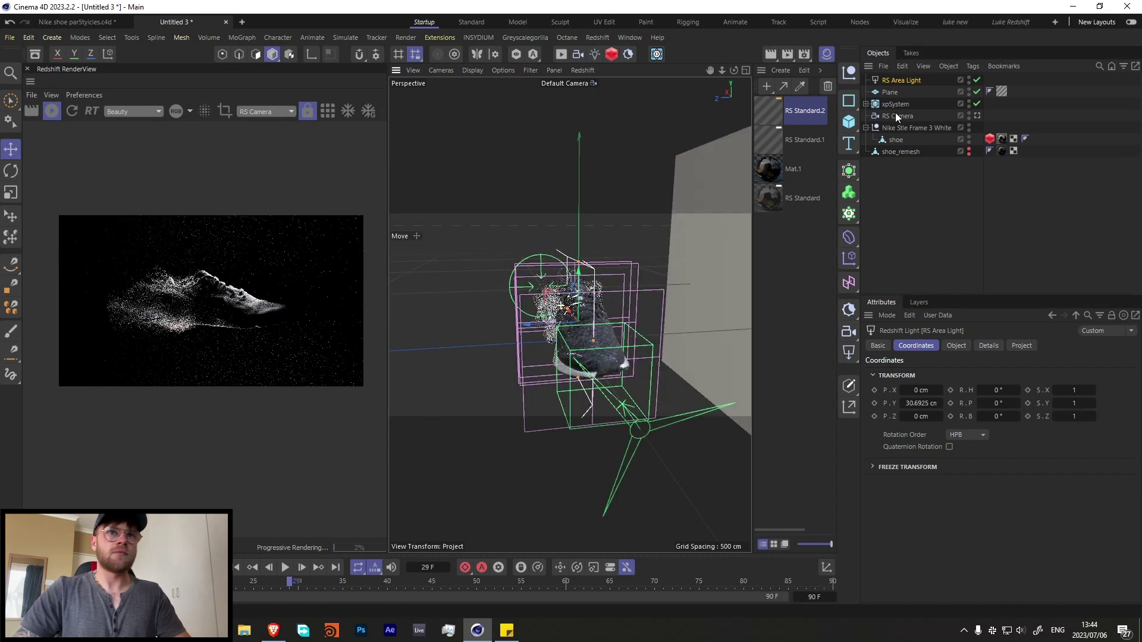
click(977, 104)
drag(541, 331, 619, 306)
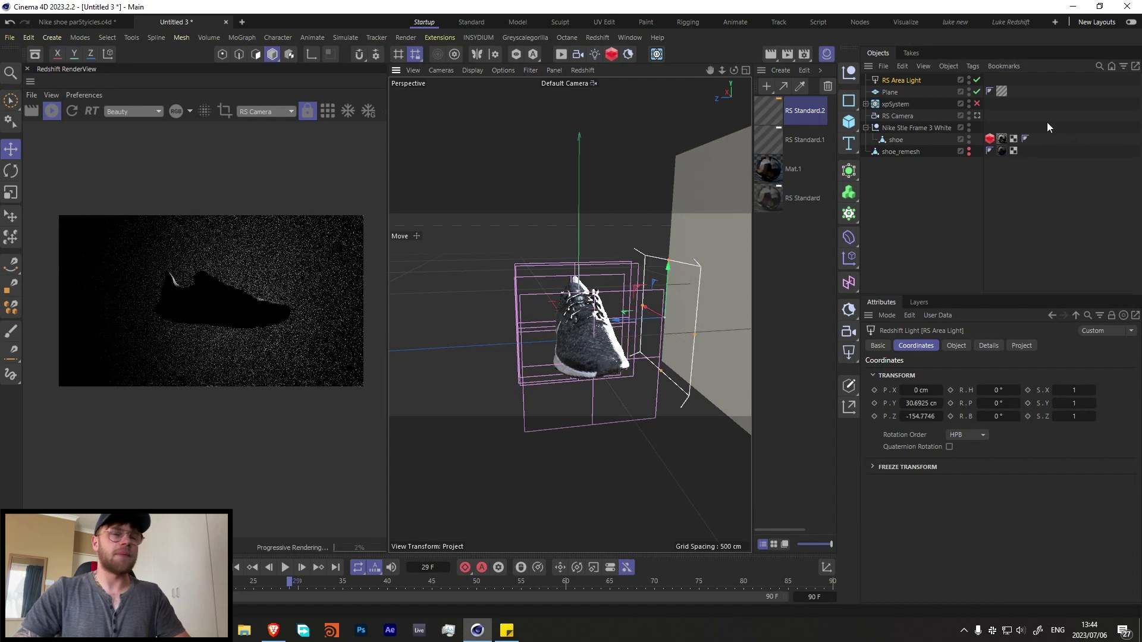
drag(667, 285, 666, 257)
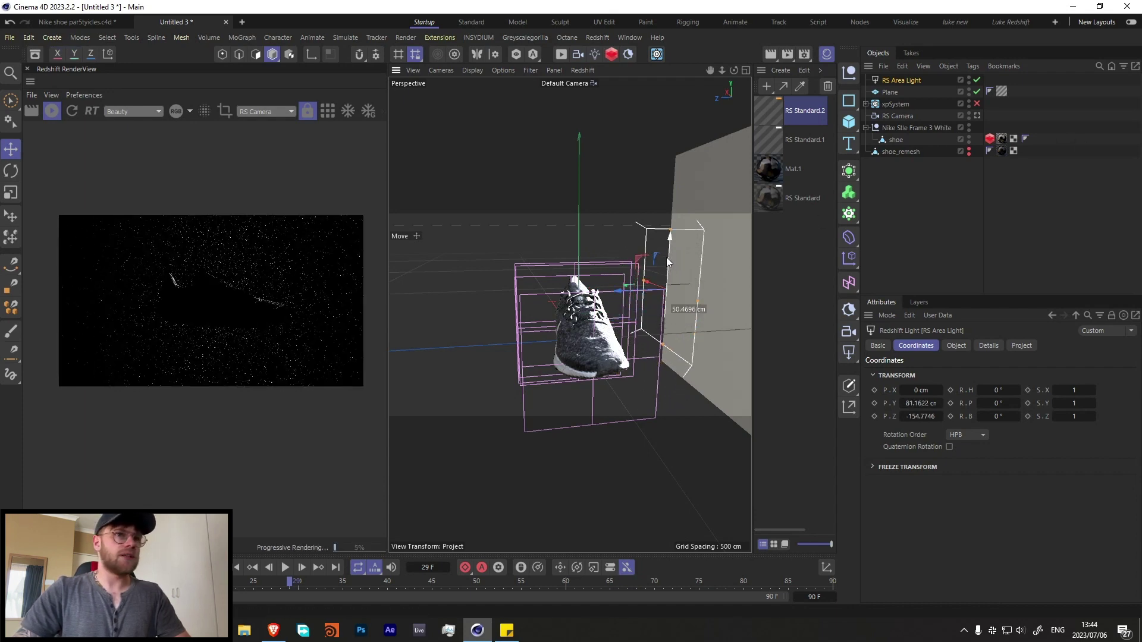
alt+drag(637, 307, 673, 305)
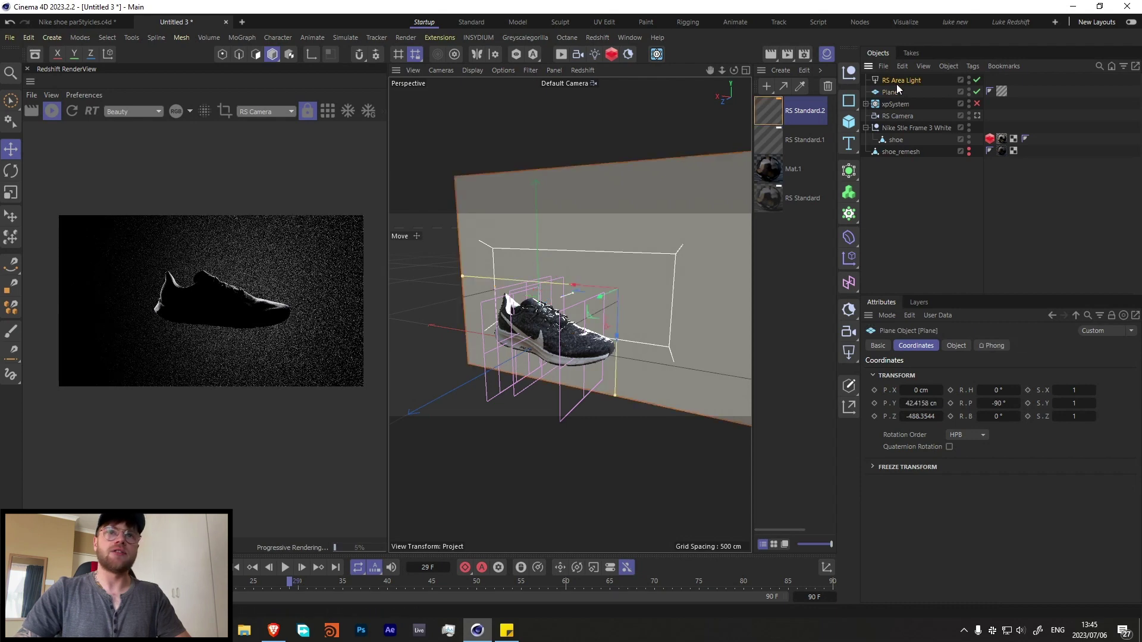
Step: Raise the back area light slightly, tilt it towards the shoe and set its intensity to about 21.27
click(955, 346)
mouse_move(1033, 434)
mouse_down()
mouse_move(1043, 434)
mouse_move(1017, 435)
mouse_up()
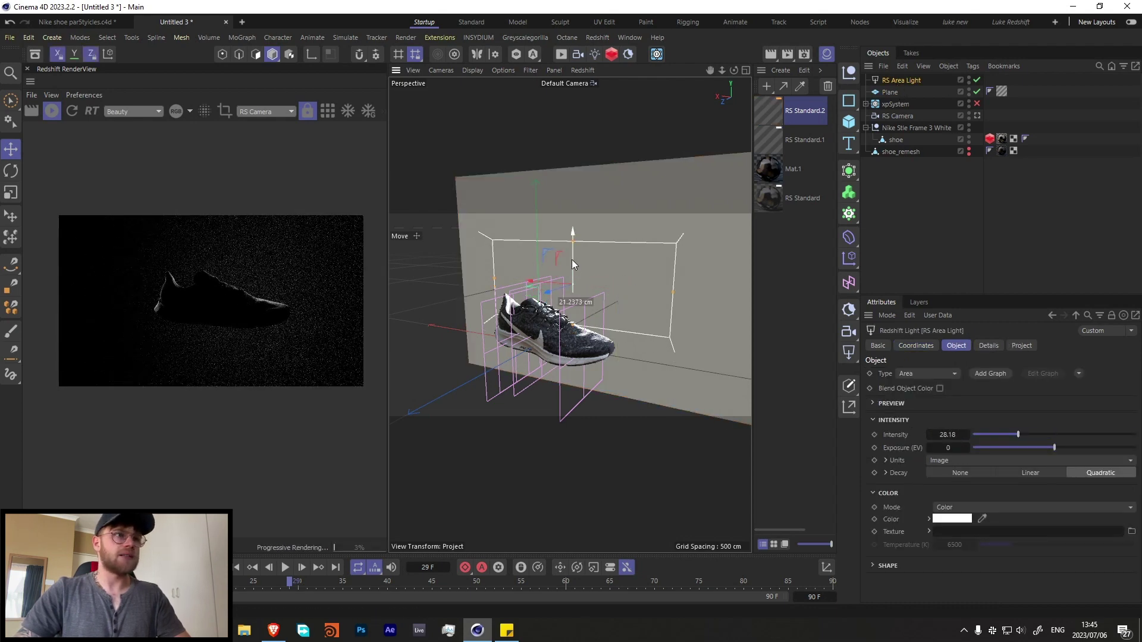
key(r)
drag(559, 263, 557, 273)
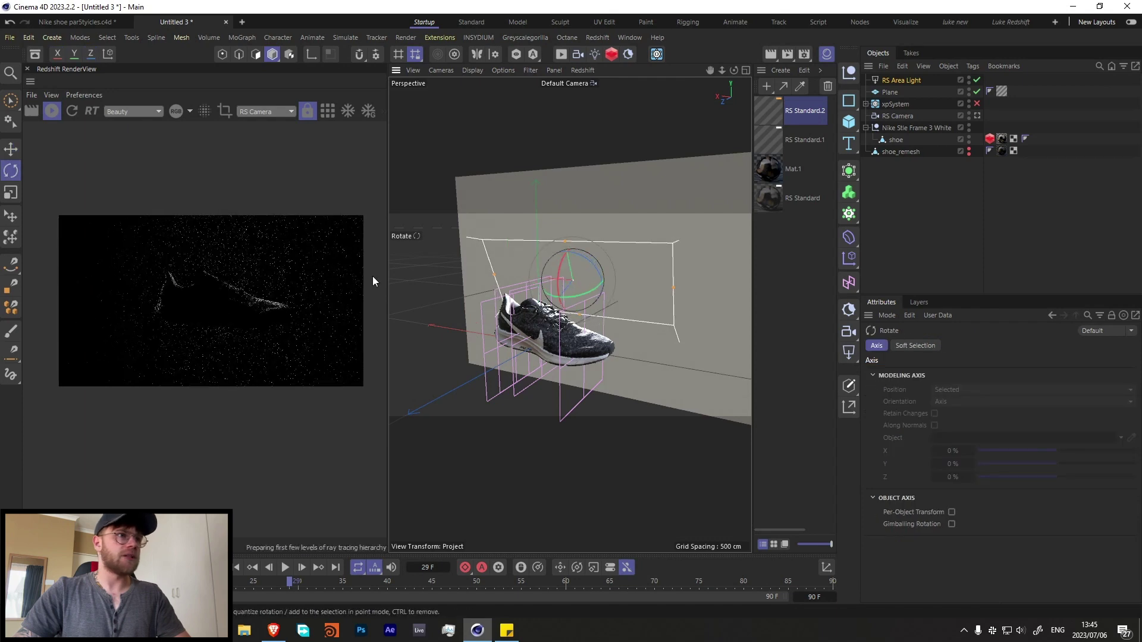
click(889, 79)
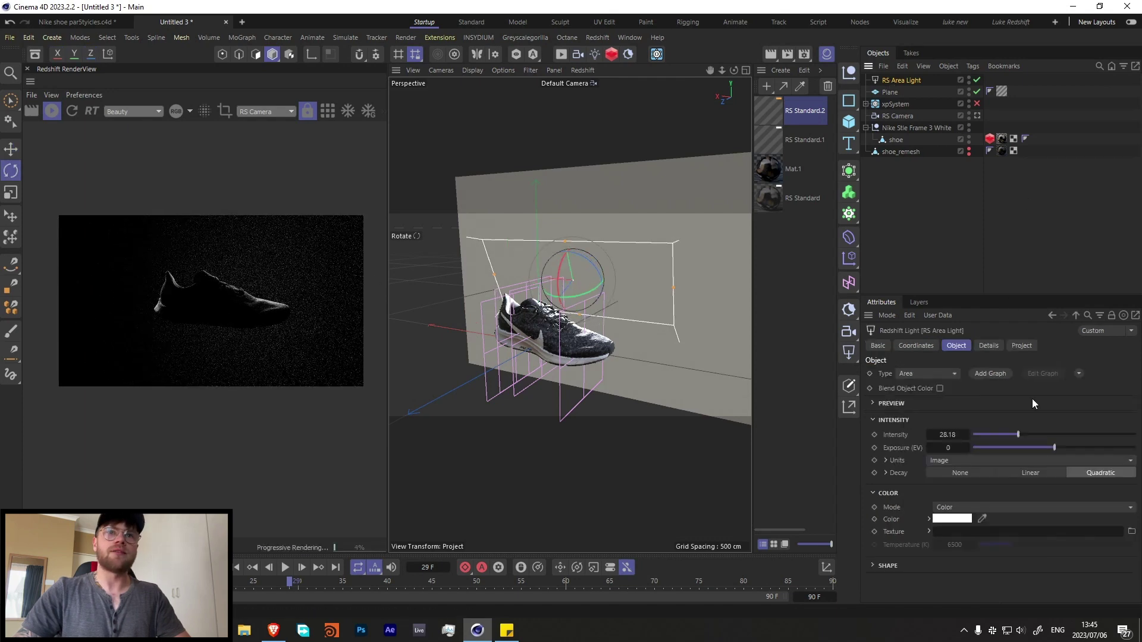
click(1007, 434)
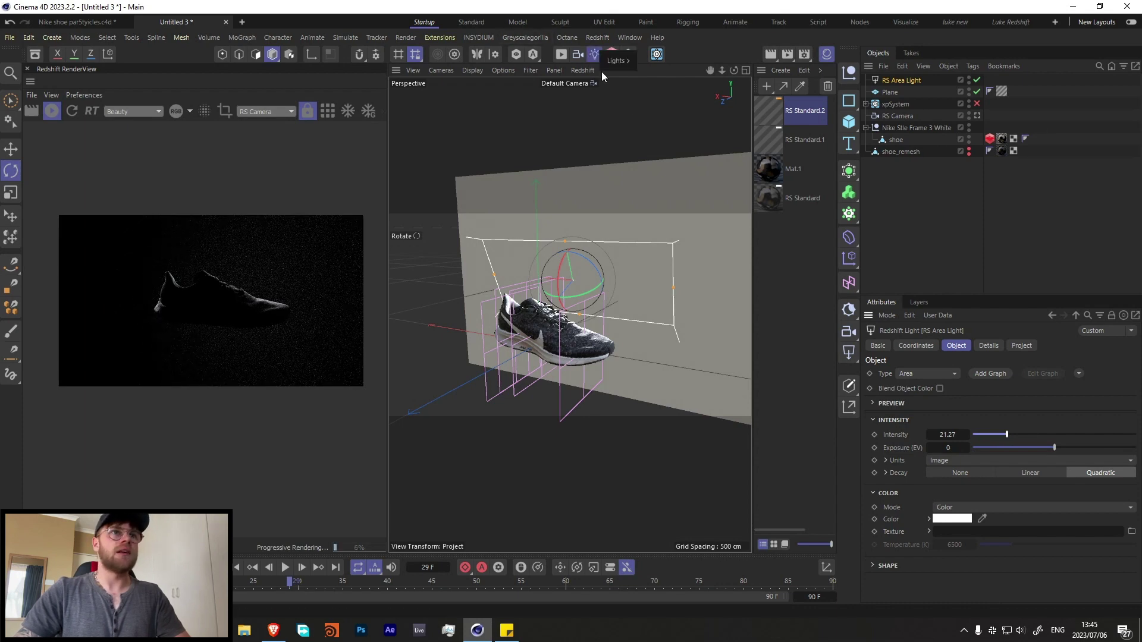
Step: Add a second Redshift area light, rotate it sideways and place it beside the shoe's toe
mouse_move(626, 60)
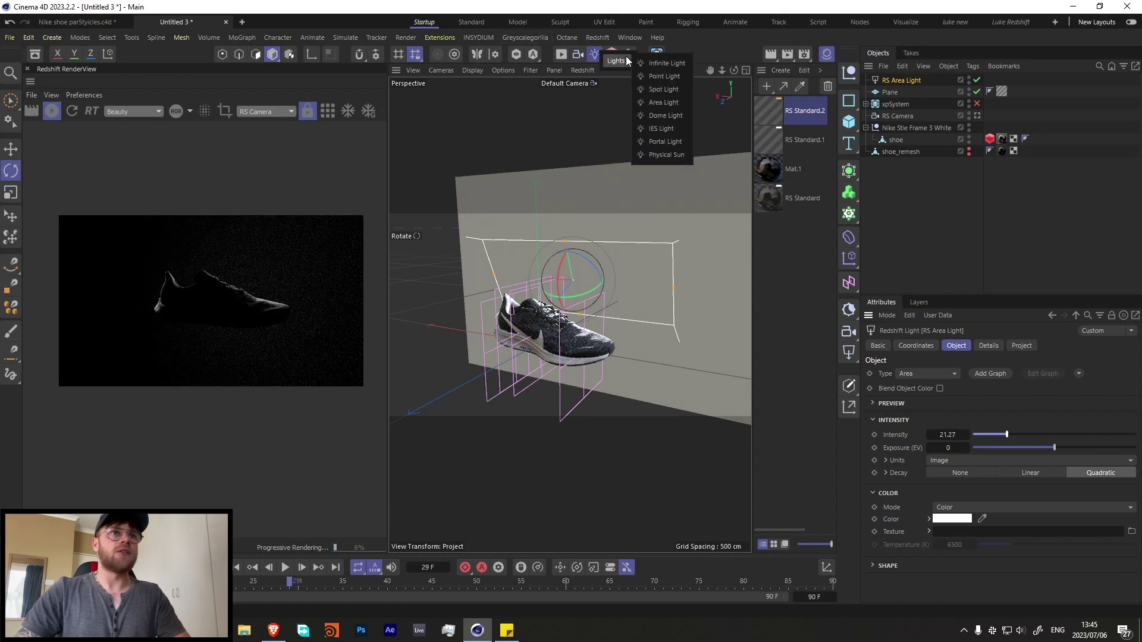
click(660, 102)
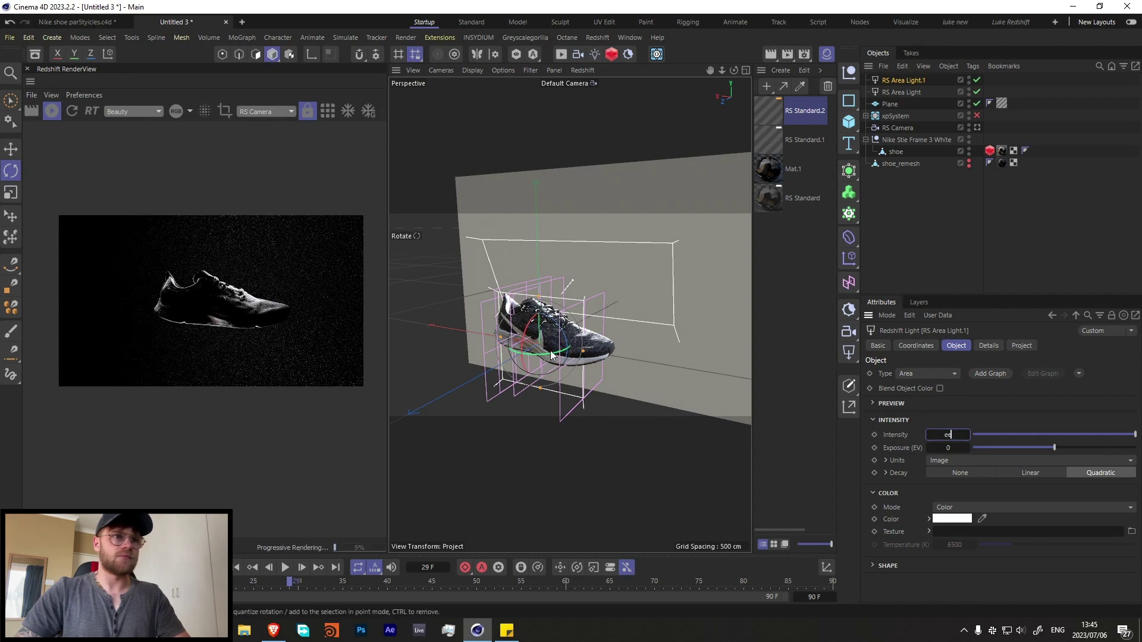
click(944, 224)
key(e)
drag(611, 303, 536, 366)
key(r)
key(e)
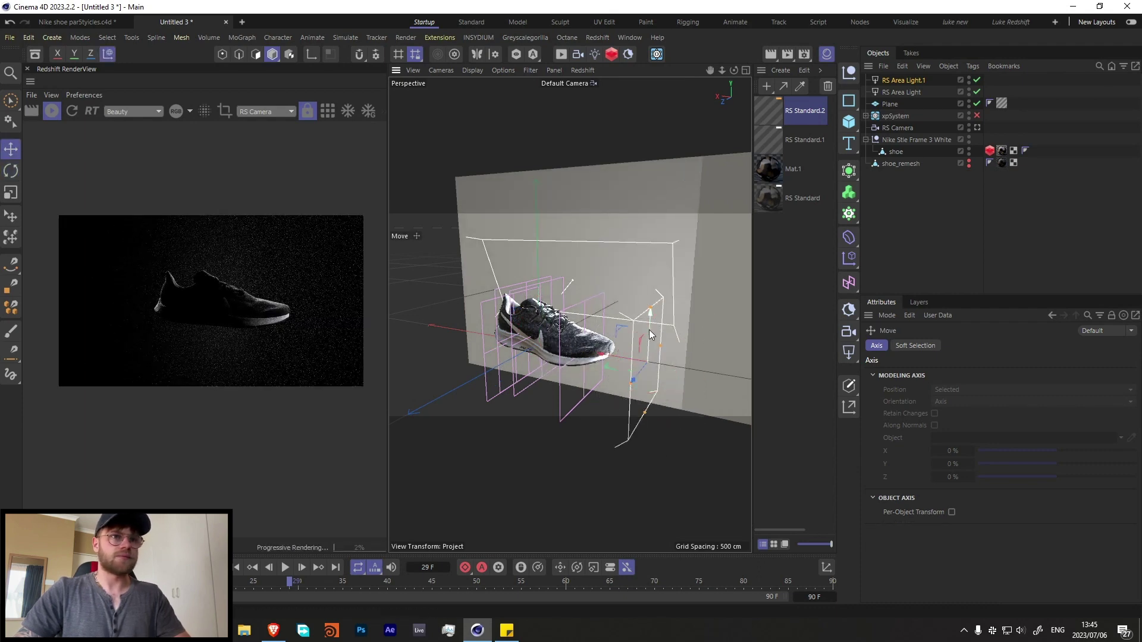
drag(648, 329, 610, 330)
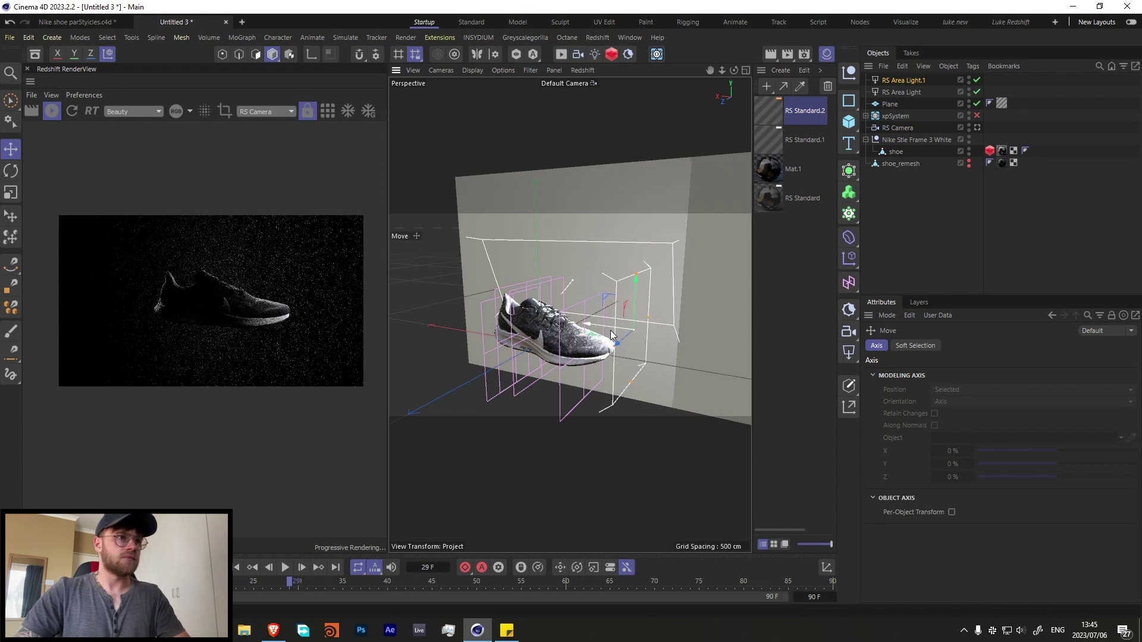
Step: Shift the toe-side area light slightly away from the shoe and set its intensity to about 7.09
click(908, 80)
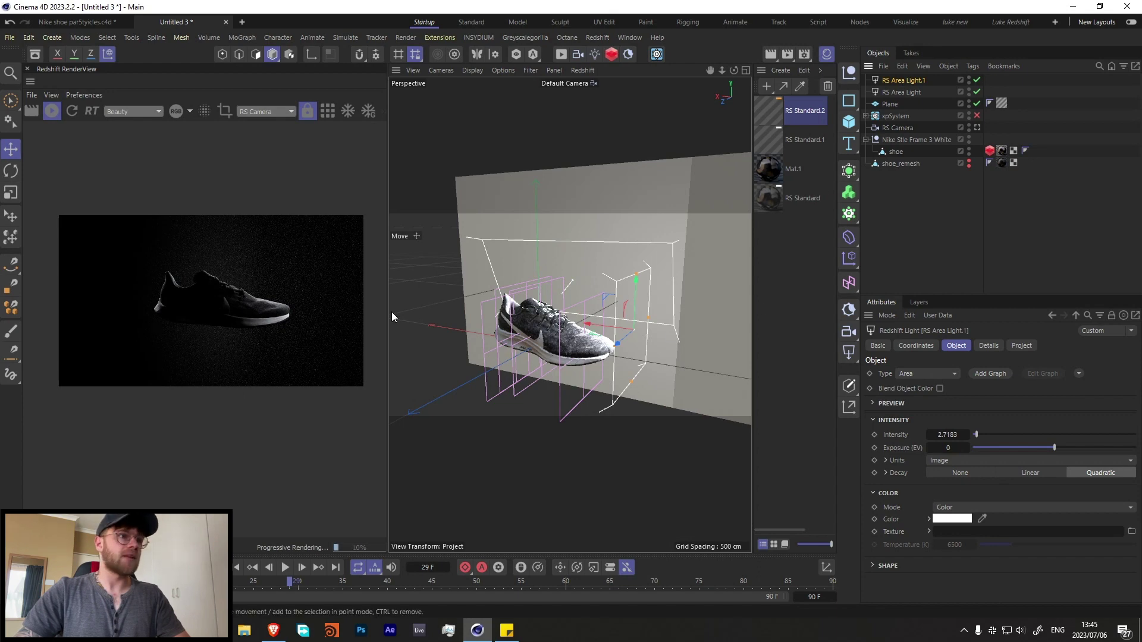
drag(618, 333, 623, 333)
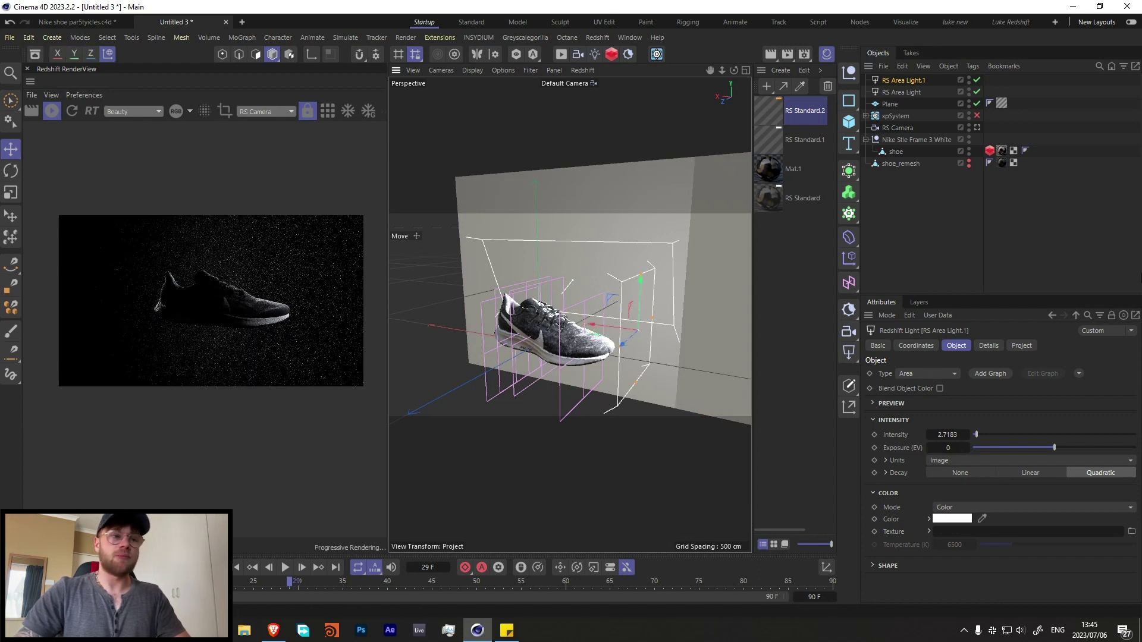
drag(976, 434, 984, 436)
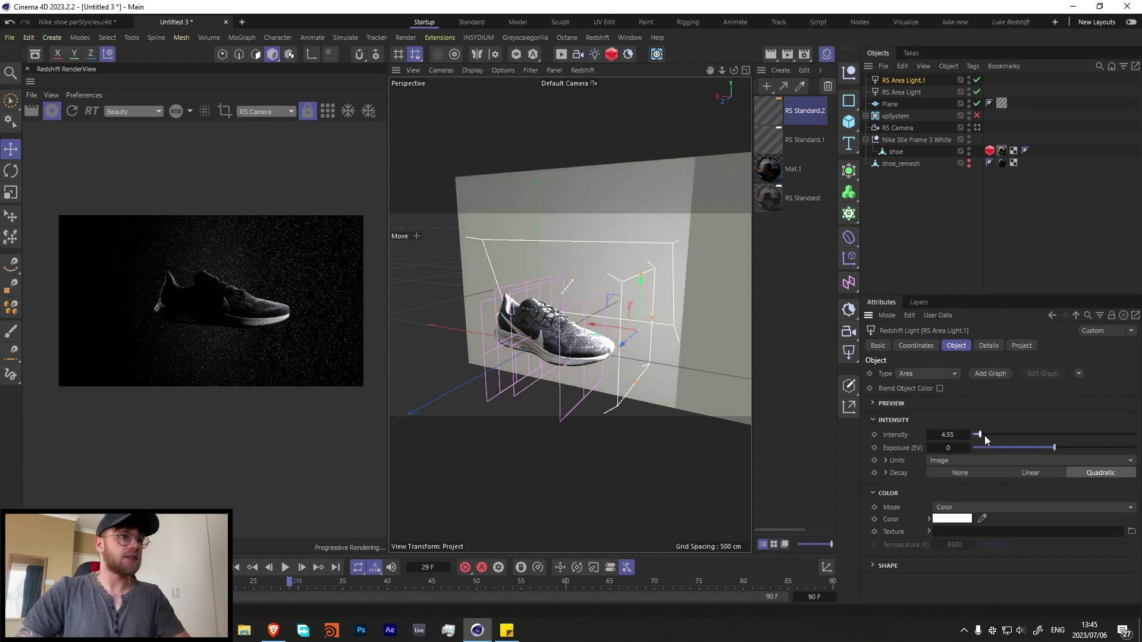
click(920, 200)
Step: Duplicate the toe-side area light, move the copy to the heel side and rotate it to face the shoe
ctrl+drag(908, 79, 906, 77)
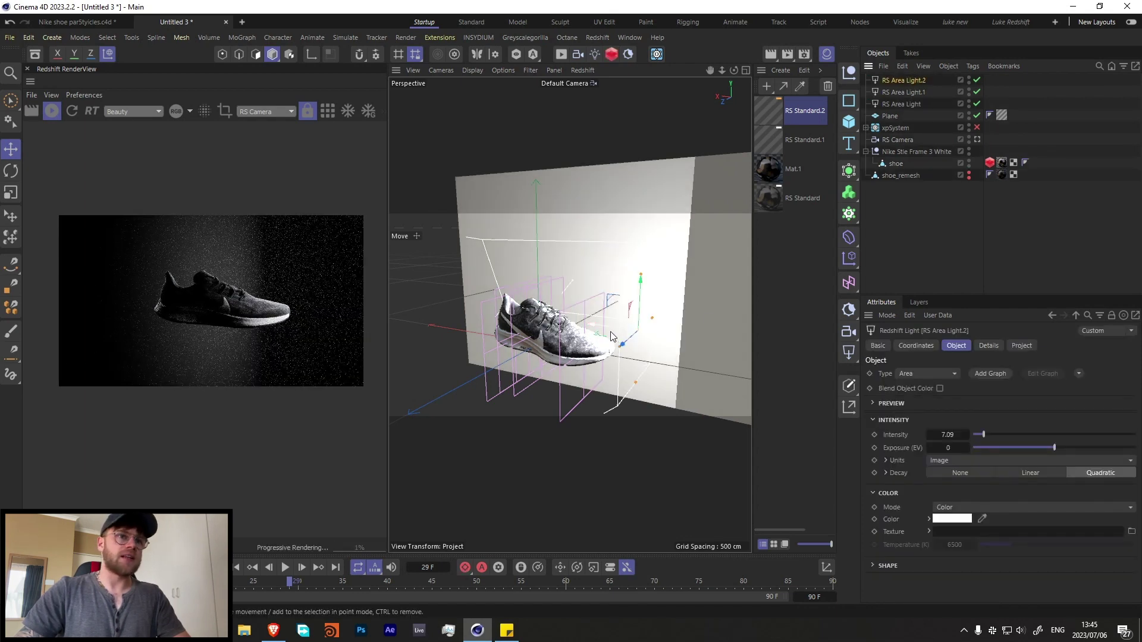
drag(568, 309, 395, 326)
key(r)
key(e)
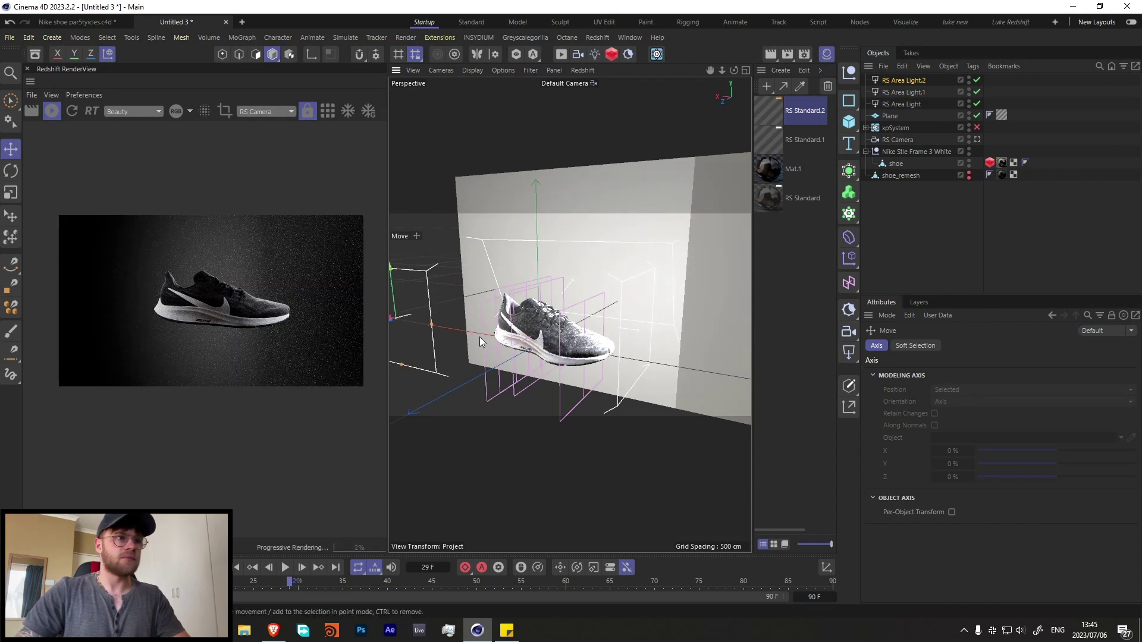
alt+drag(479, 337, 547, 369)
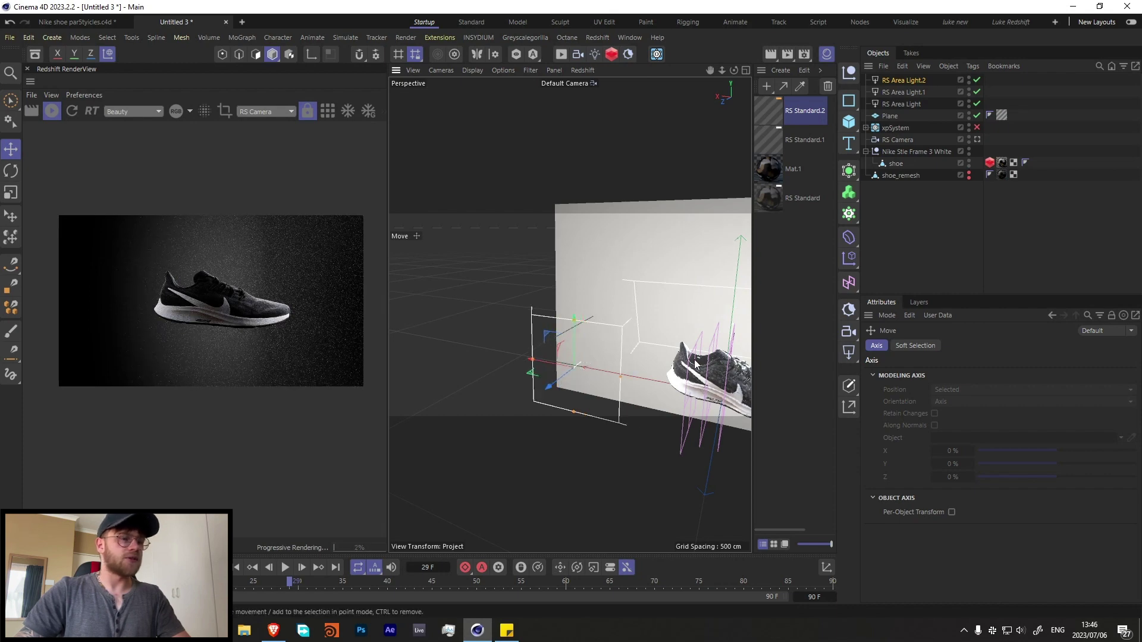
Step: Duplicate the area light at the shoe's toe side and colour the copy orange (RGB 255, 162, 40)
alt+drag(711, 365, 585, 349)
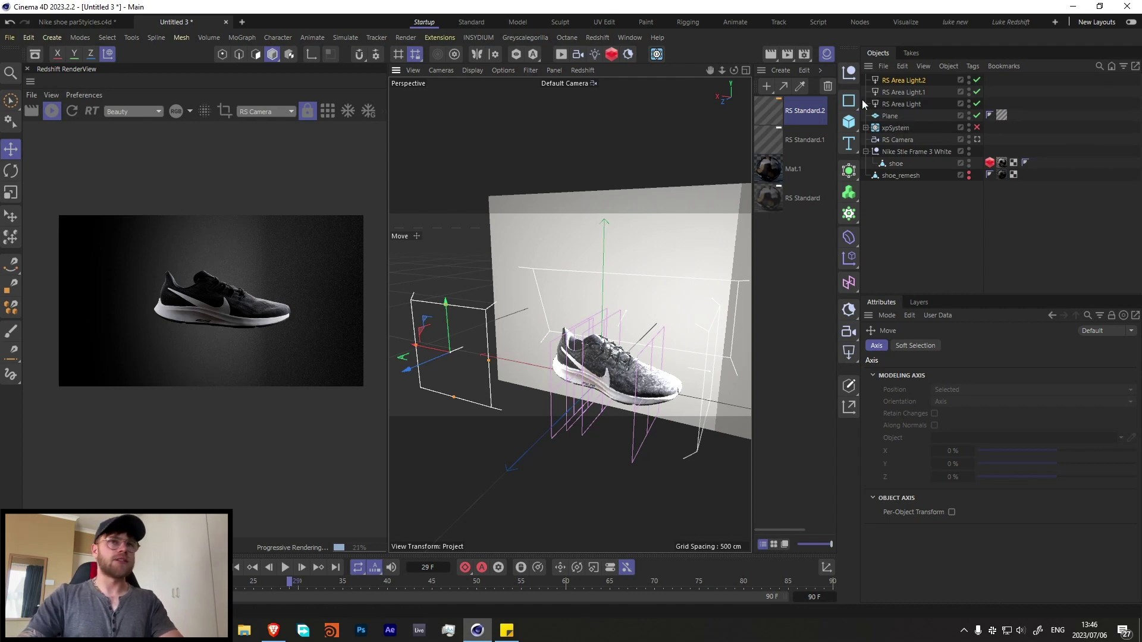
ctrl+drag(903, 73, 903, 76)
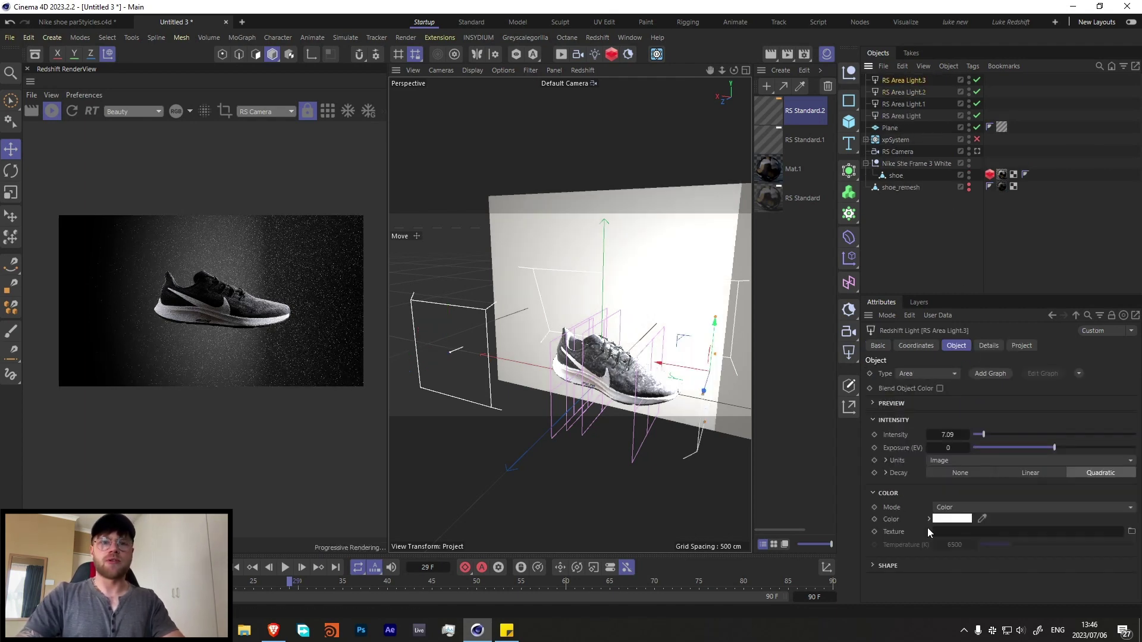
click(948, 522)
drag(904, 480, 715, 372)
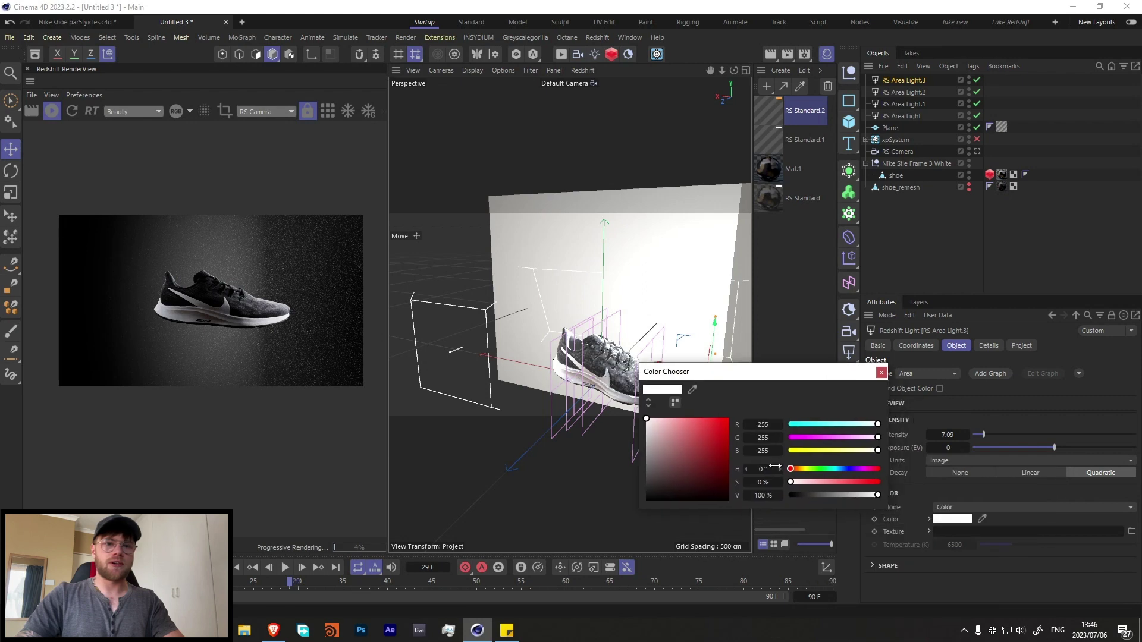
drag(791, 469, 800, 470)
click(717, 419)
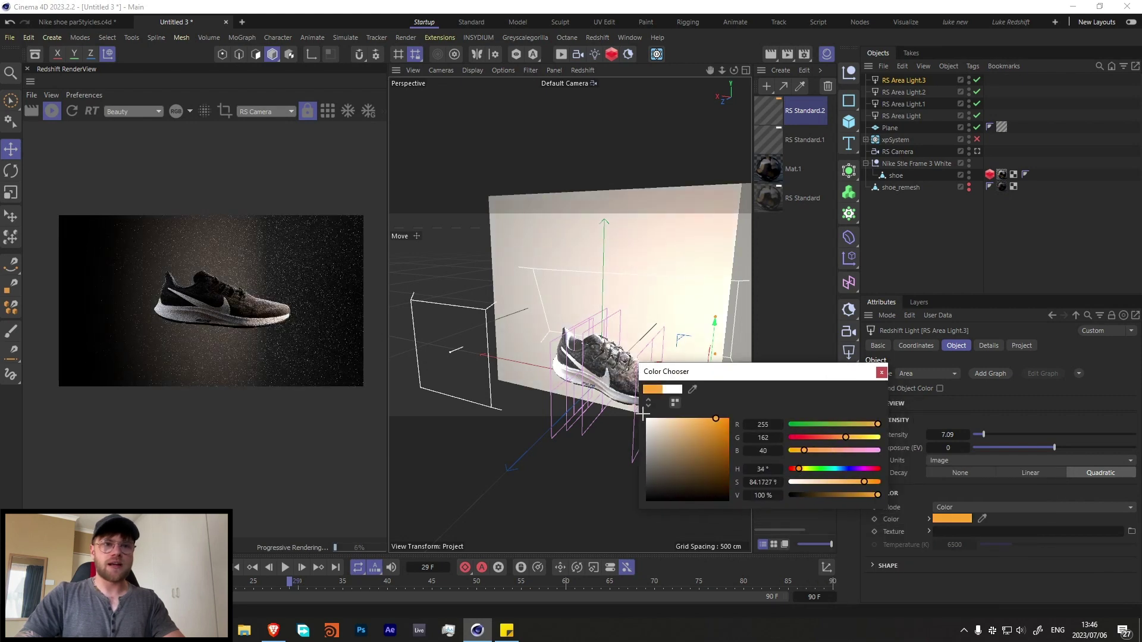
click(882, 373)
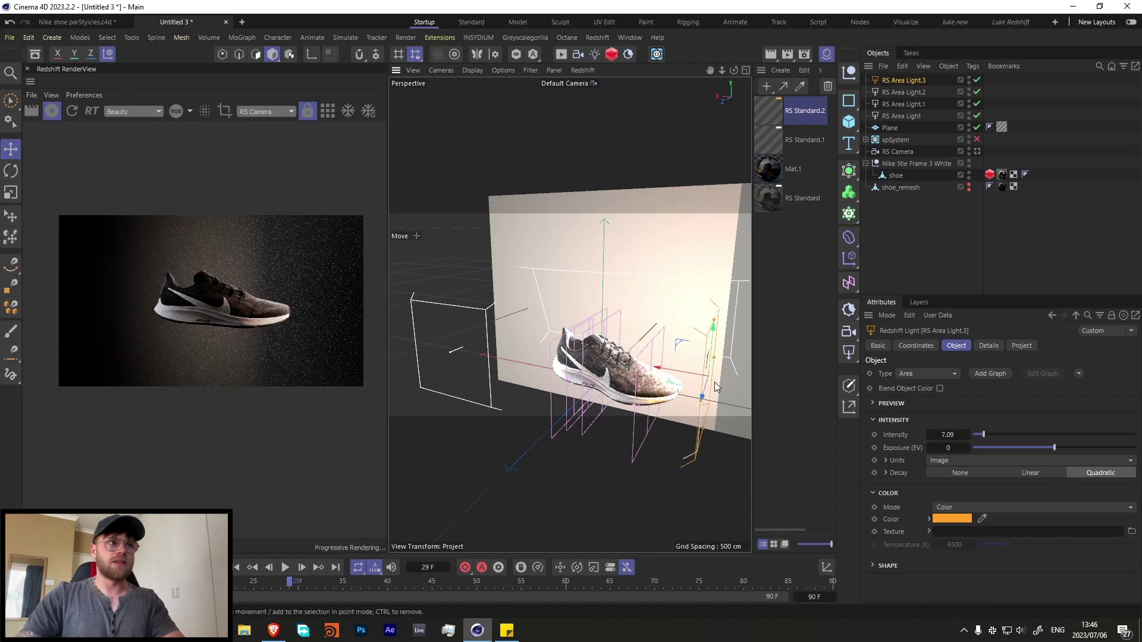
Step: Move the orange area light behind the shoe's toe, rotate it towards the shoe and set its intensity to about 35.82
drag(715, 382, 666, 365)
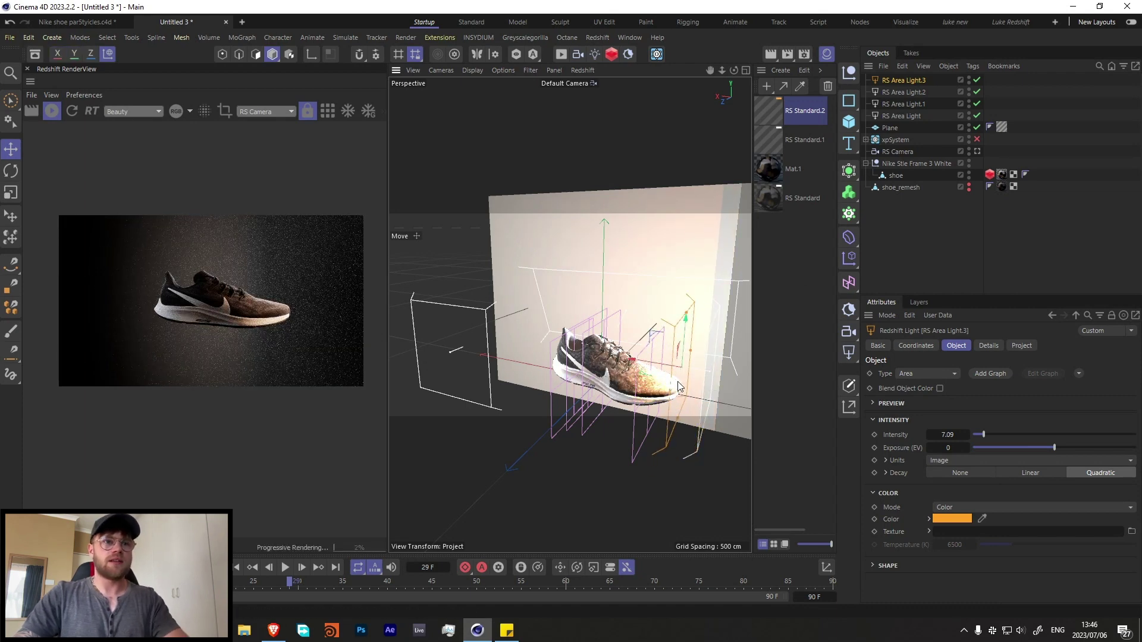
key(r)
drag(690, 381, 727, 369)
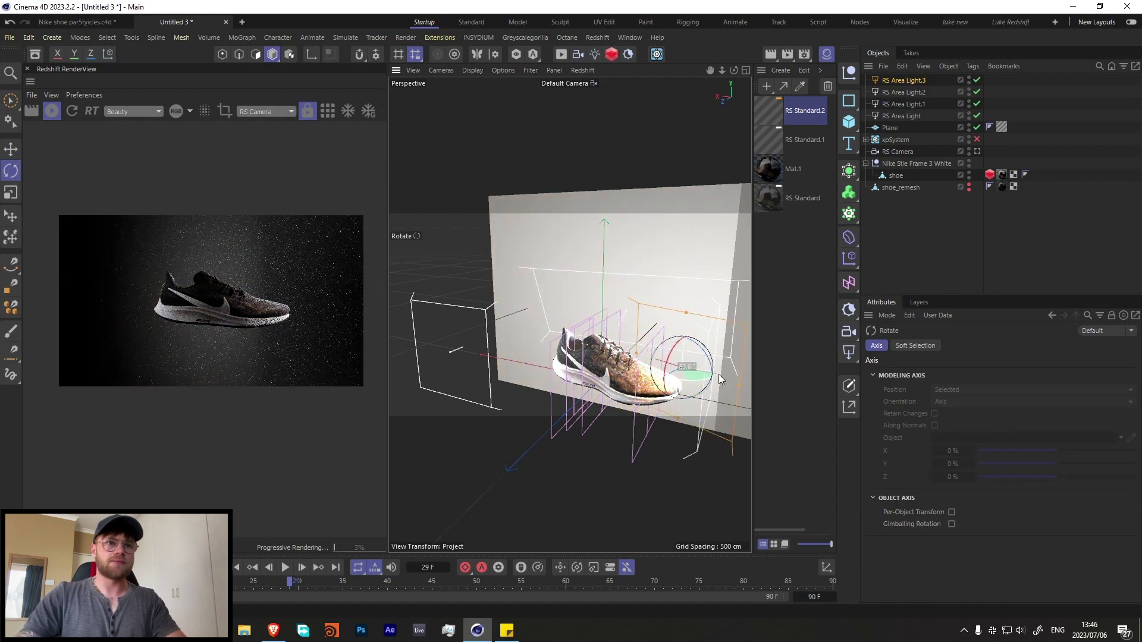
key(e)
key(r)
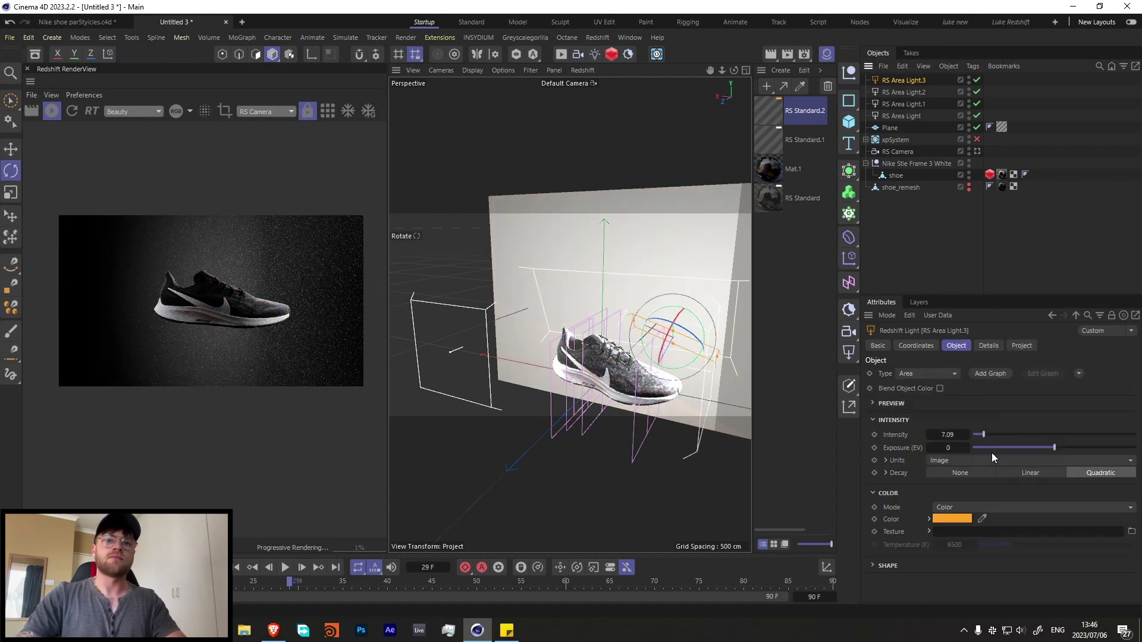
key(e)
alt+drag(666, 351, 389, 358)
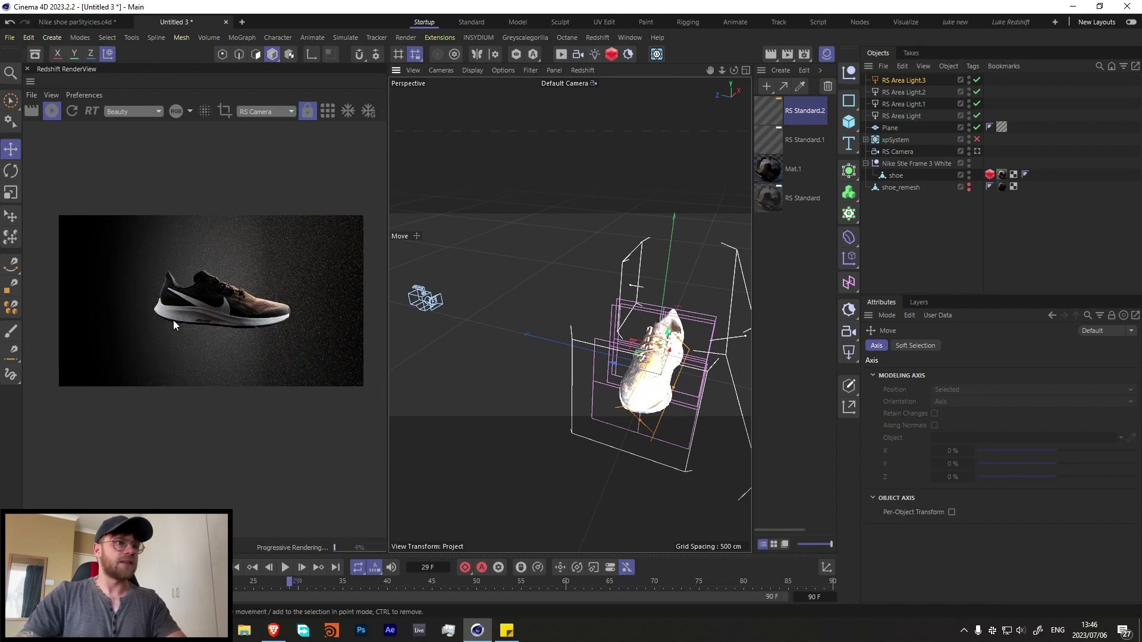
click(898, 81)
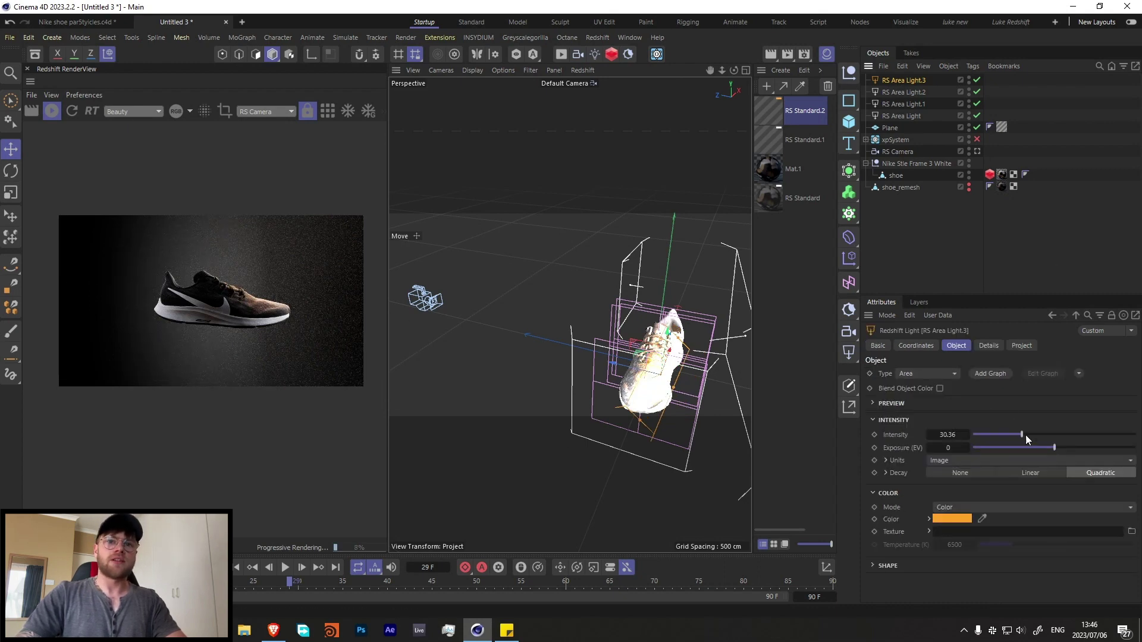
drag(1025, 434, 1031, 434)
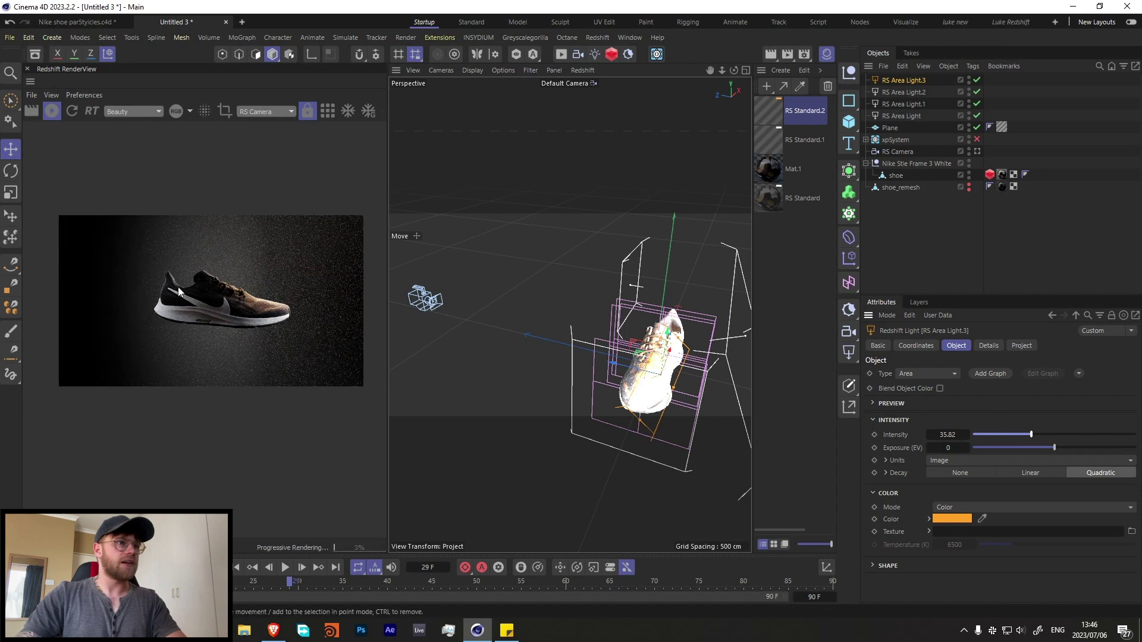
Step: Duplicate the orange area light, move the copy behind the shoe's heel and rotate it towards the shoe
ctrl+drag(900, 80, 905, 75)
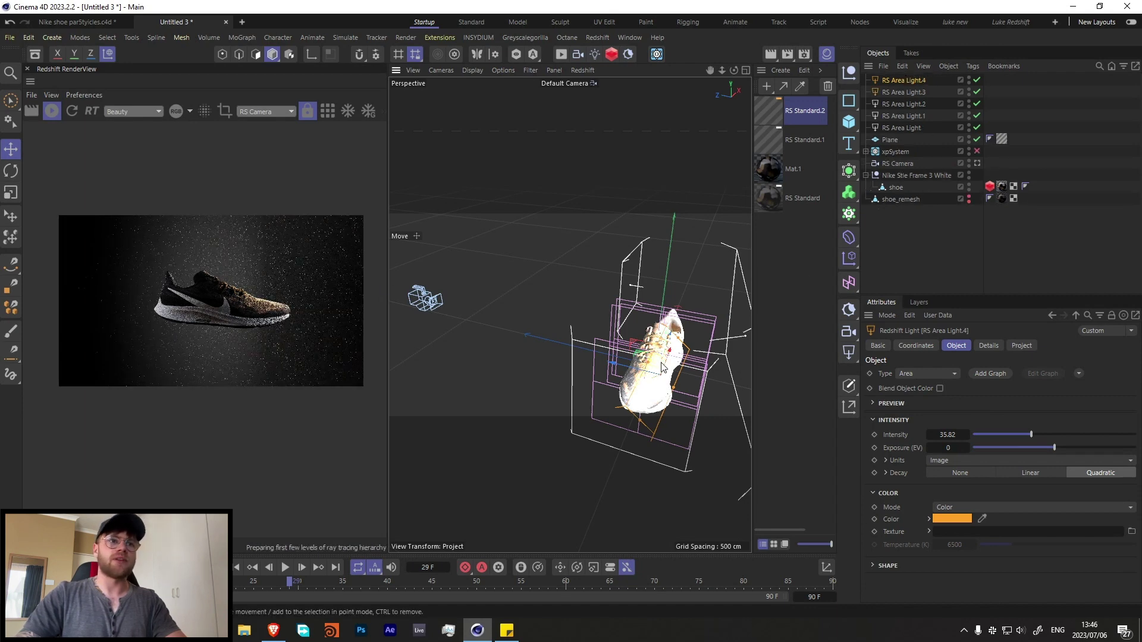
alt+drag(750, 380, 548, 364)
key(r)
key(e)
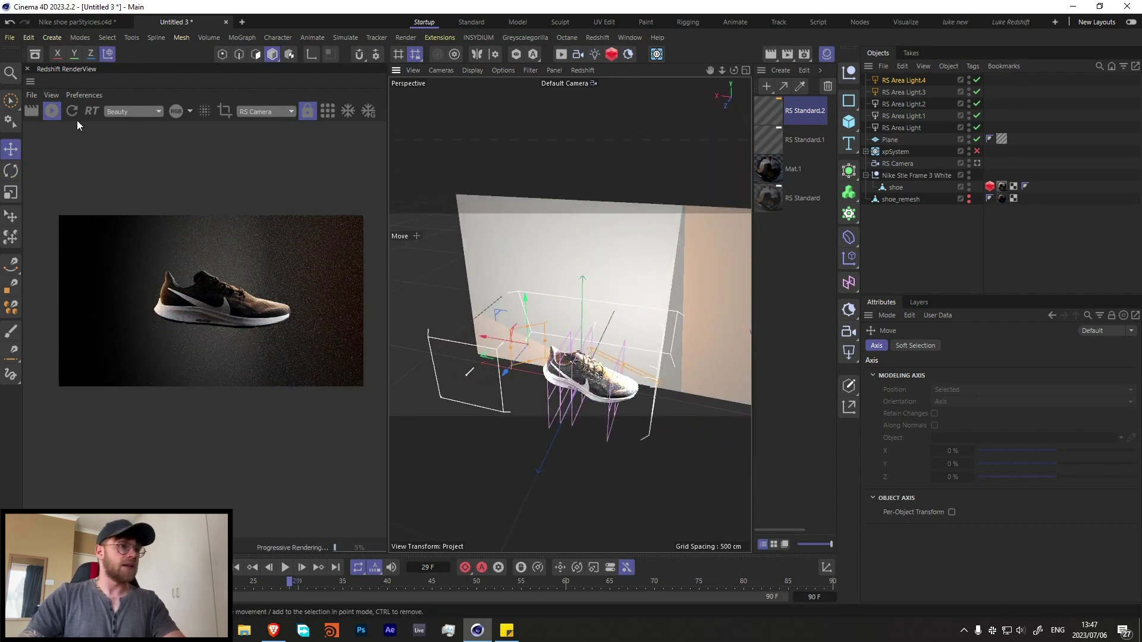
Step: With xpSystem enabled, play the particle simulation to frame 32 and render it live through the RS Camera
click(51, 111)
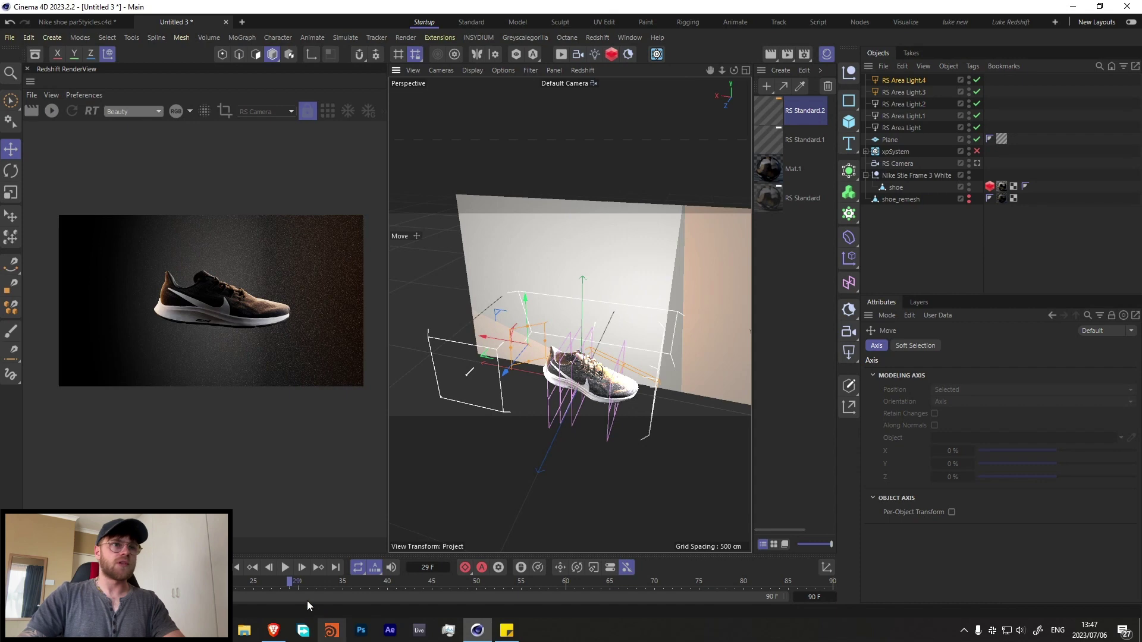
click(285, 568)
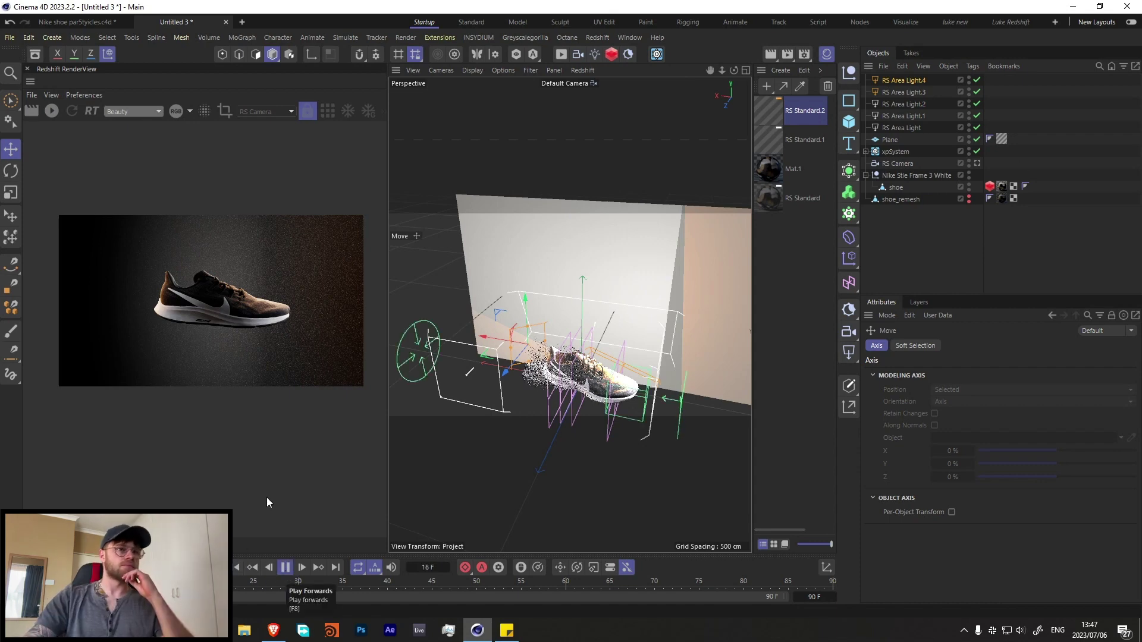
click(285, 567)
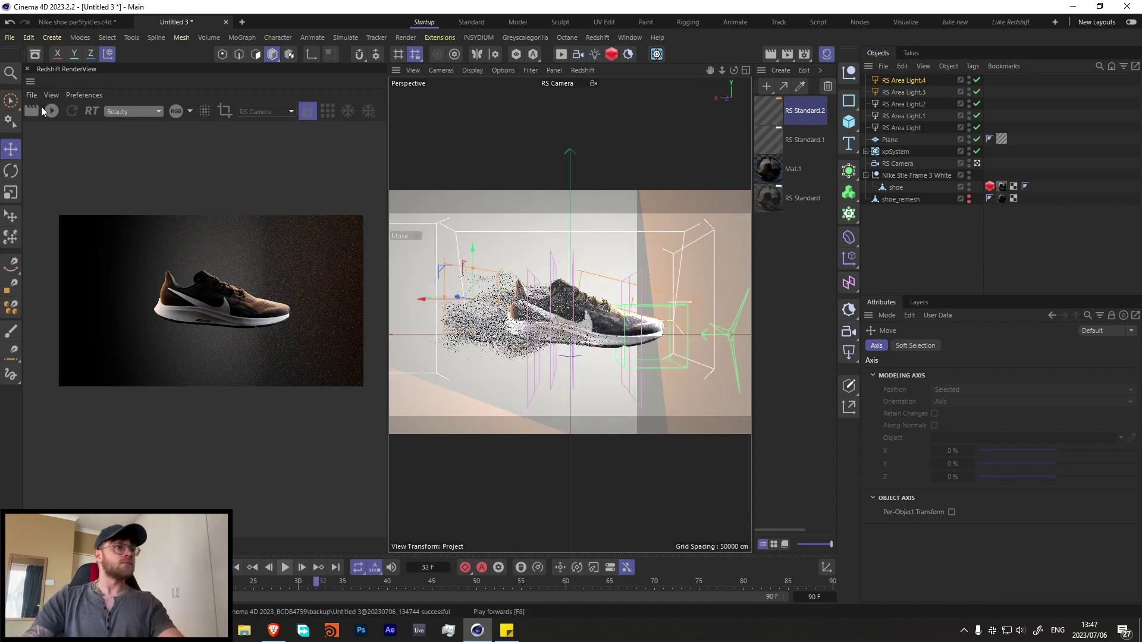
click(52, 111)
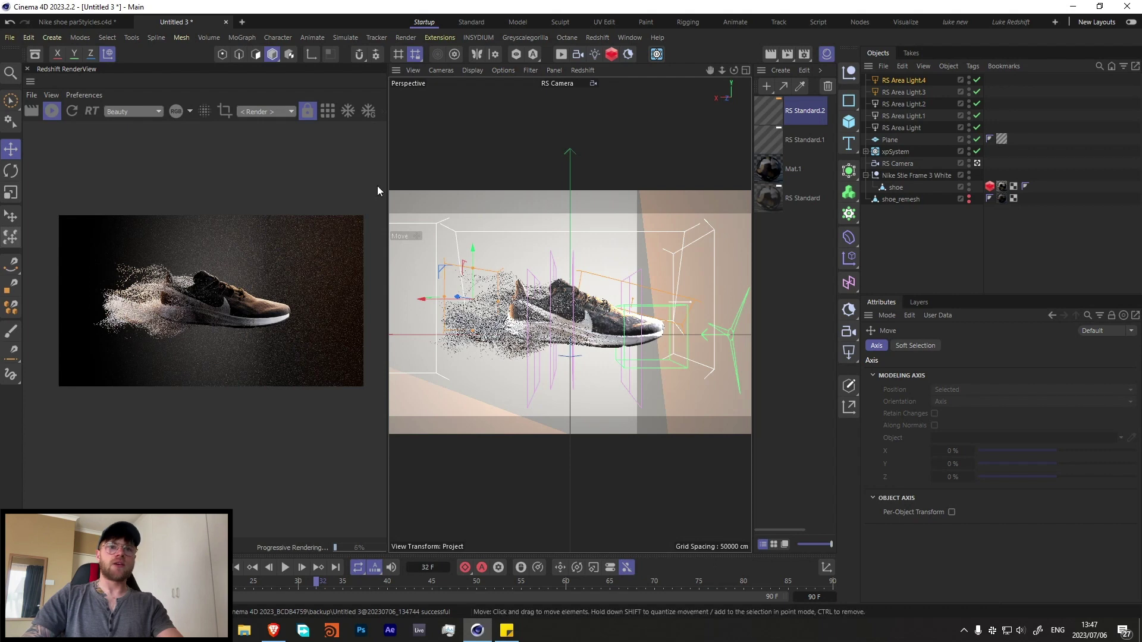
Step: In the RS Standard.2 node graph, connect the Ramp's Out Color to the standard material's Emission Color
click(775, 140)
click(762, 107)
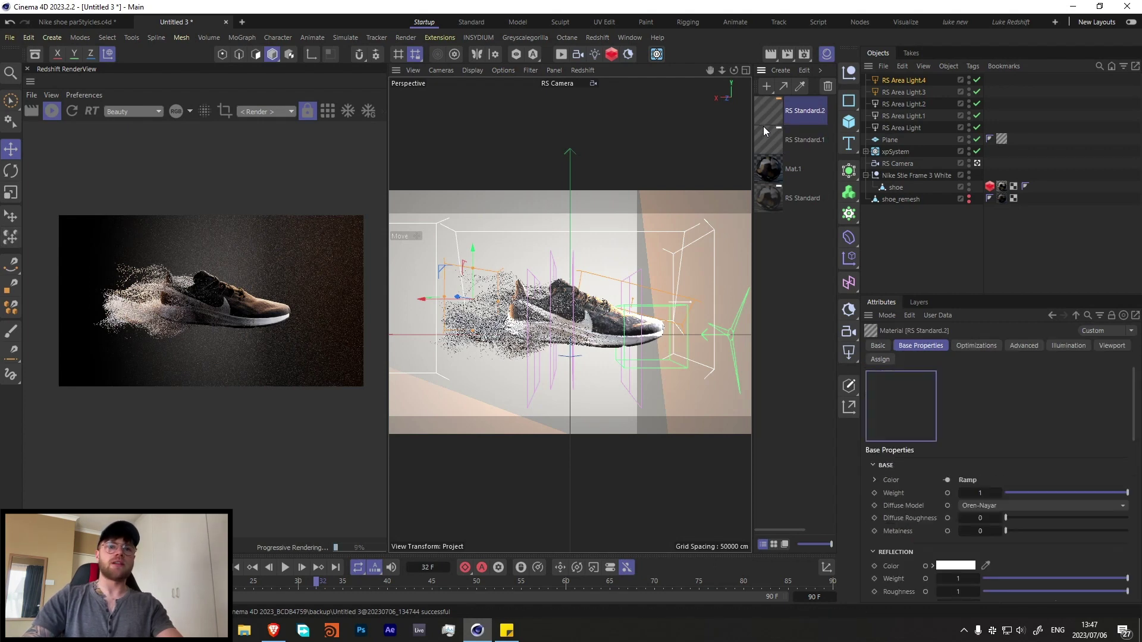
double_click(781, 113)
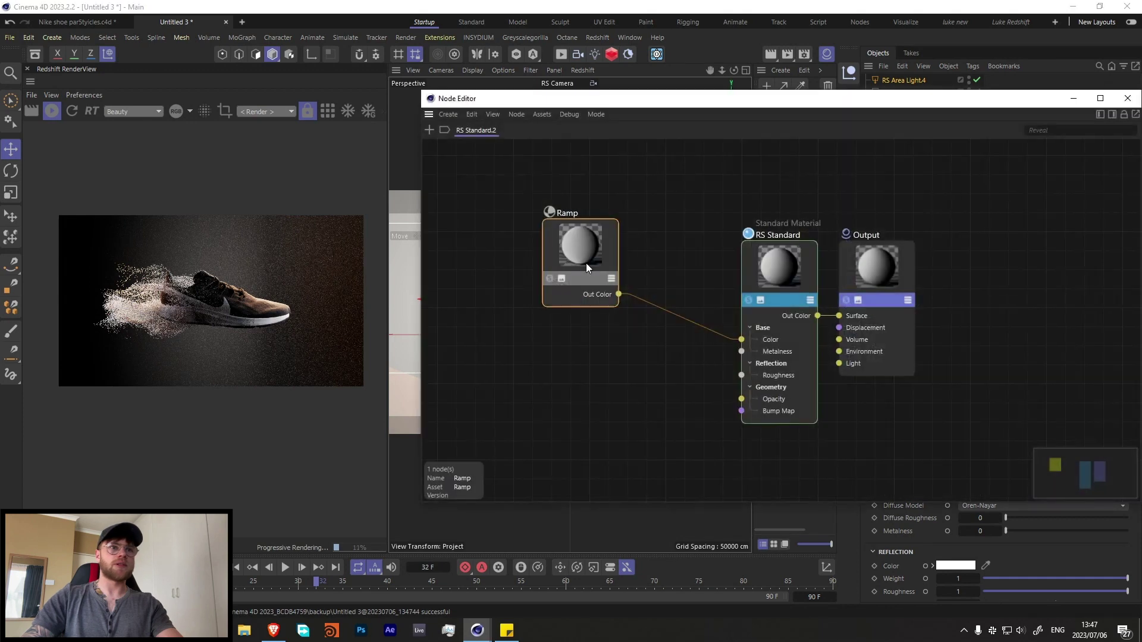
click(550, 270)
drag(744, 271, 776, 293)
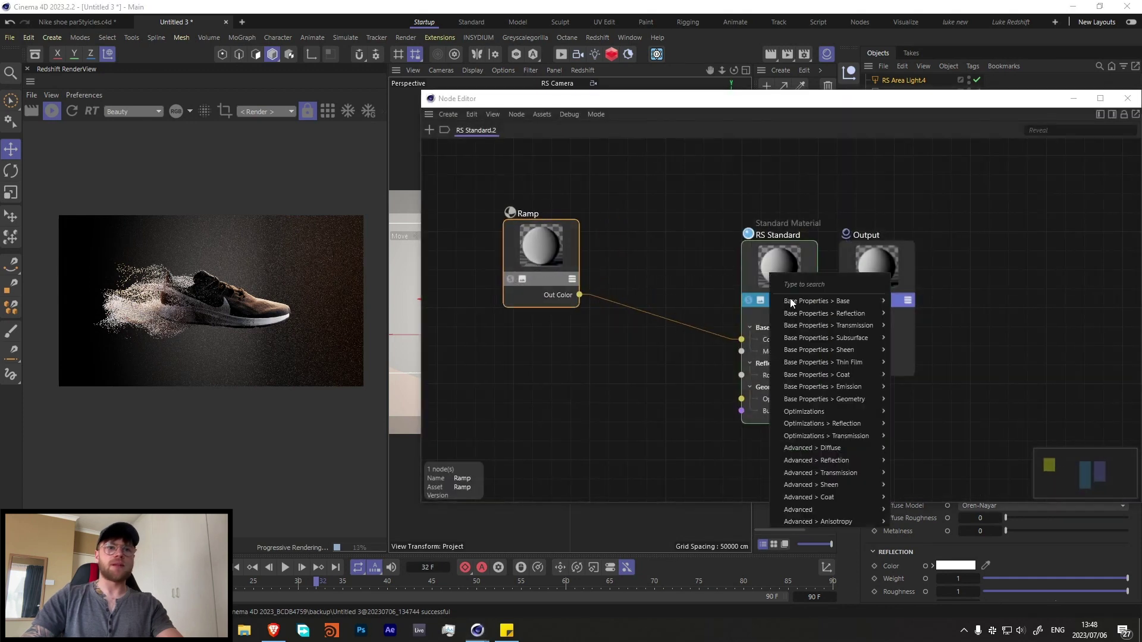
click(845, 390)
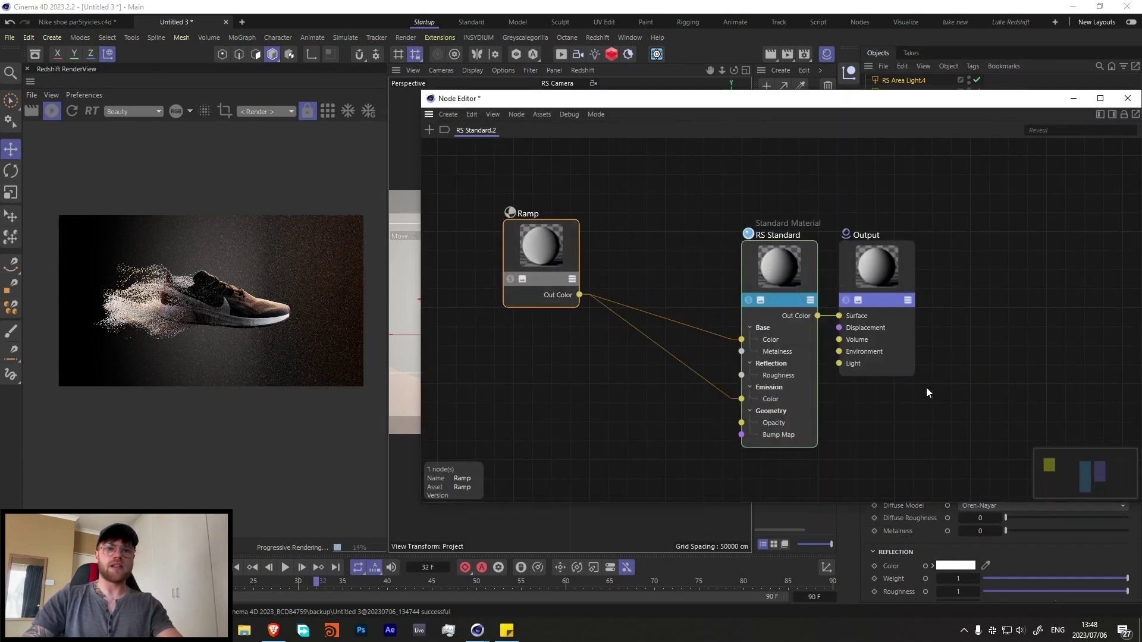
Step: Set the RS Standard.2 material's emission weight to 1 and close its node graph
click(770, 273)
click(1109, 115)
scroll(972, 378, down, 10)
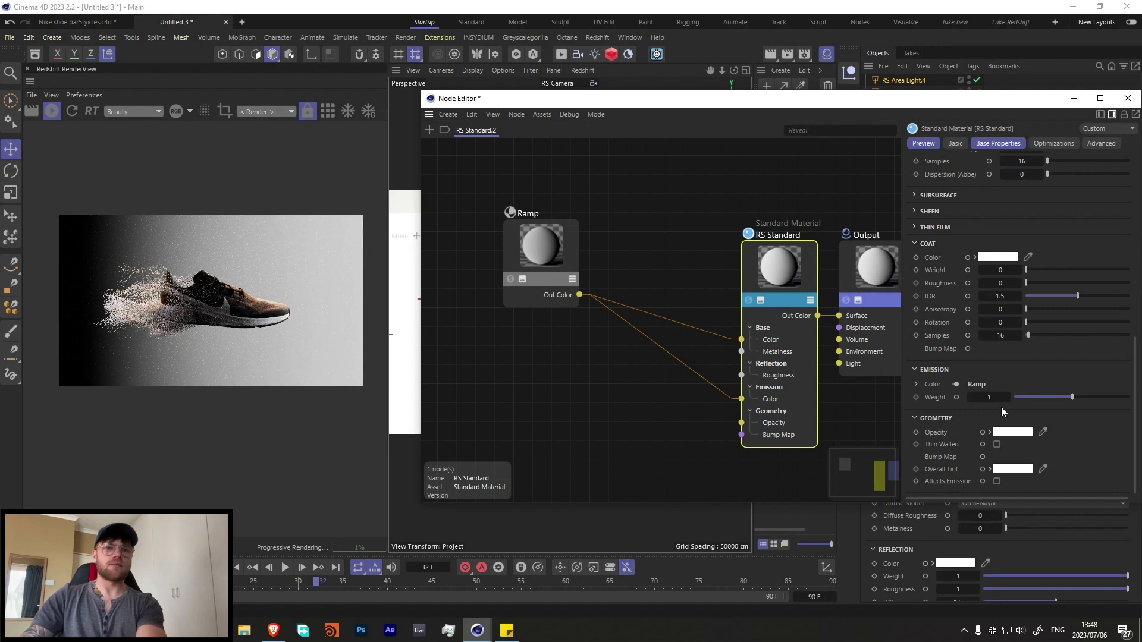
click(1127, 99)
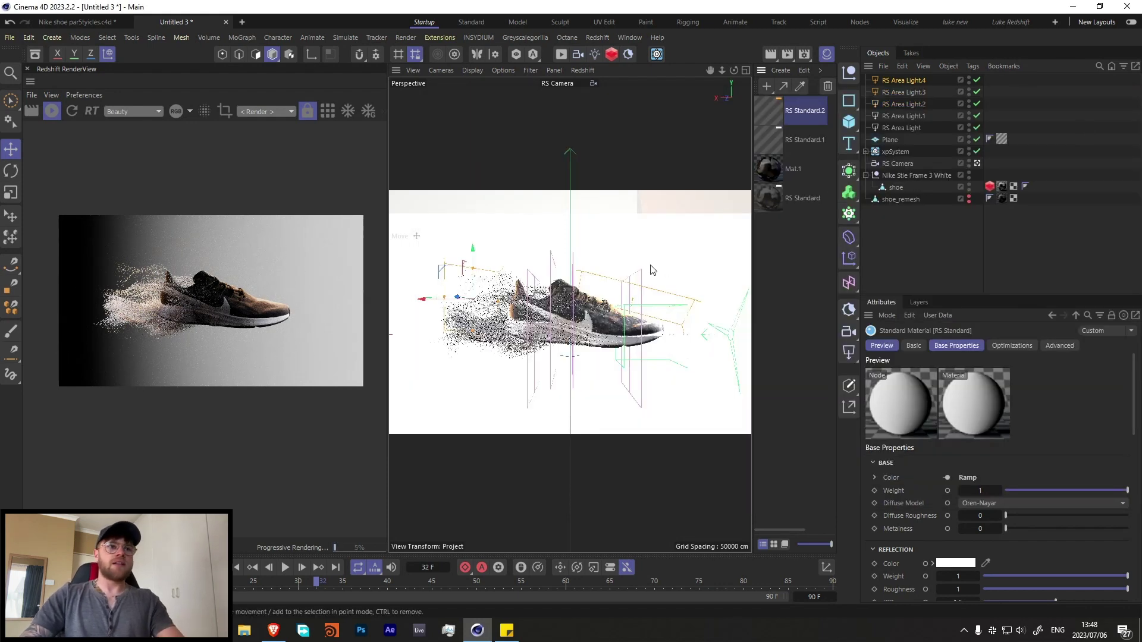
Step: Shift the background plane sideways towards the shoe's toe to reposition its gradient
click(890, 141)
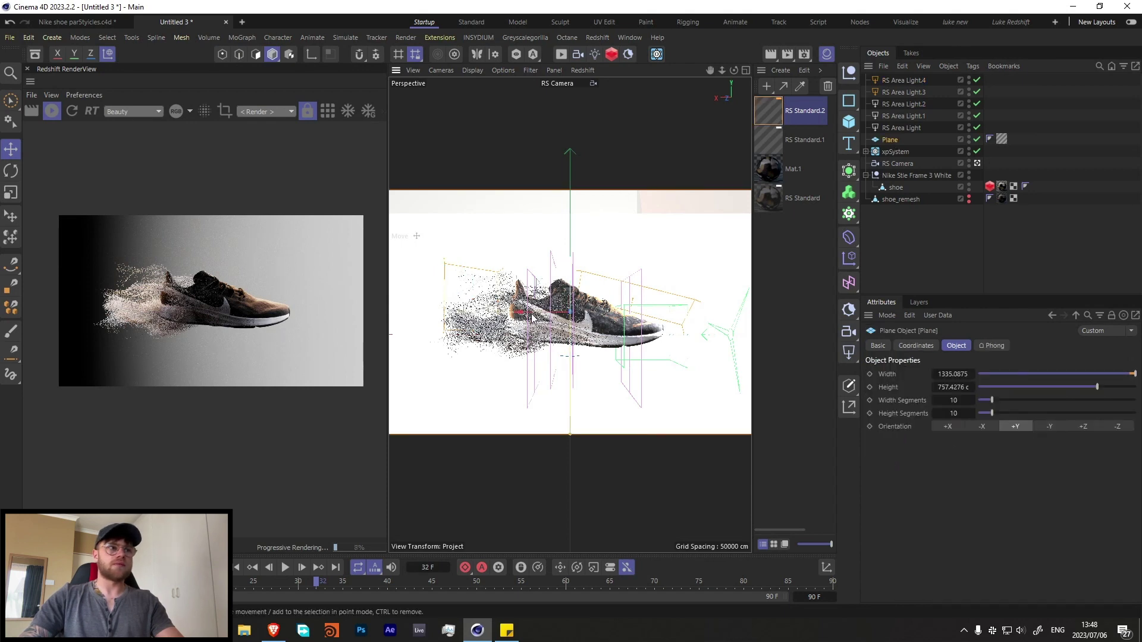
drag(521, 317, 526, 317)
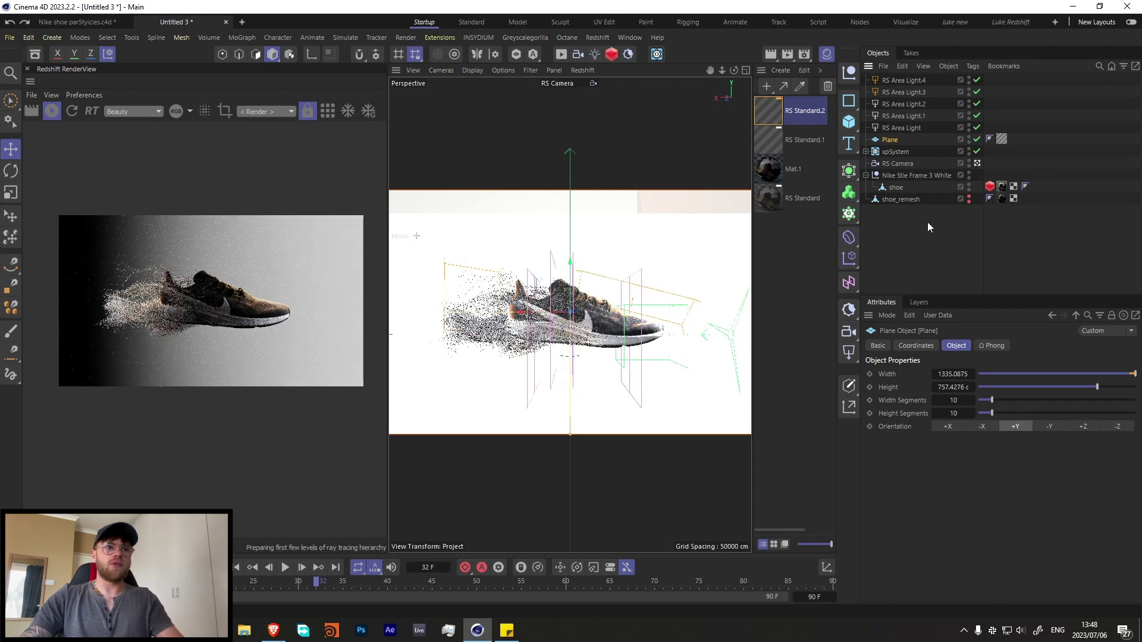
click(543, 319)
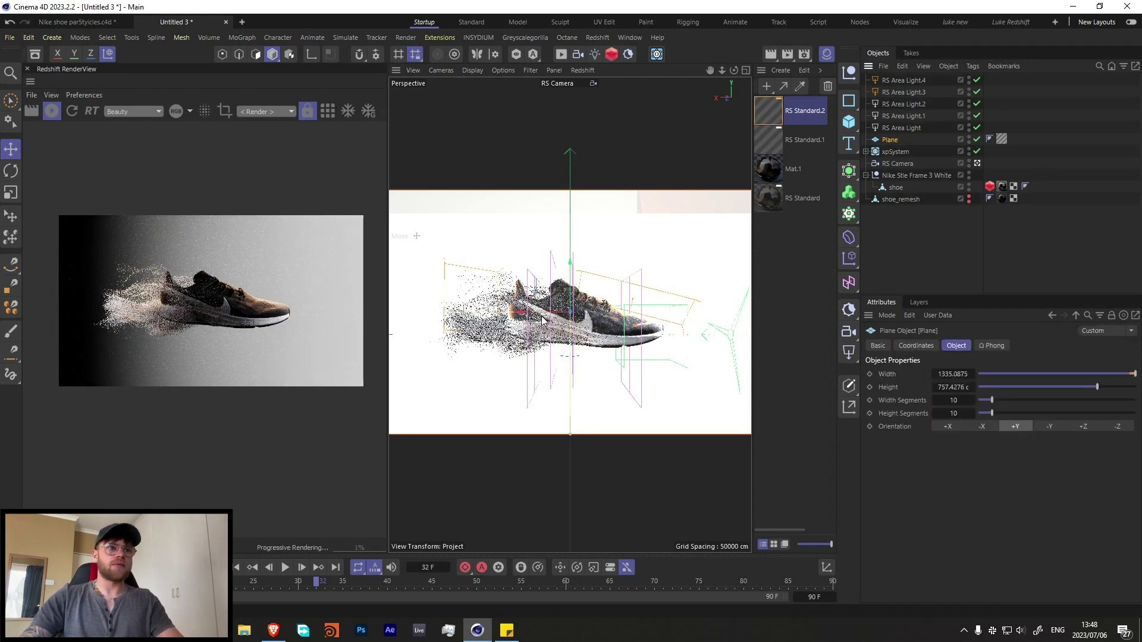
key(space)
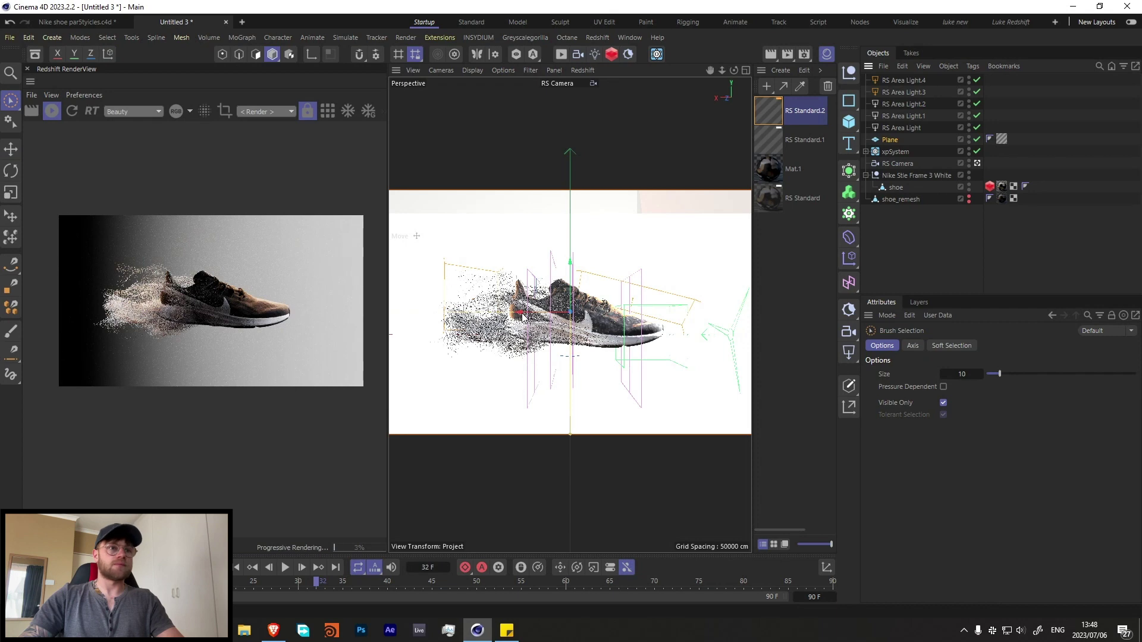
drag(540, 318, 547, 319)
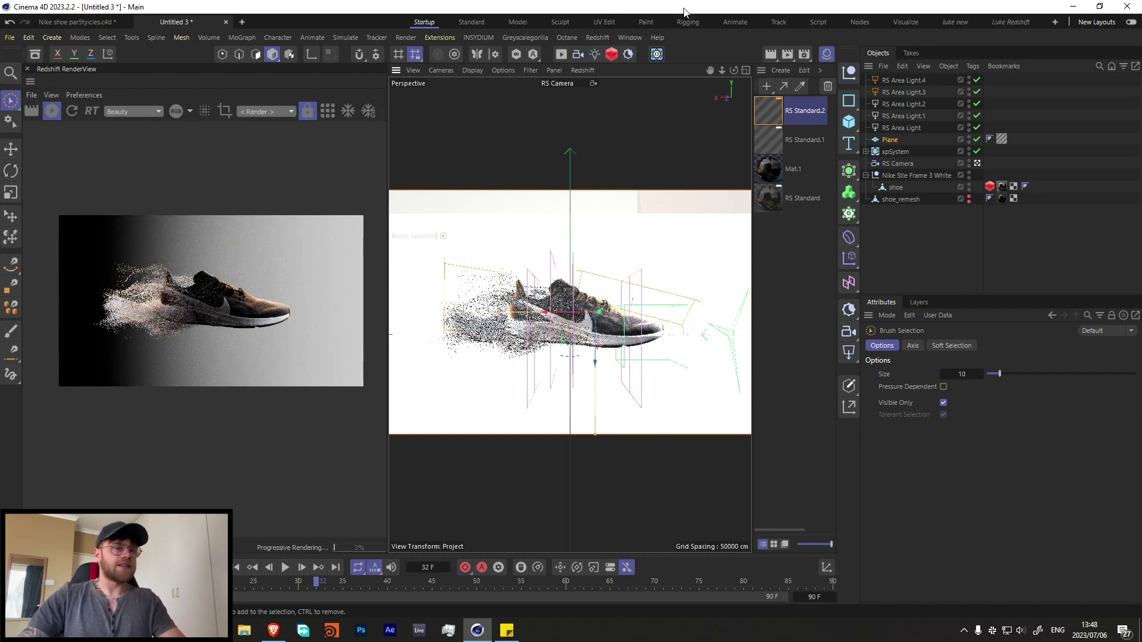
Step: Add another Redshift area light, then stop the live render, disable xpSystem and return to the default camera
click(617, 70)
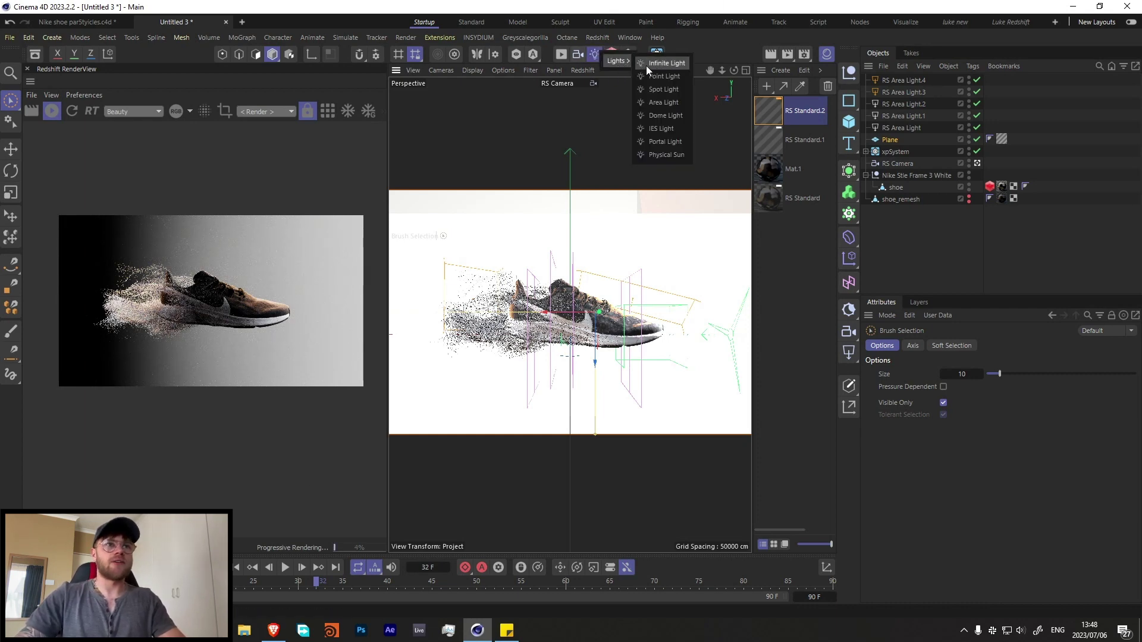
click(658, 102)
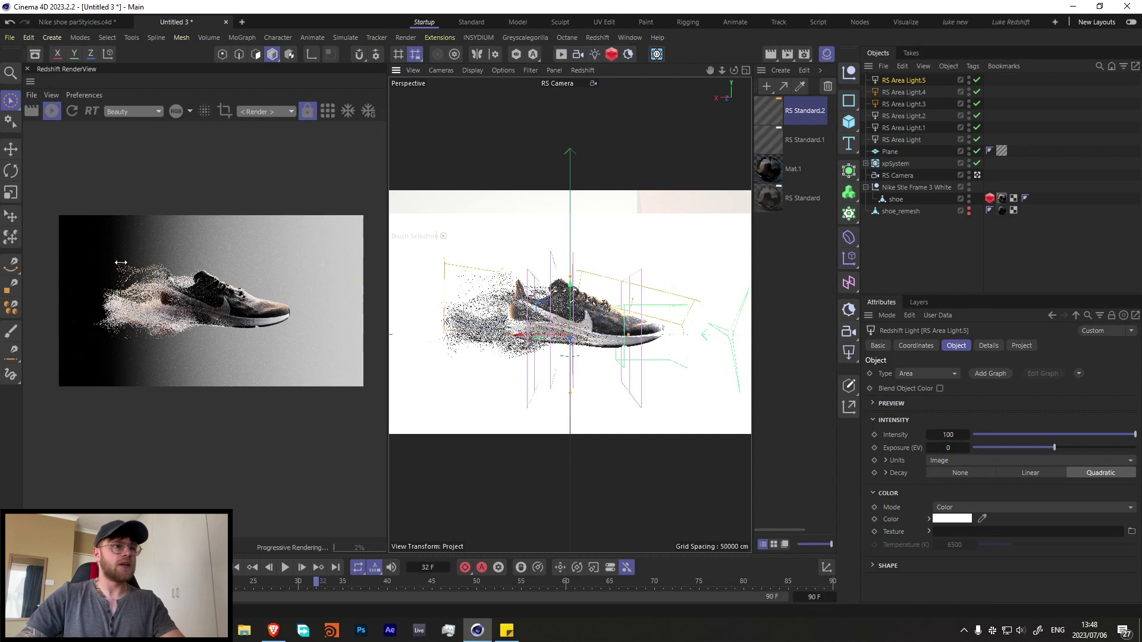
click(51, 111)
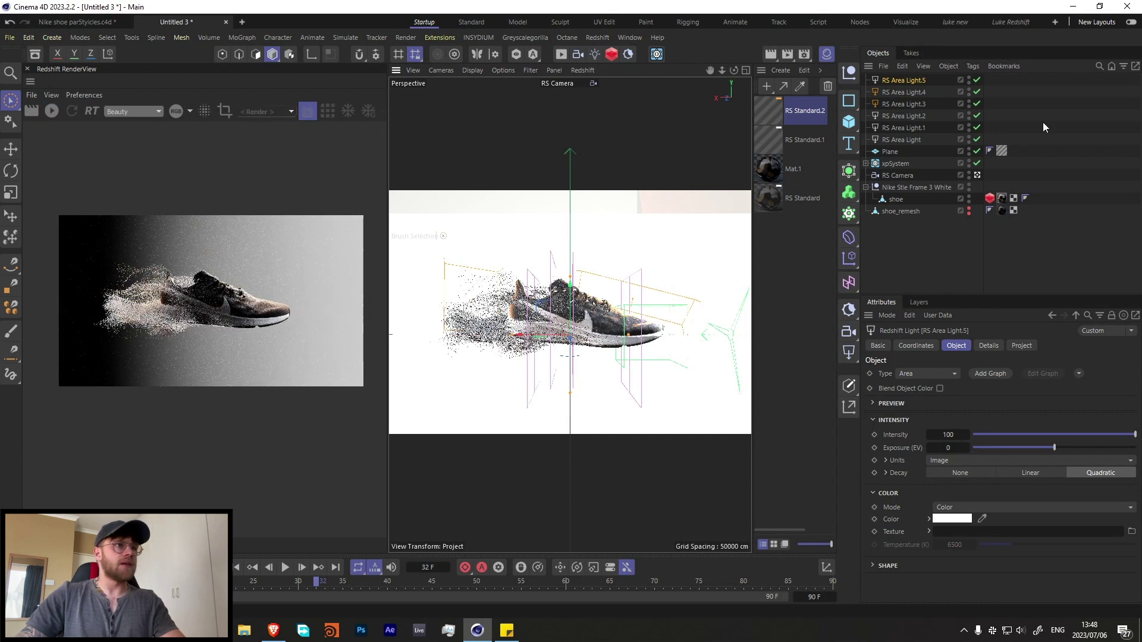
click(977, 164)
click(977, 164)
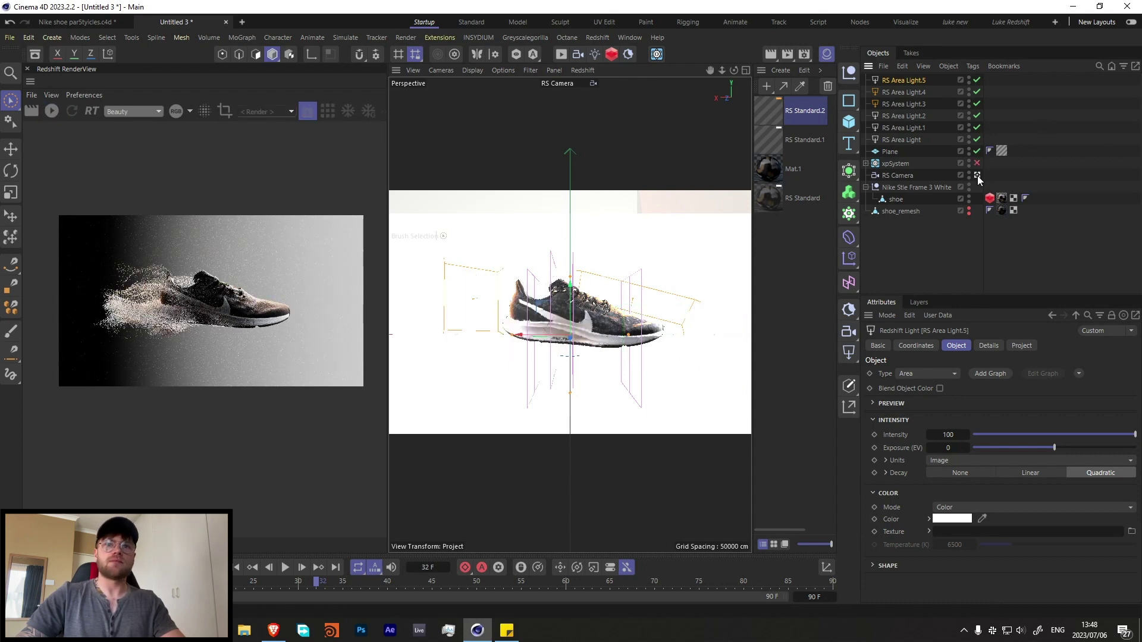
click(977, 174)
Step: Place the new area light in front of the shoe, rotate it and shape it into a strip about 17.9 by 586.4 cm with spread 0
key(r)
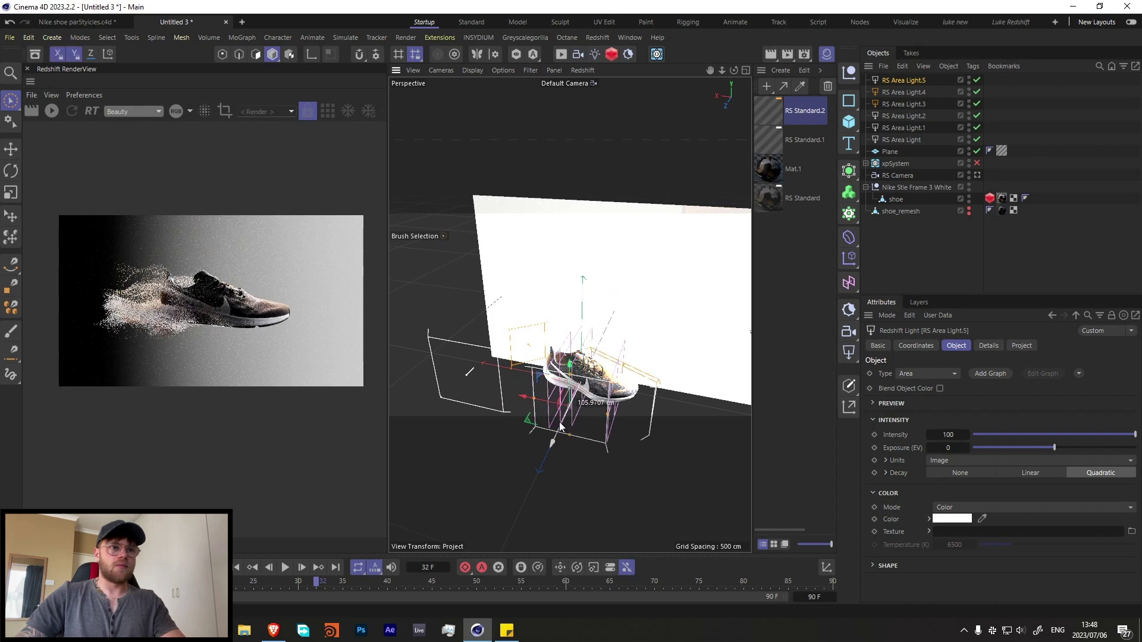
drag(580, 440, 460, 290)
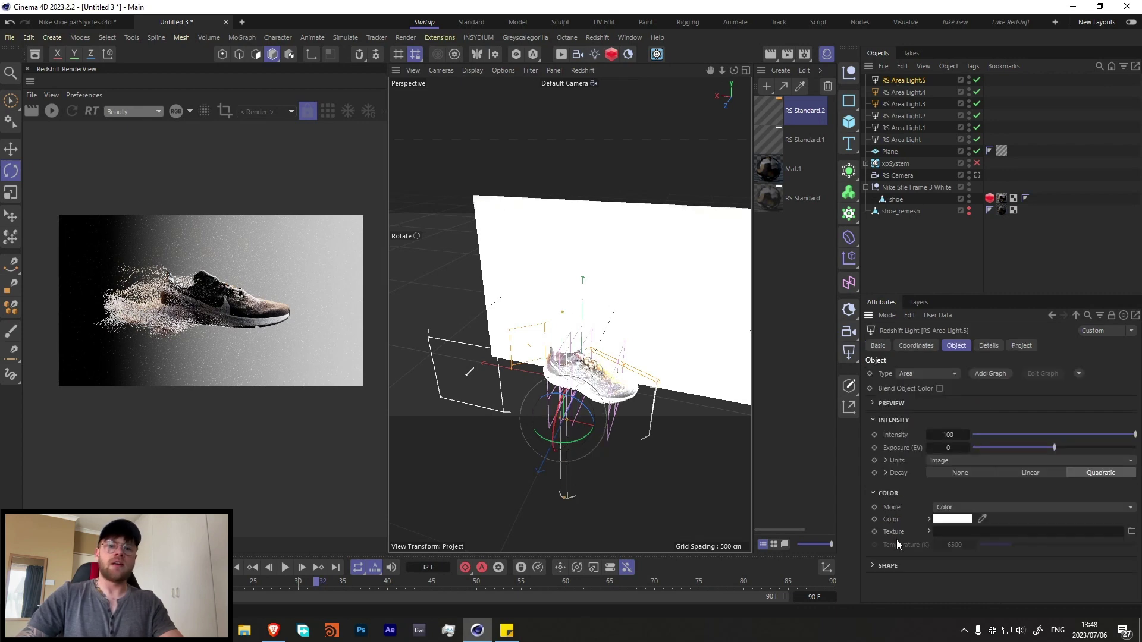
click(888, 565)
scroll(933, 552, down, 3)
drag(1001, 547, 988, 547)
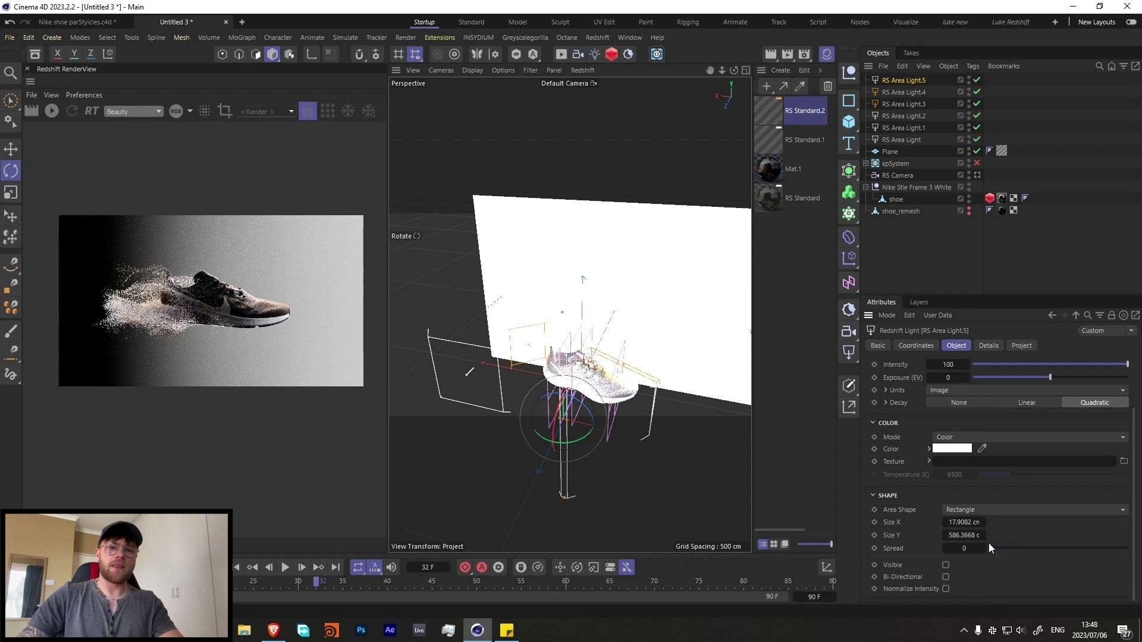
Step: Restart the live render through RS Camera, then tilt the strip light to run diagonally along the shoe and raise it onto the shoe's side
click(52, 111)
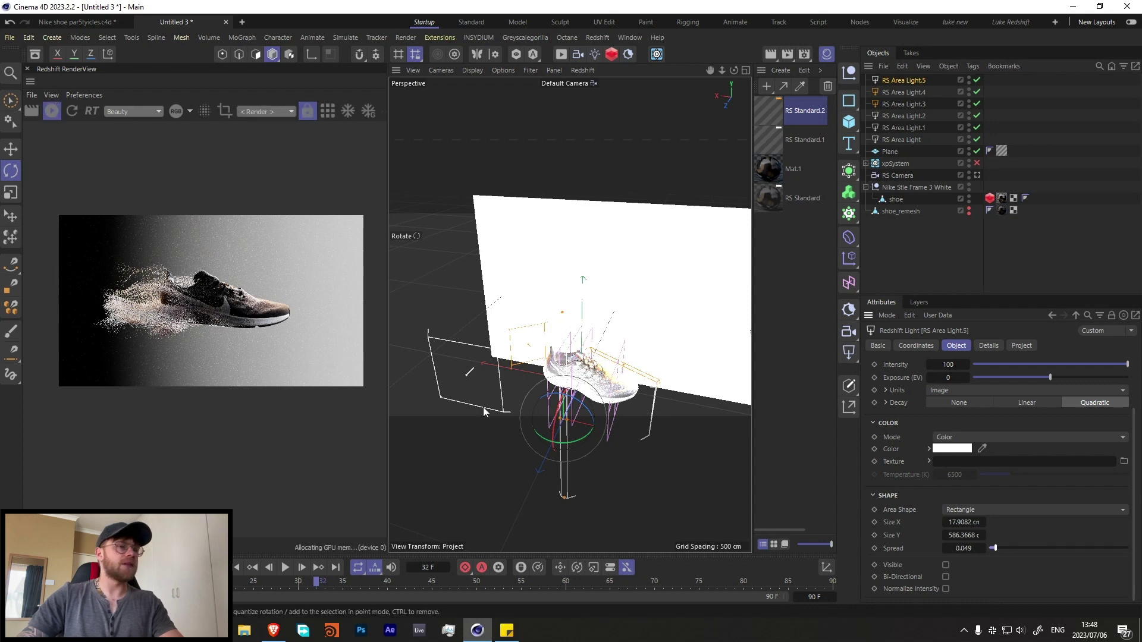
click(977, 175)
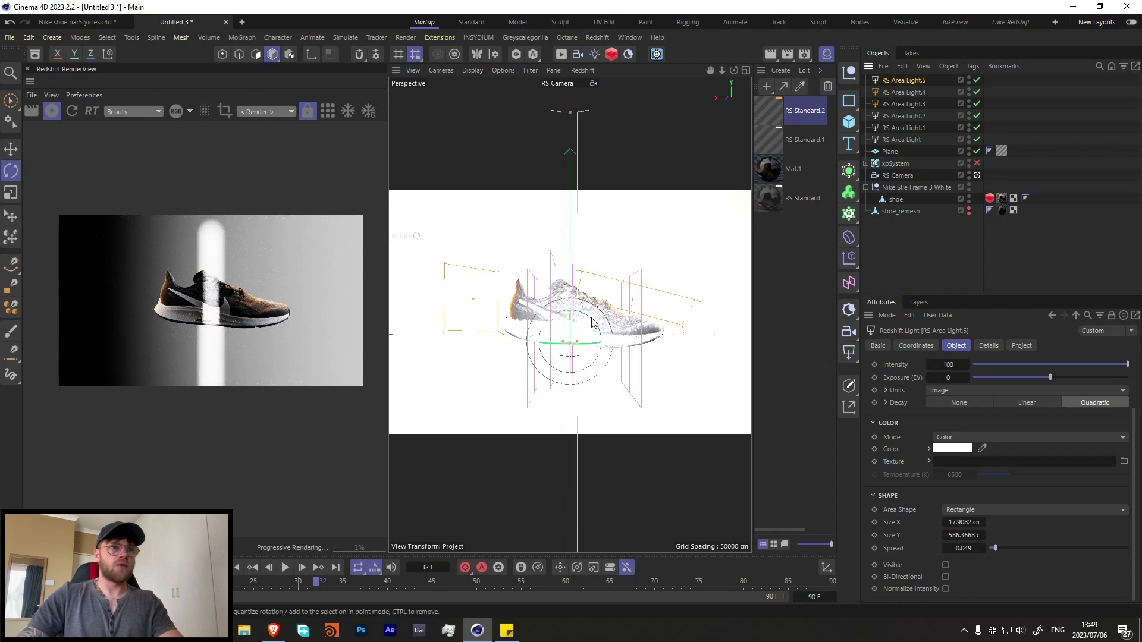
mouse_move(592, 322)
mouse_down()
mouse_move(571, 333)
mouse_move(534, 310)
mouse_up()
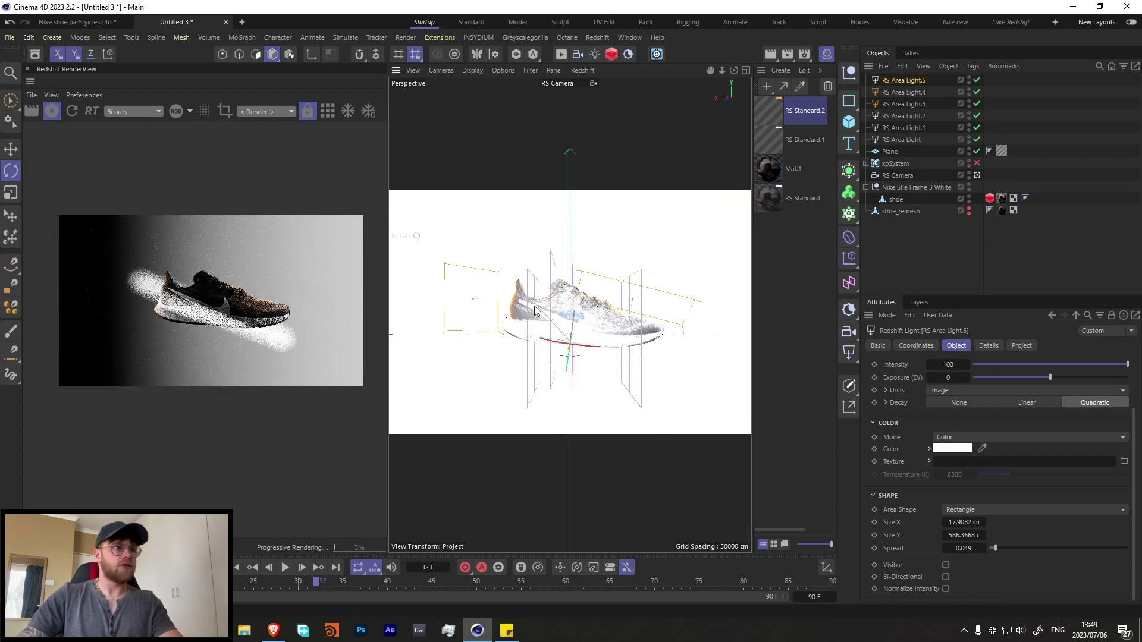
key(e)
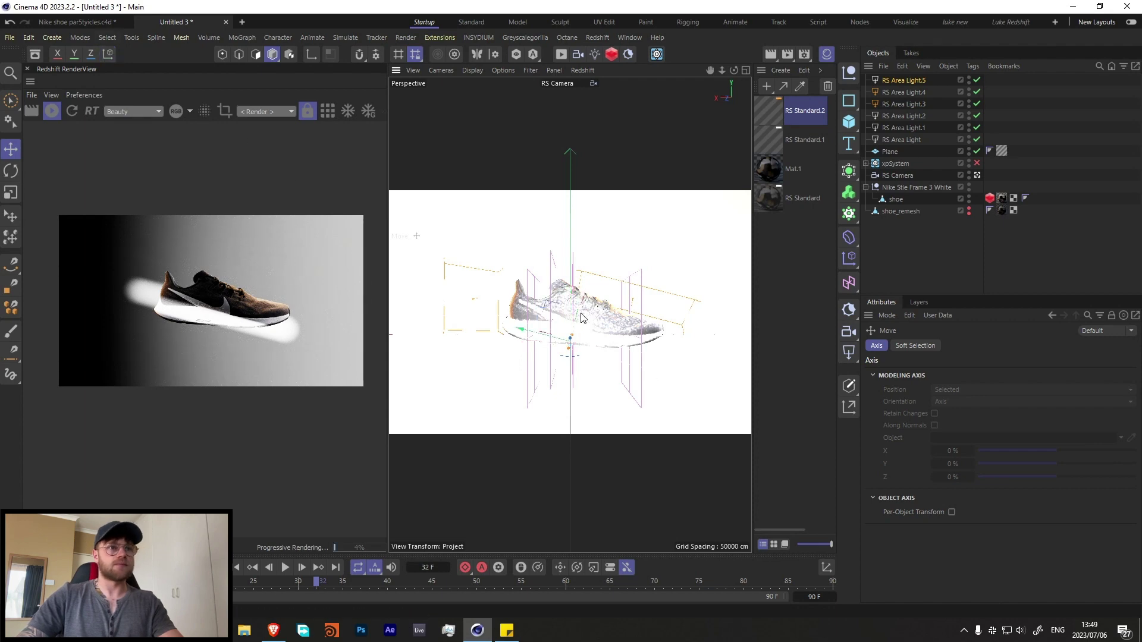
drag(582, 317, 595, 298)
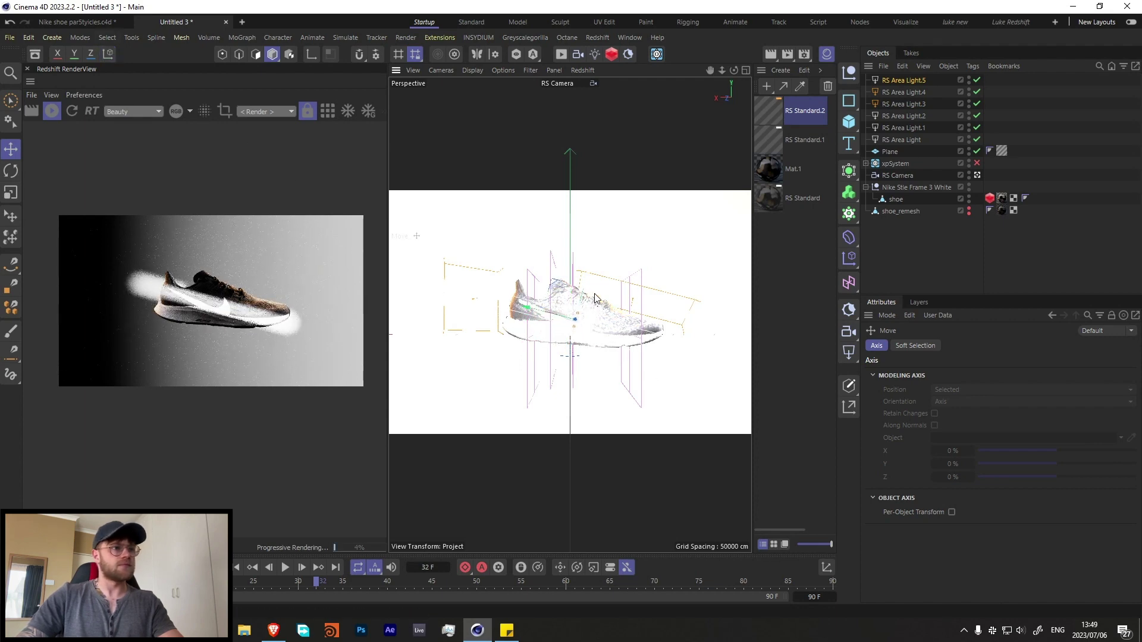
Step: Resize the strip light, RS Area Light.5, to 5 cm in Size X and about 1197.4 cm in Size Y
click(916, 80)
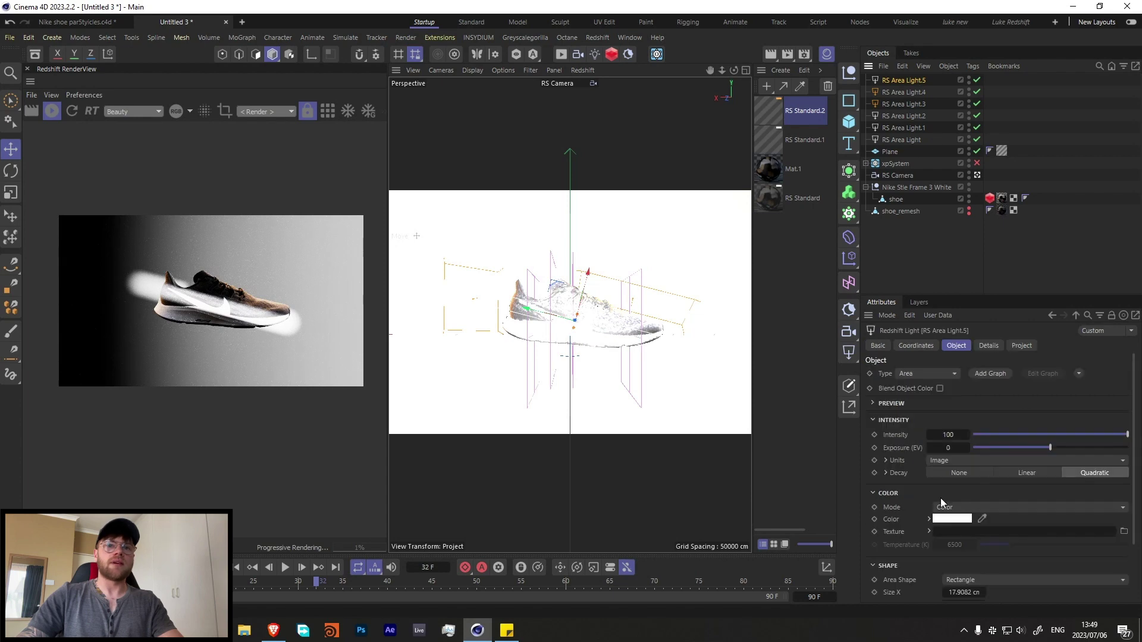
scroll(955, 559, down, 3)
double_click(963, 520)
text(5)
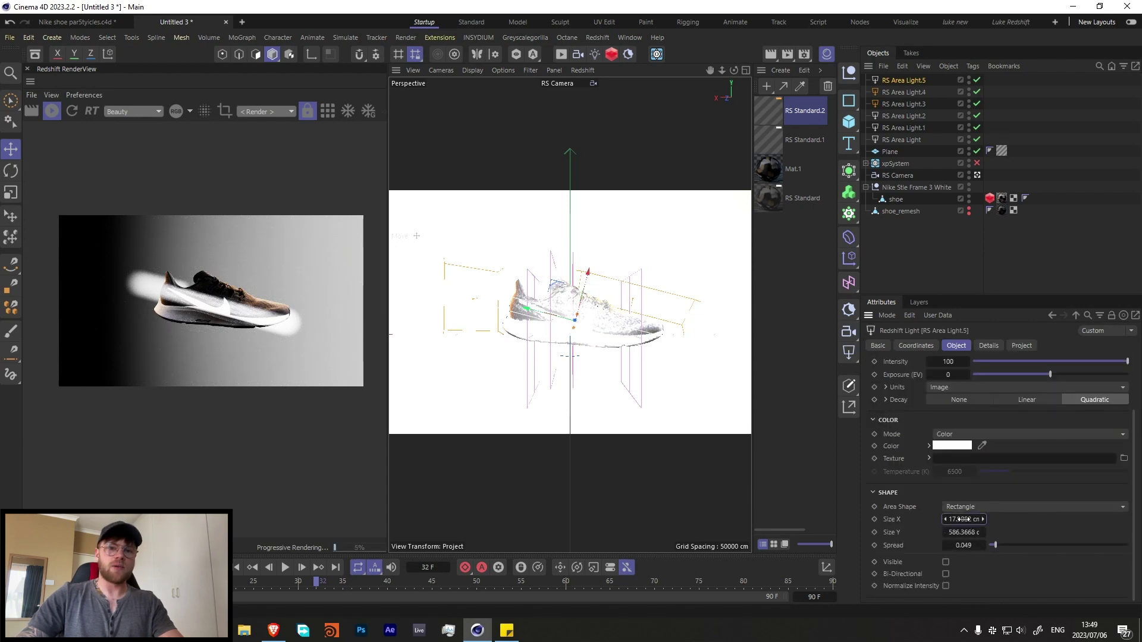
key(Return)
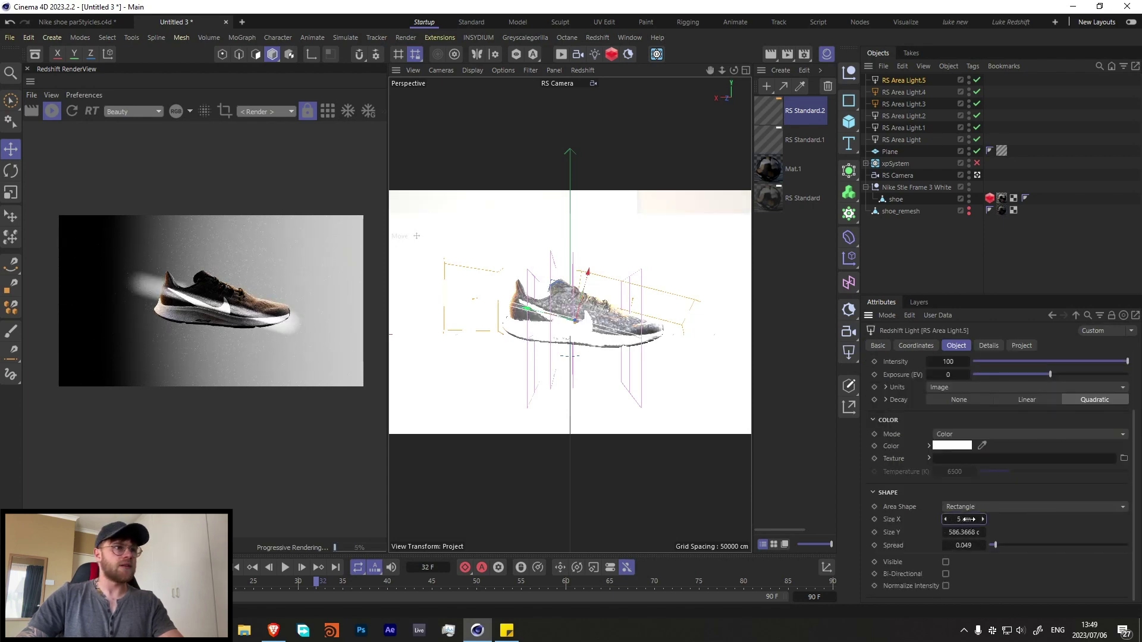
drag(963, 532, 970, 533)
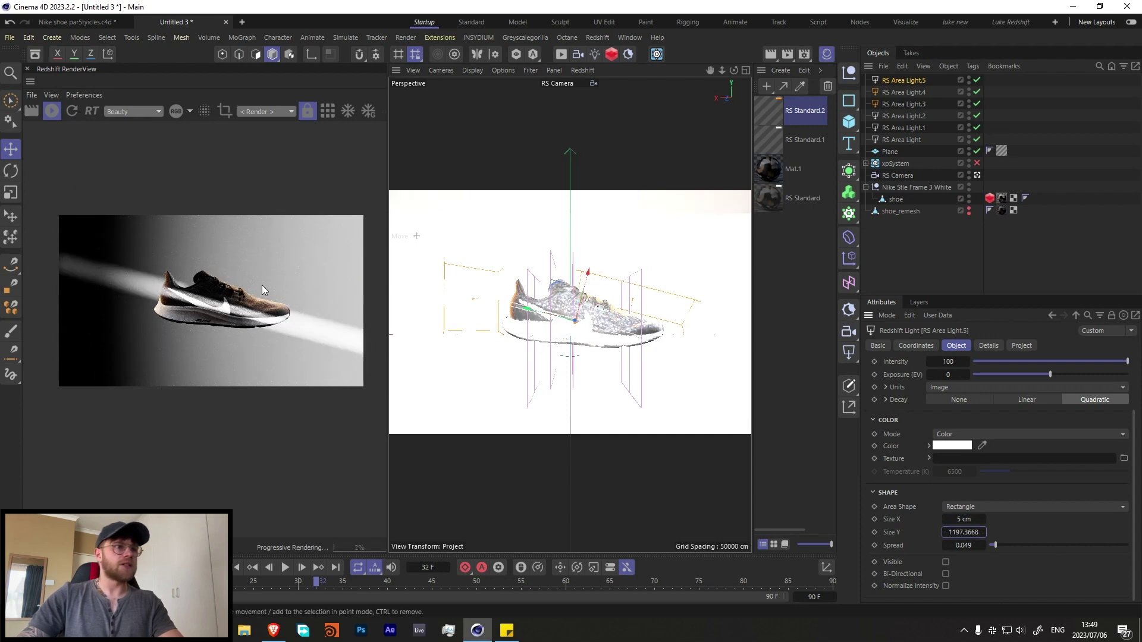
Step: Exclude the background Plane from RS Area Light.5's illumination and re-enable xpSystem
click(1022, 347)
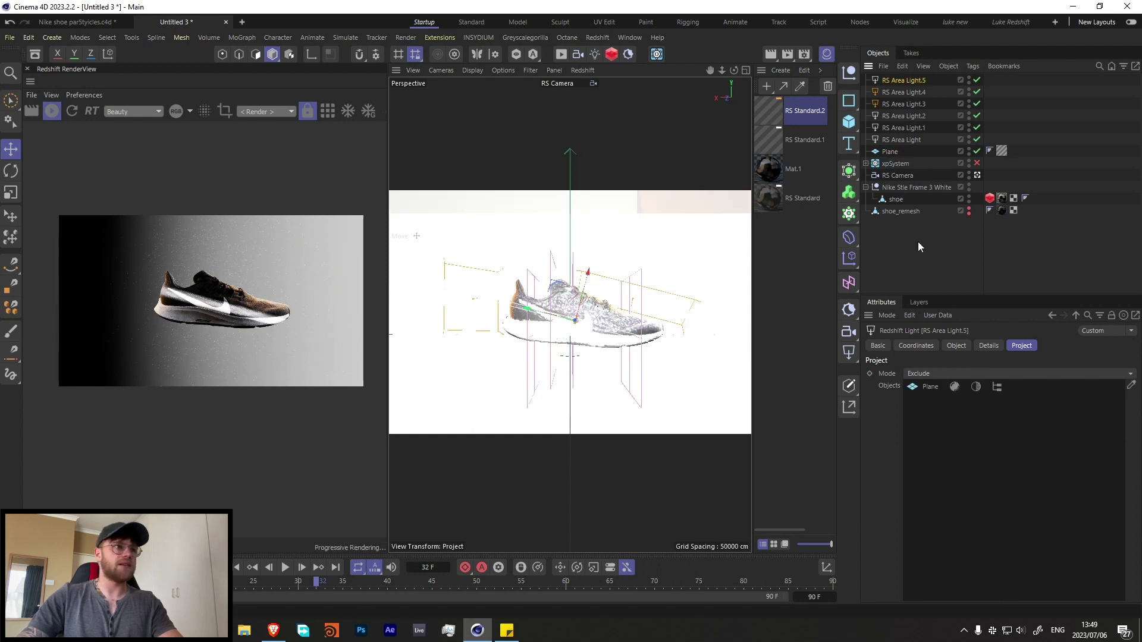
click(977, 164)
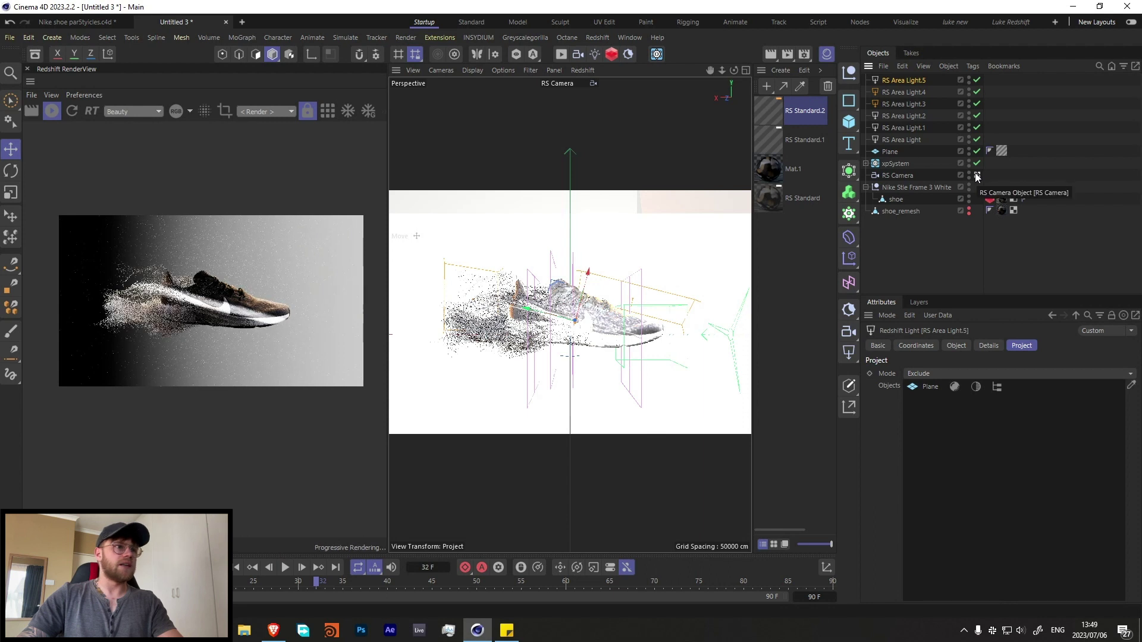
Step: Copy the orange hex color code FFA025 from RS Area Light.4
click(890, 92)
click(953, 345)
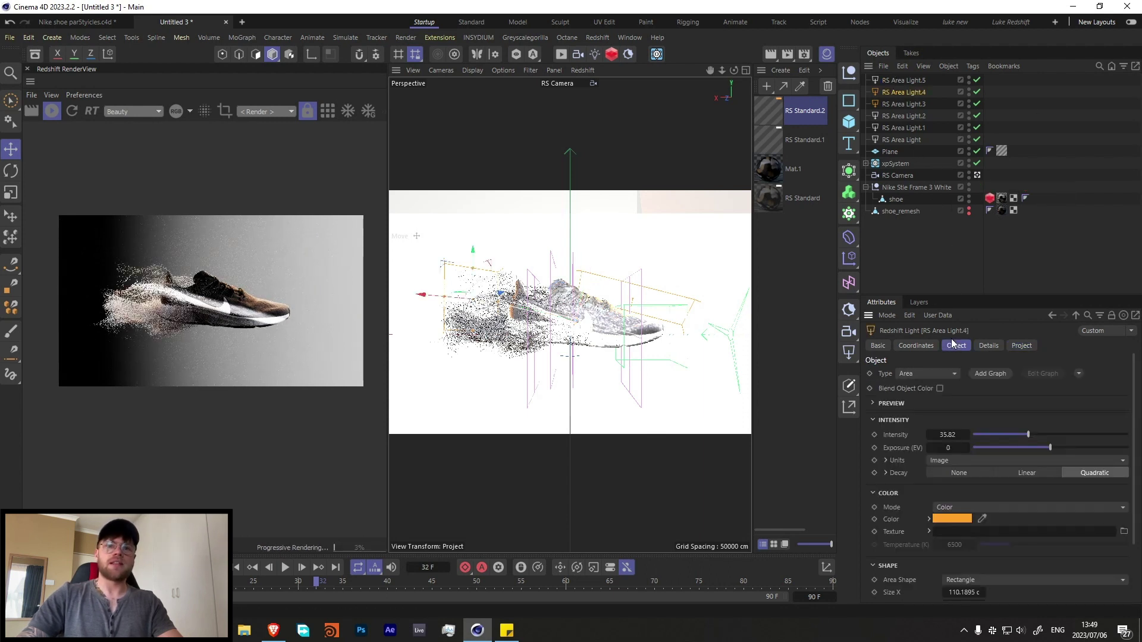
click(952, 519)
click(930, 512)
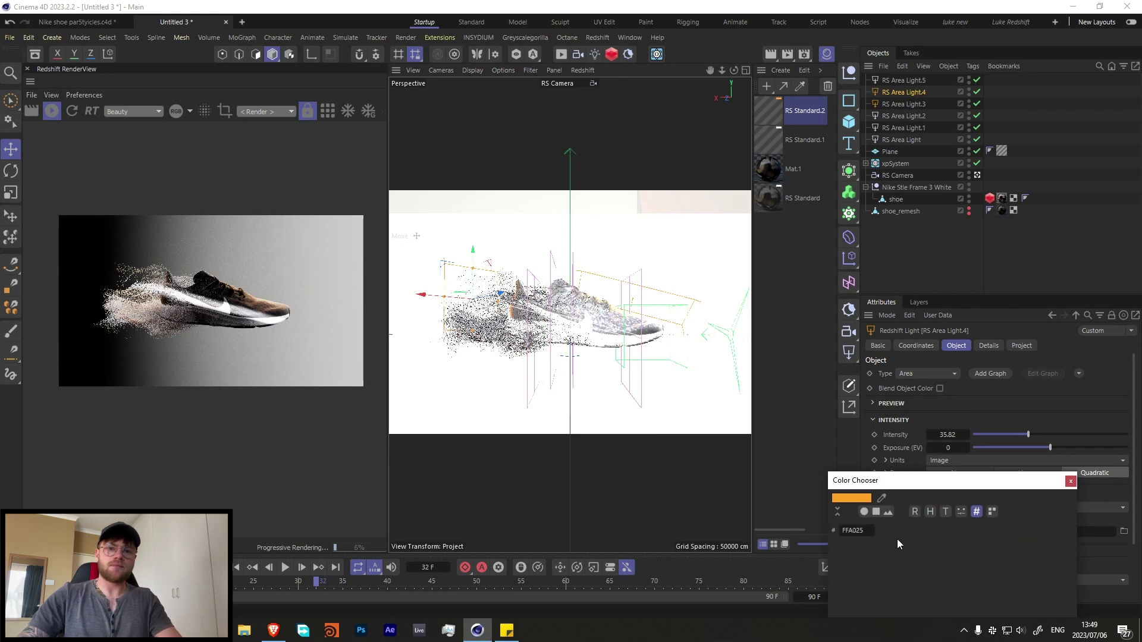
click(857, 530)
key(ctrl+c)
Step: Apply the copied hex color FFA025 to RS Area Light.5 and lower its intensity to about 29.58
click(884, 81)
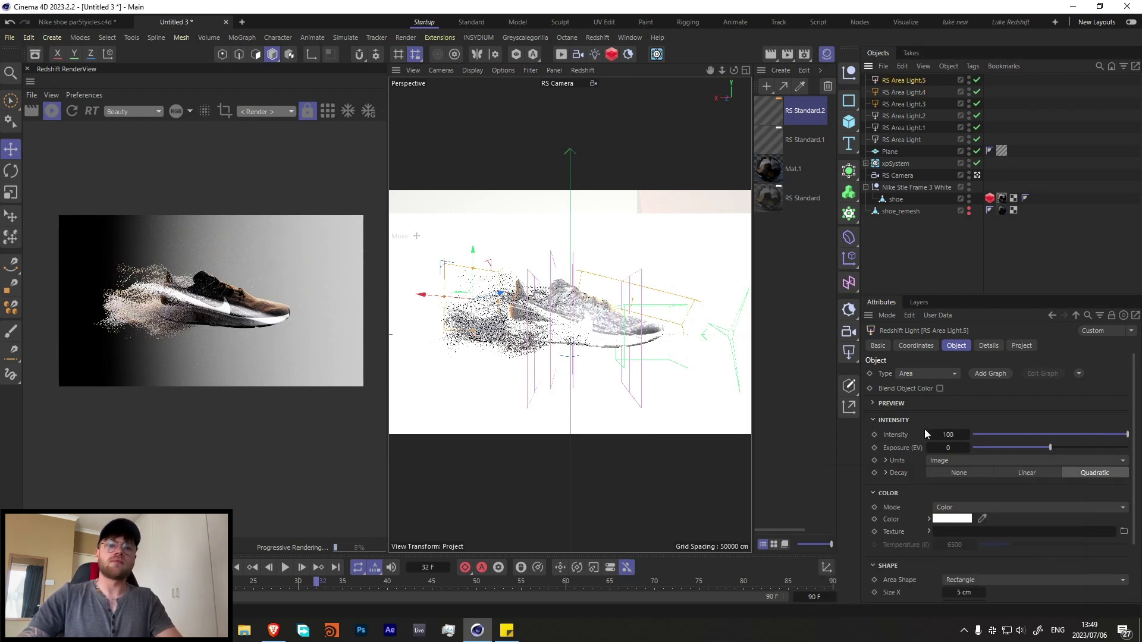
click(951, 519)
click(876, 512)
click(976, 511)
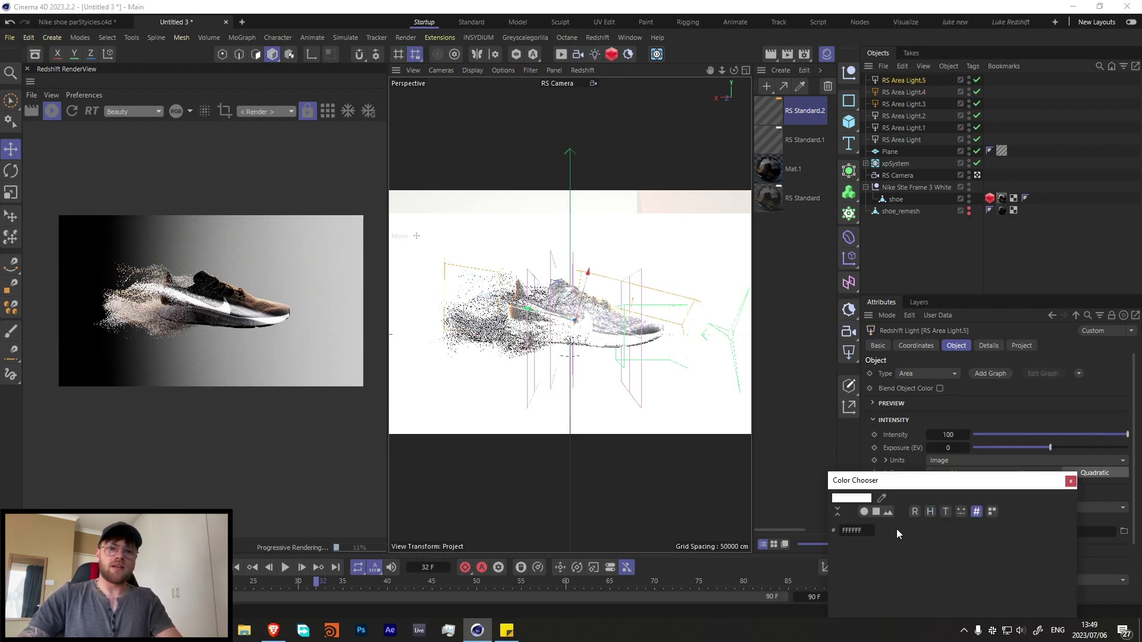
click(856, 530)
key(ctrl+v)
key(Return)
drag(1035, 480, 829, 406)
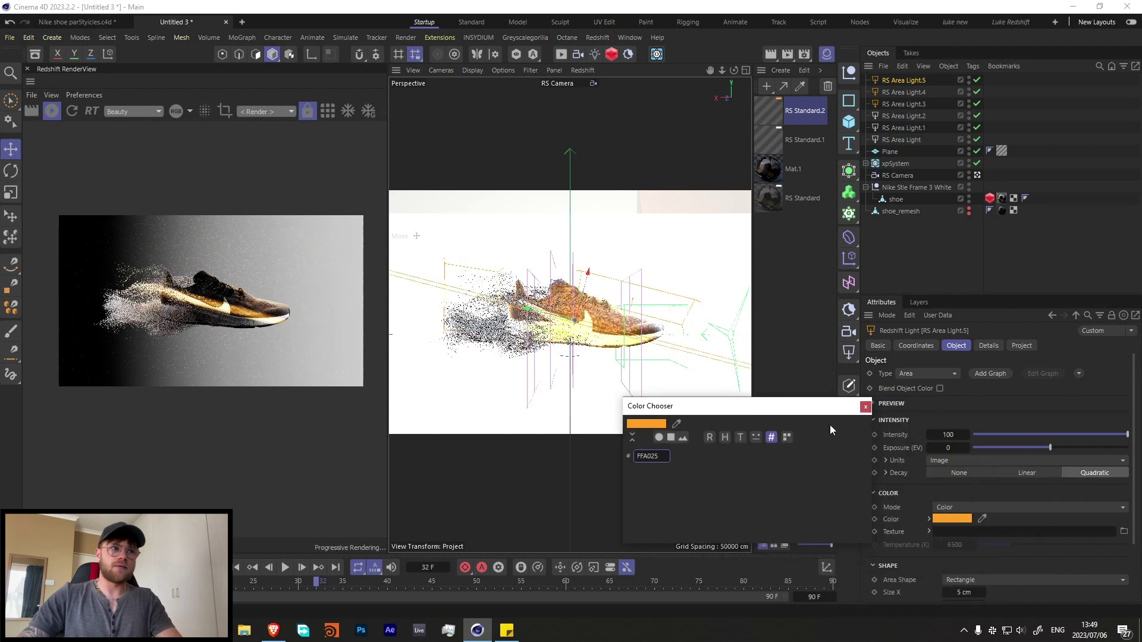
click(865, 407)
click(1047, 435)
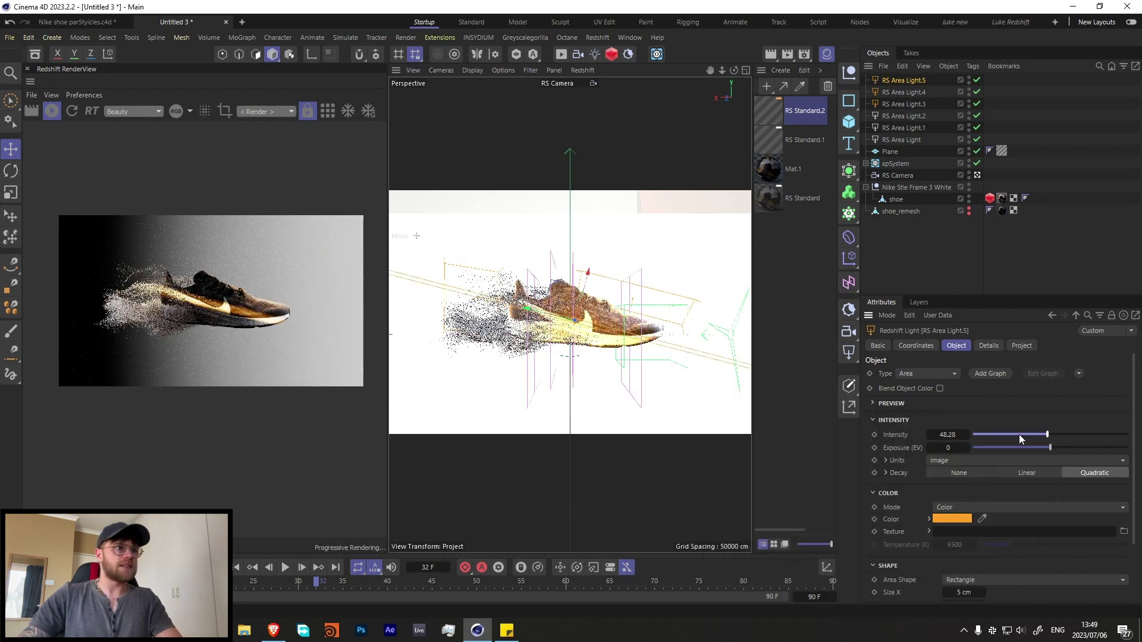
click(1019, 434)
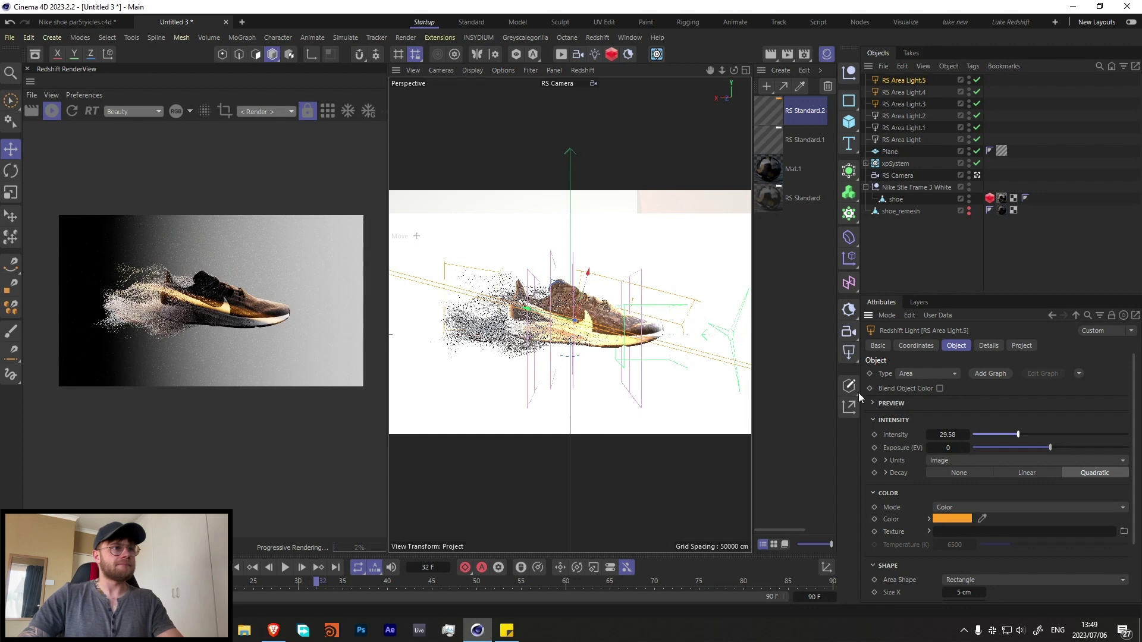